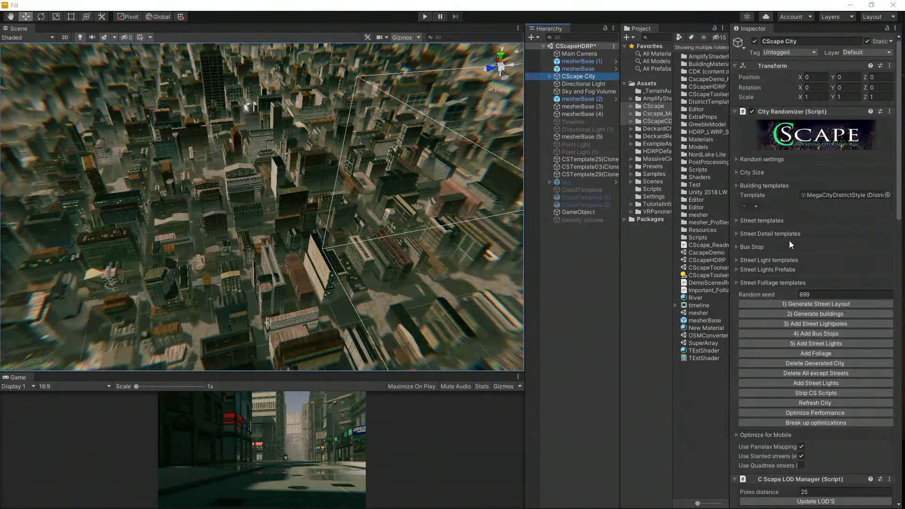
# Step: Run Debug Stats on the Buildings group inside CScape City
pyautogui.click(550, 77)
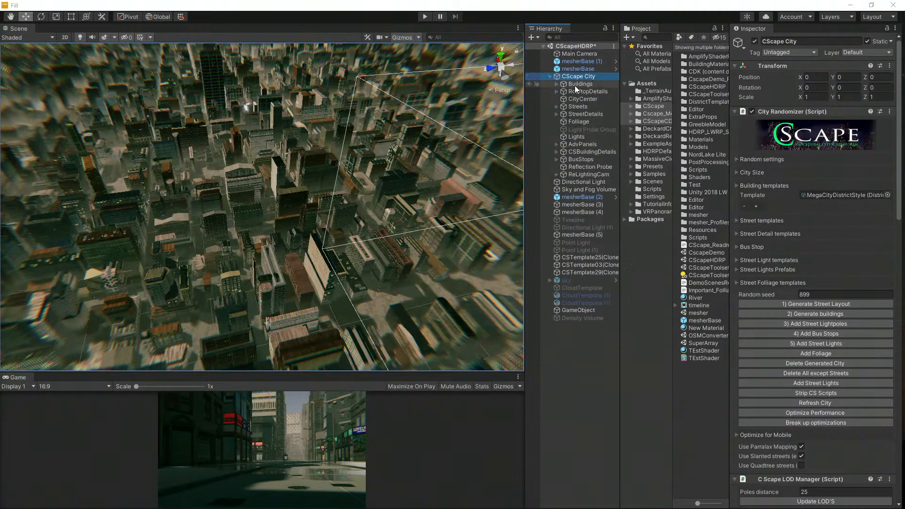
pyautogui.click(576, 85)
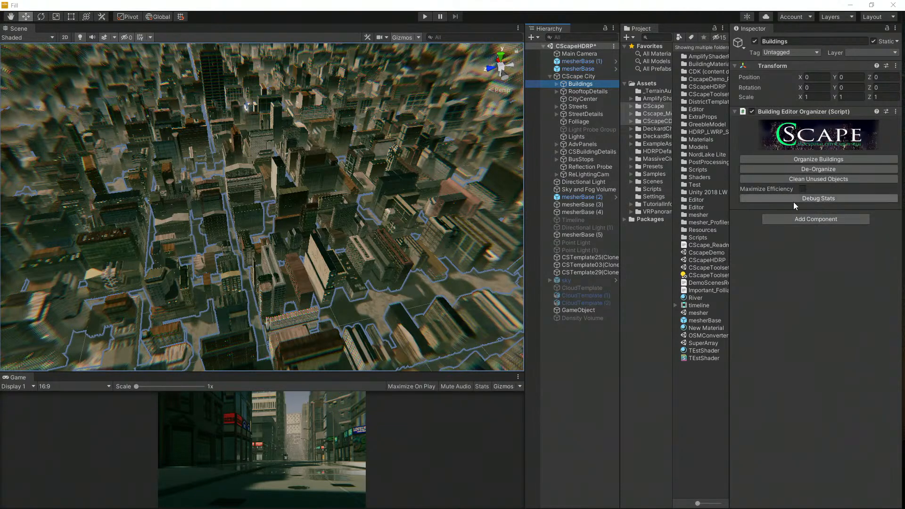
pyautogui.click(835, 199)
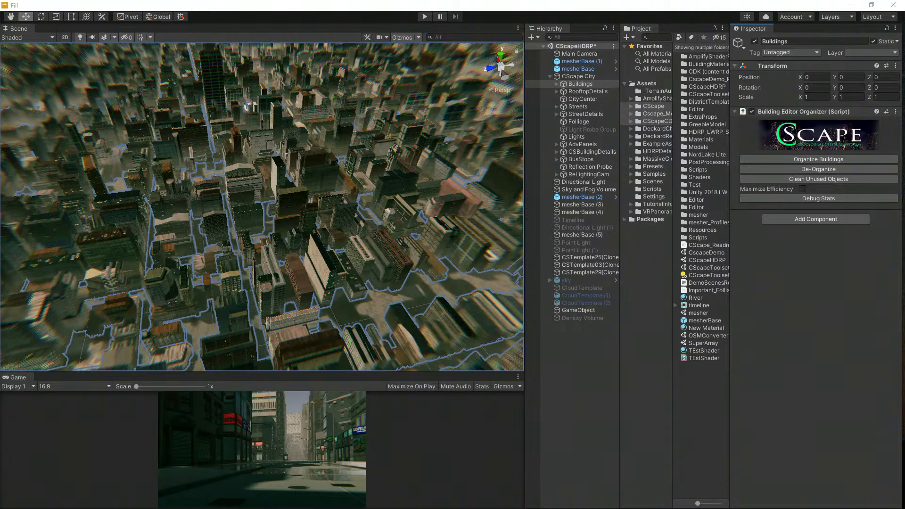
# Step: Check the building statistics message in the status bar and enlarge the Game view
pyautogui.moveTo(70, 508); pyautogui.dragTo(71, 498)
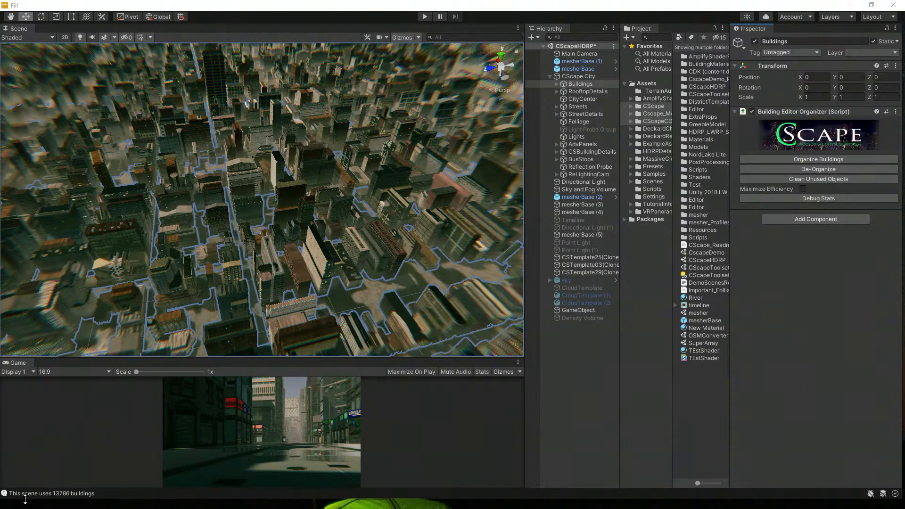
pyautogui.moveTo(25, 500); pyautogui.dragTo(23, 508)
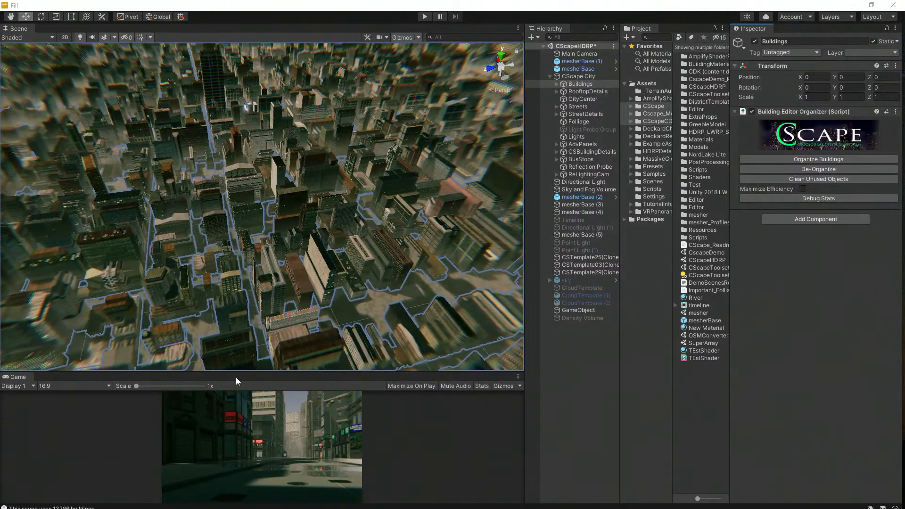
pyautogui.moveTo(237, 373); pyautogui.dragTo(253, 285)
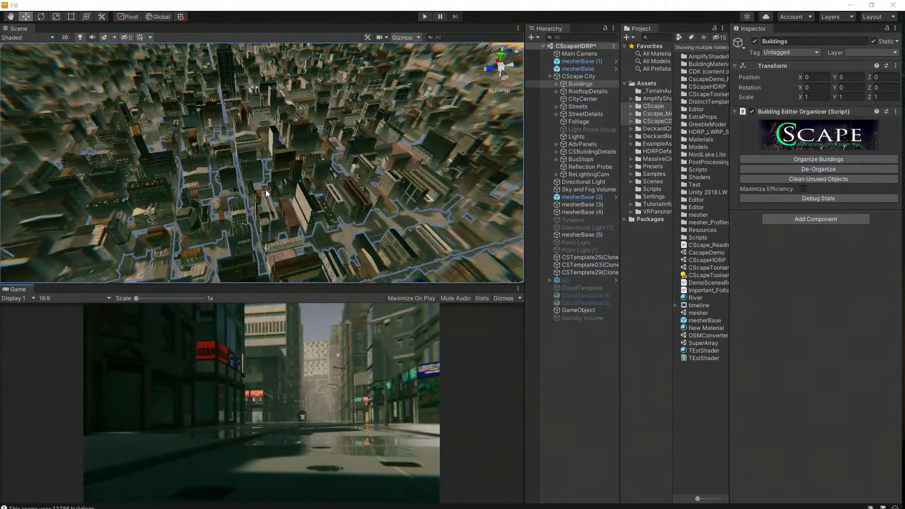
# Step: Examine the city's skyline and building facades up close in the Scene view with nothing selected
pyautogui.click(555, 343)
pyautogui.moveTo(326, 231); pyautogui.dragTo(336, 158, button='right')
pyautogui.moveTo(277, 228); pyautogui.dragTo(244, 199, button='middle')
pyautogui.scroll(5, 317, 198)
pyautogui.scroll(4, 242, 199)
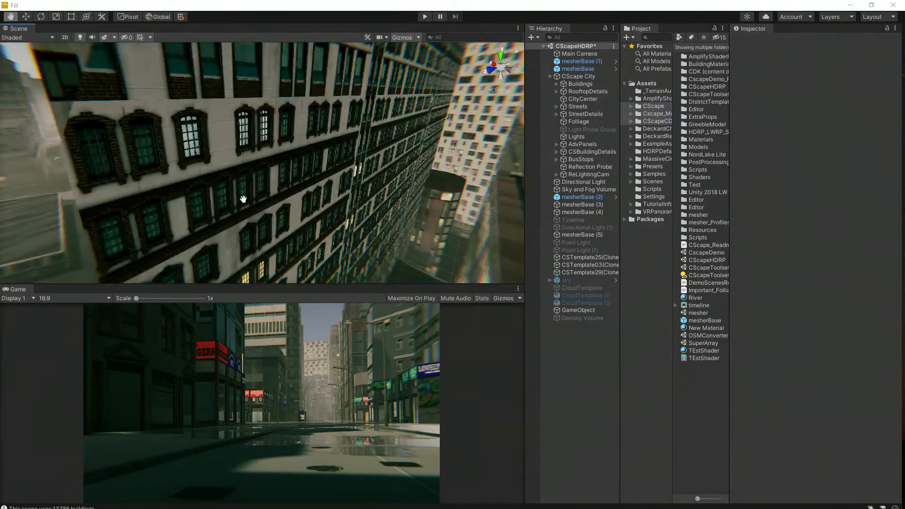
pyautogui.moveTo(337, 184); pyautogui.dragTo(216, 181, button='right')
pyautogui.moveTo(415, 159); pyautogui.dragTo(372, 180, button='middle')
pyautogui.scroll(5, 372, 156)
pyautogui.moveTo(372, 181); pyautogui.dragTo(216, 186, button='right')
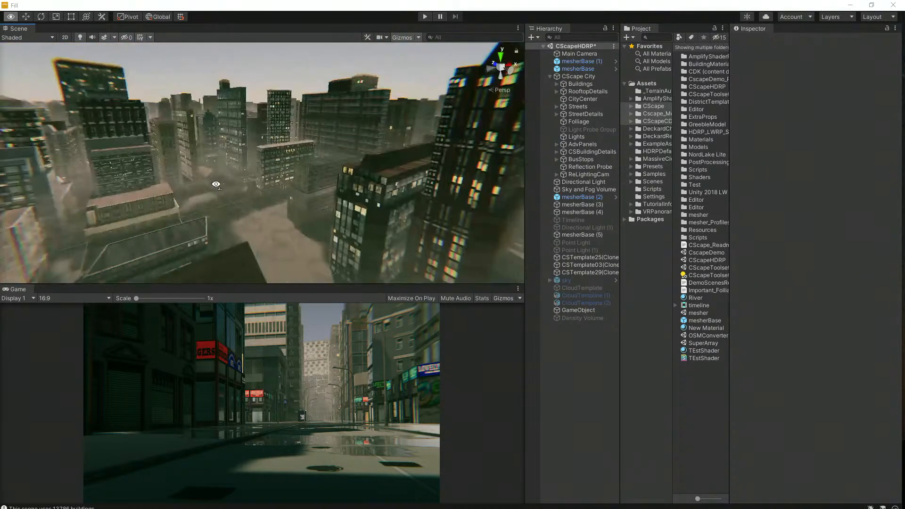
pyautogui.moveTo(217, 186); pyautogui.dragTo(269, 178, button='middle')
pyautogui.scroll(4, 270, 178)
pyautogui.moveTo(269, 178); pyautogui.dragTo(293, 187, button='right')
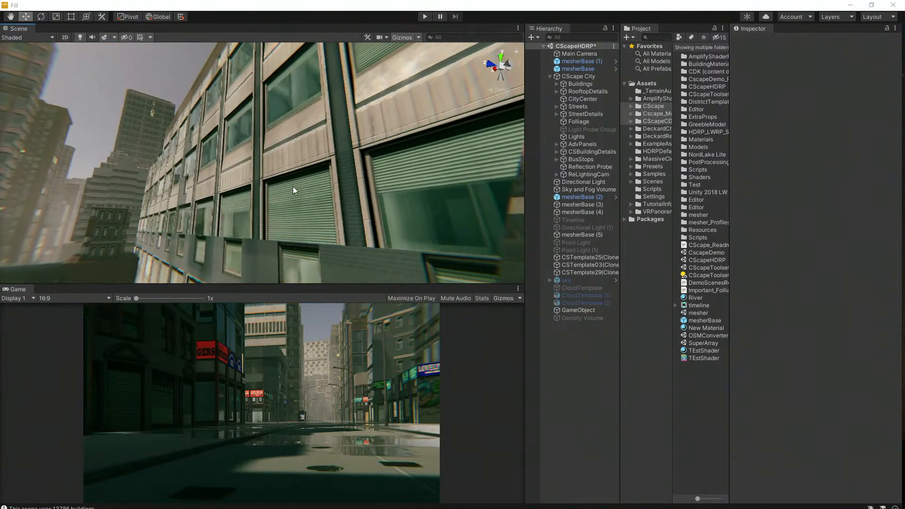
pyautogui.moveTo(283, 212); pyautogui.dragTo(285, 213, button='middle')
pyautogui.moveTo(250, 220); pyautogui.dragTo(299, 221, button='right')
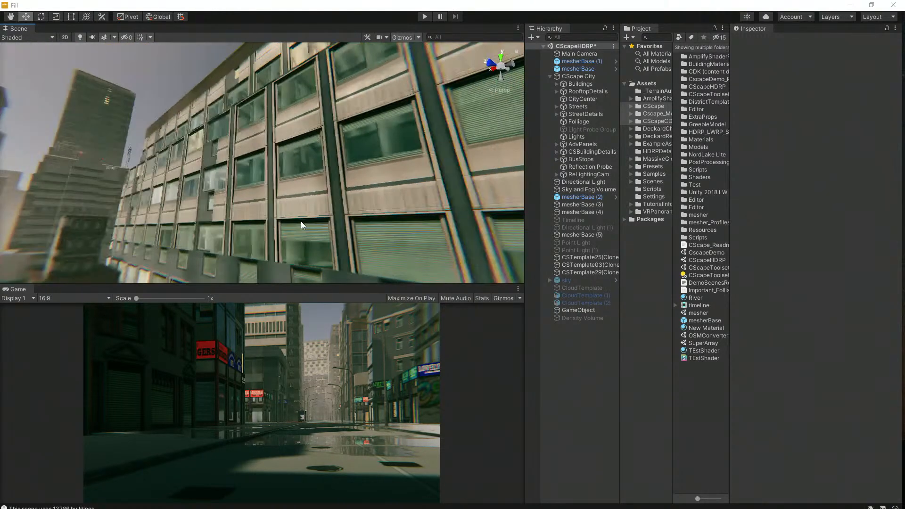
# Step: De-organize the Buildings group so its merged districts split into individual buildings
pyautogui.click(282, 152)
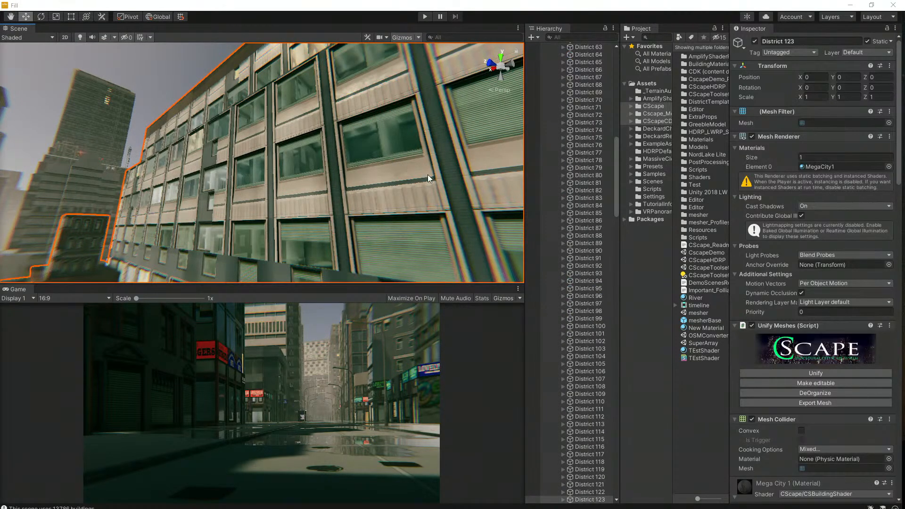
pyautogui.moveTo(615, 189); pyautogui.dragTo(623, 67)
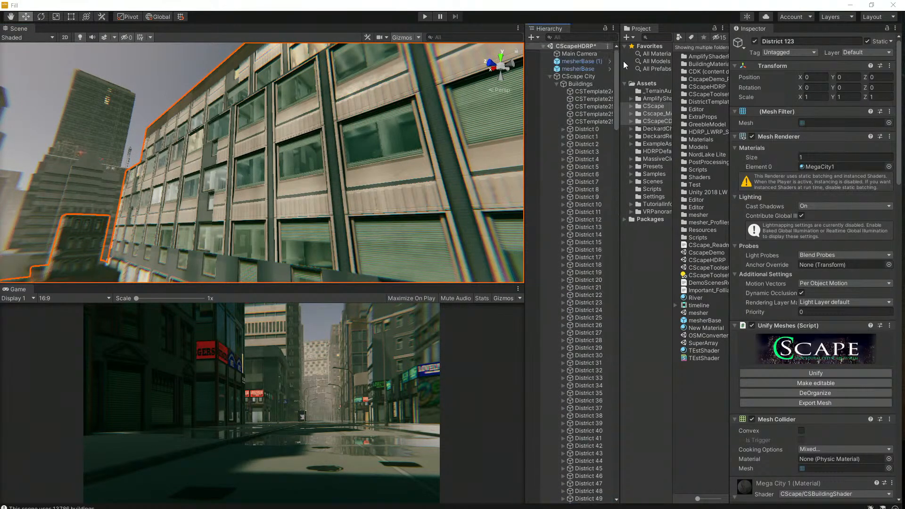
pyautogui.click(576, 84)
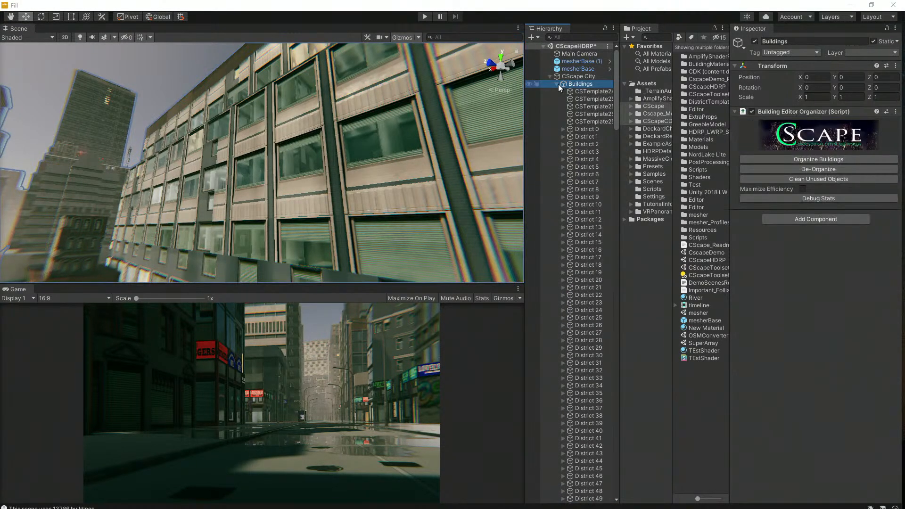
pyautogui.click(557, 84)
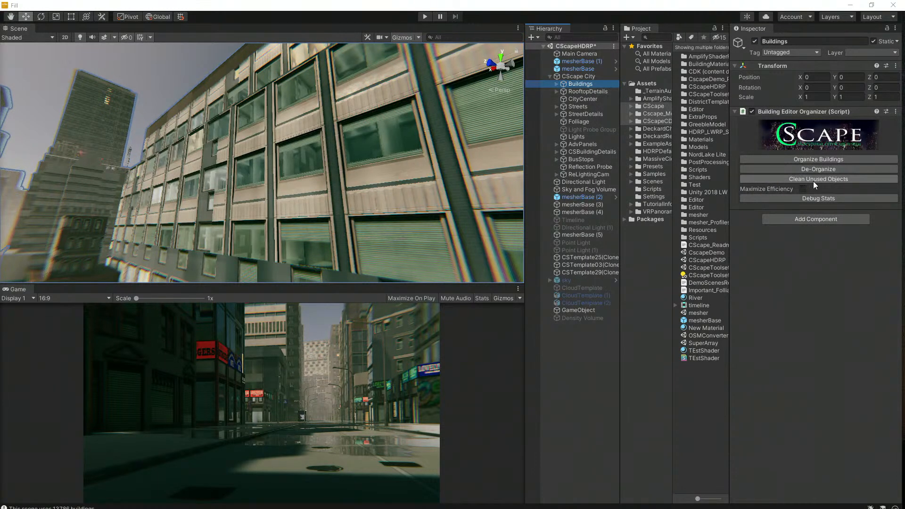
pyautogui.click(828, 170)
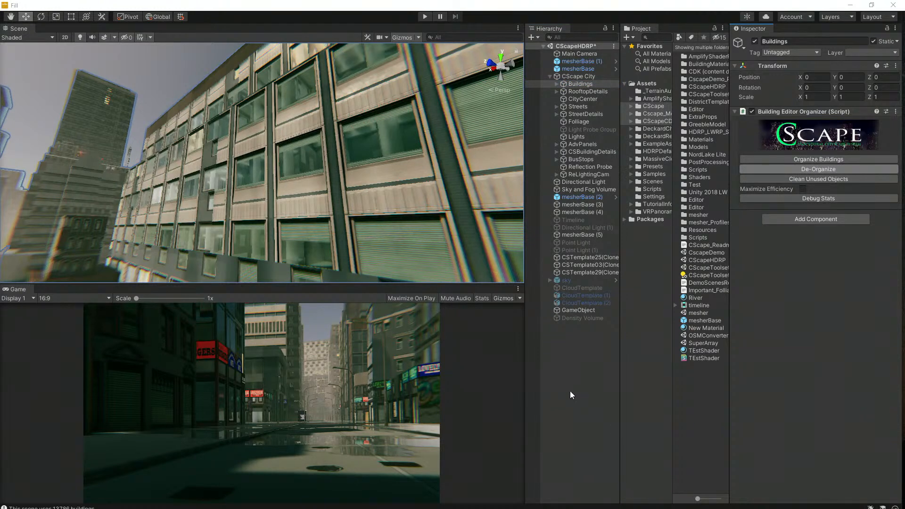
# Step: Select the striped-facade CSTemplate13(Clone) building and enable Selection Wire for the Scene view
pyautogui.click(237, 129)
pyautogui.moveTo(313, 165); pyautogui.dragTo(277, 193, button='right')
pyautogui.scroll(3, 320, 161)
pyautogui.scroll(-3, 321, 161)
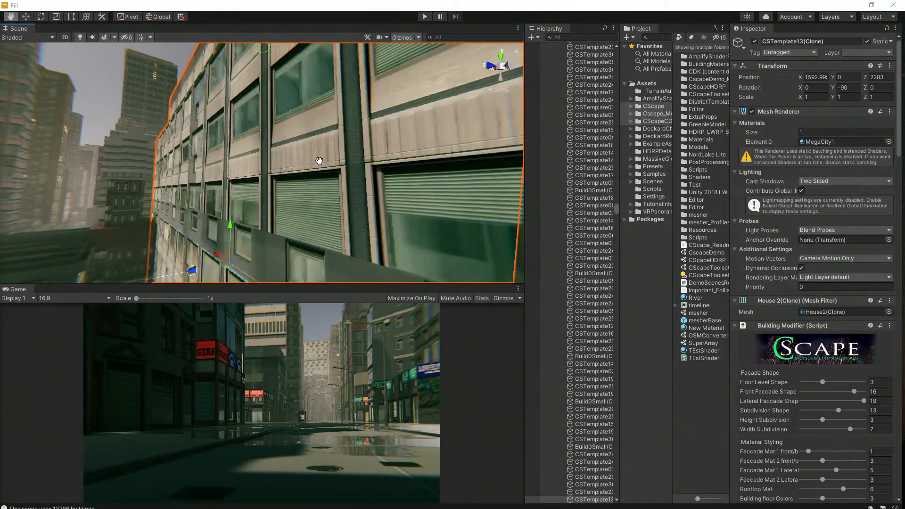
pyautogui.click(417, 37)
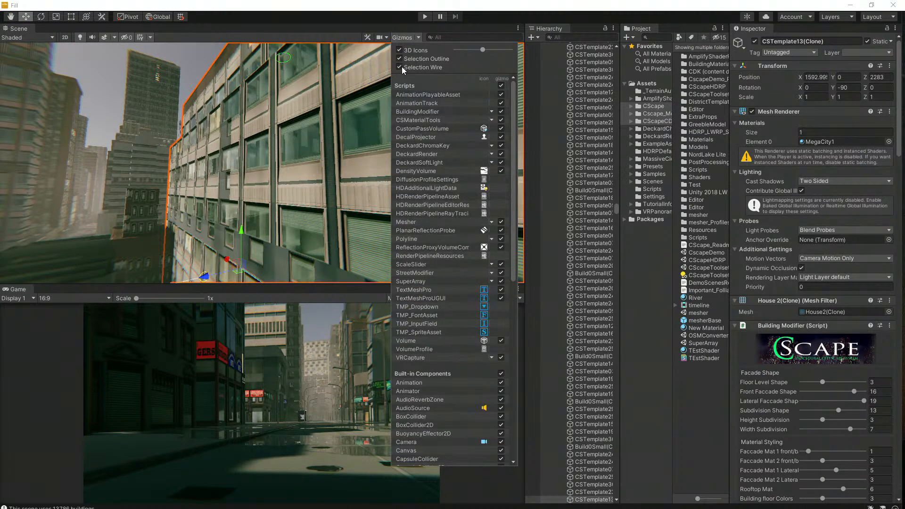
pyautogui.click(185, 55)
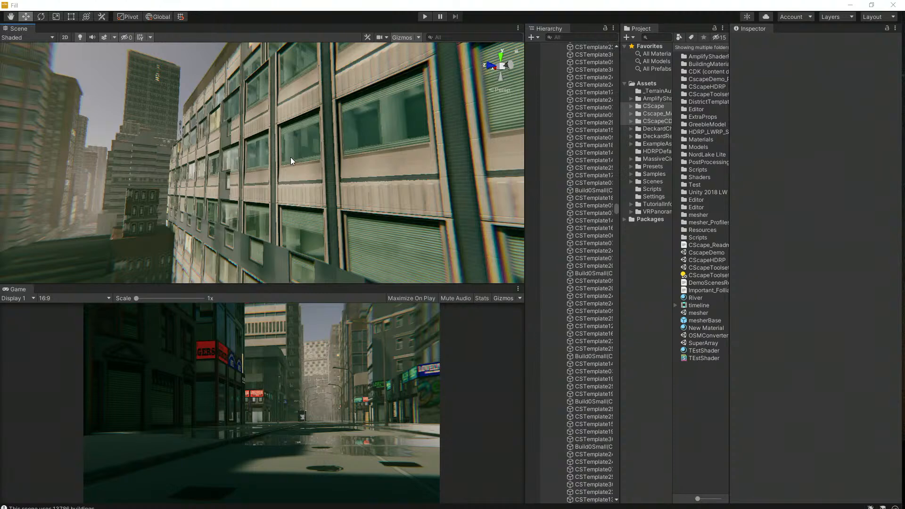
# Step: Frame the CSTemplate13(Clone) building and inspect its wireframe, facade details and window interiors at close range
pyautogui.click(288, 198)
pyautogui.press('f')
pyautogui.moveTo(318, 197); pyautogui.dragTo(316, 197, button='middle')
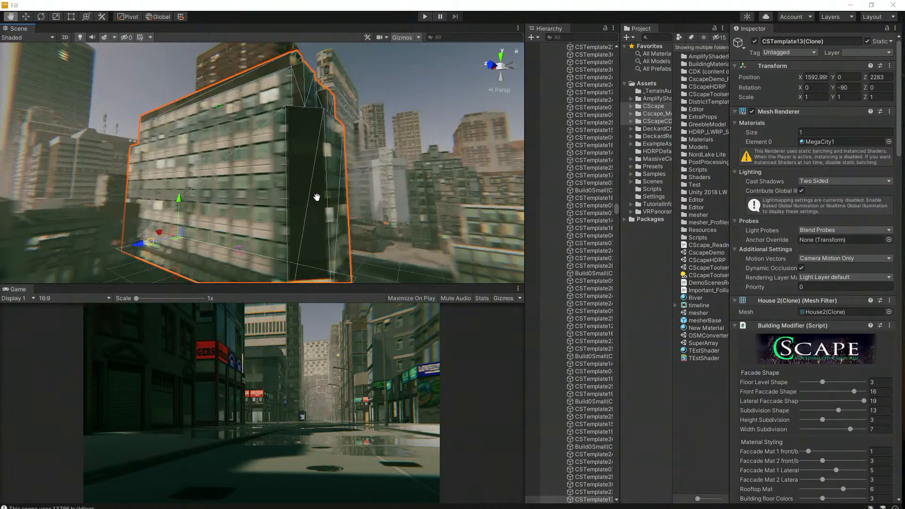
pyautogui.scroll(4, 316, 197)
pyautogui.scroll(-3, 319, 198)
pyautogui.moveTo(321, 204); pyautogui.dragTo(283, 210, button='right')
pyautogui.scroll(5, 177, 188)
pyautogui.scroll(4, 176, 187)
pyautogui.moveTo(174, 186); pyautogui.dragTo(207, 135, button='right')
pyautogui.moveTo(246, 142); pyautogui.dragTo(244, 138, button='middle')
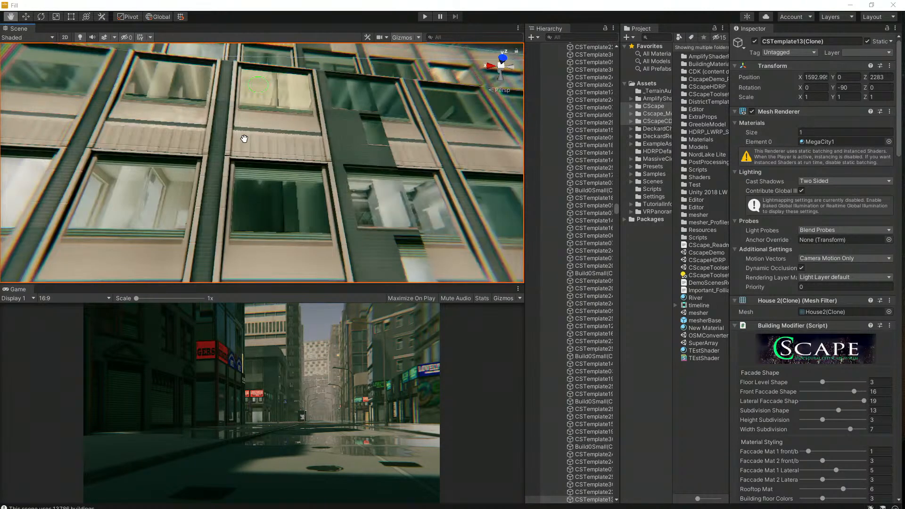
pyautogui.scroll(-2, 244, 138)
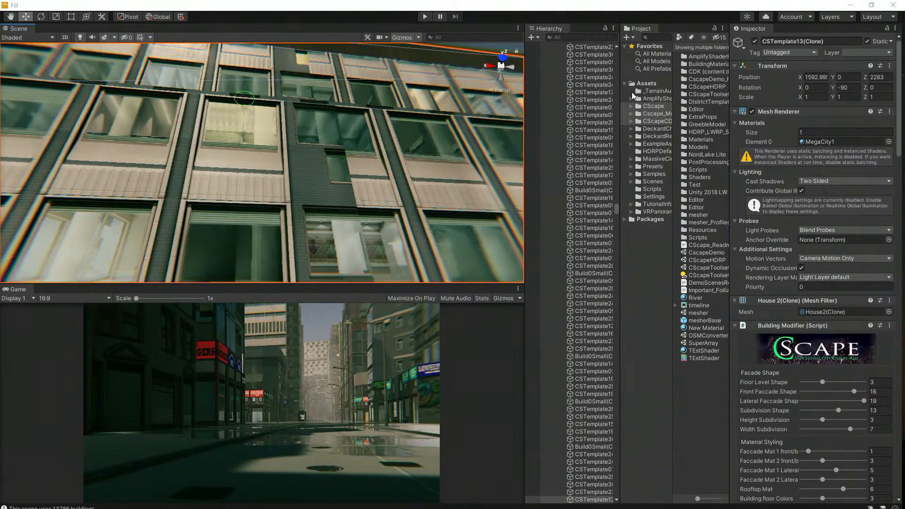
# Step: Run Optimize Performance on the CScape City object
pyautogui.moveTo(615, 208); pyautogui.dragTo(629, 30)
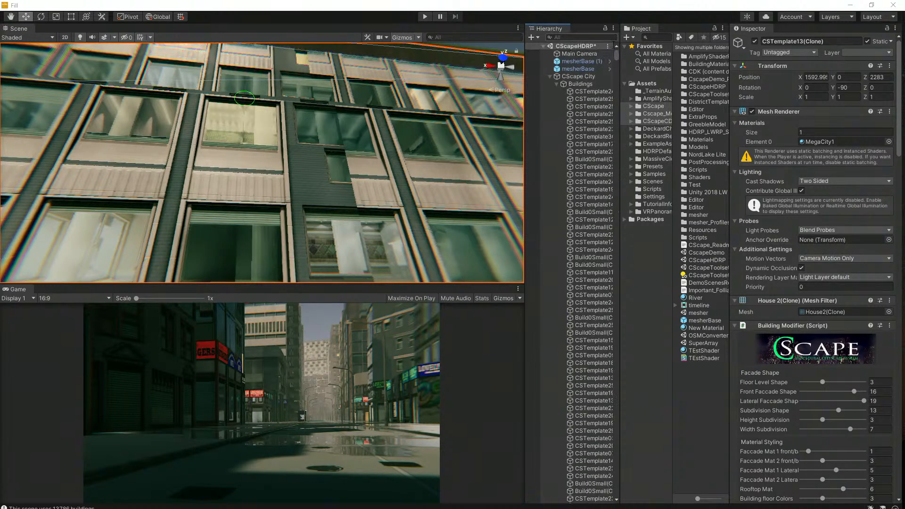
pyautogui.click(589, 79)
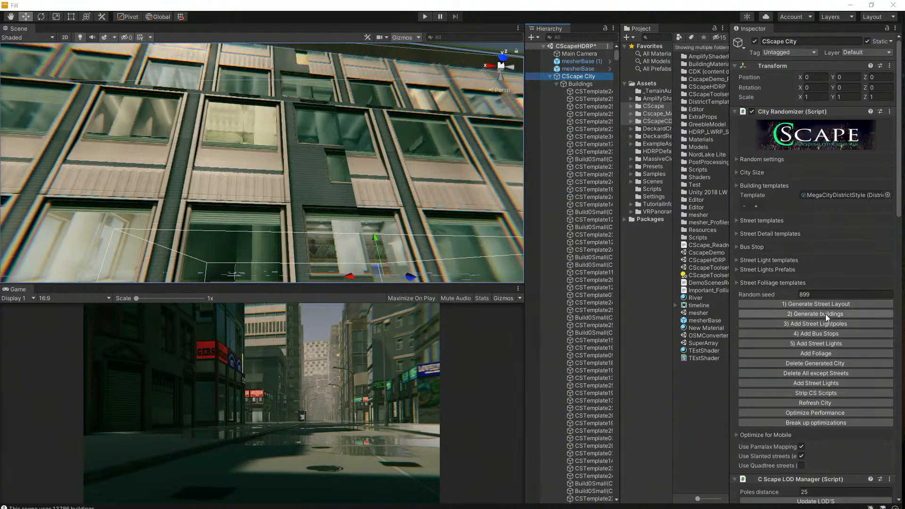
pyautogui.click(825, 412)
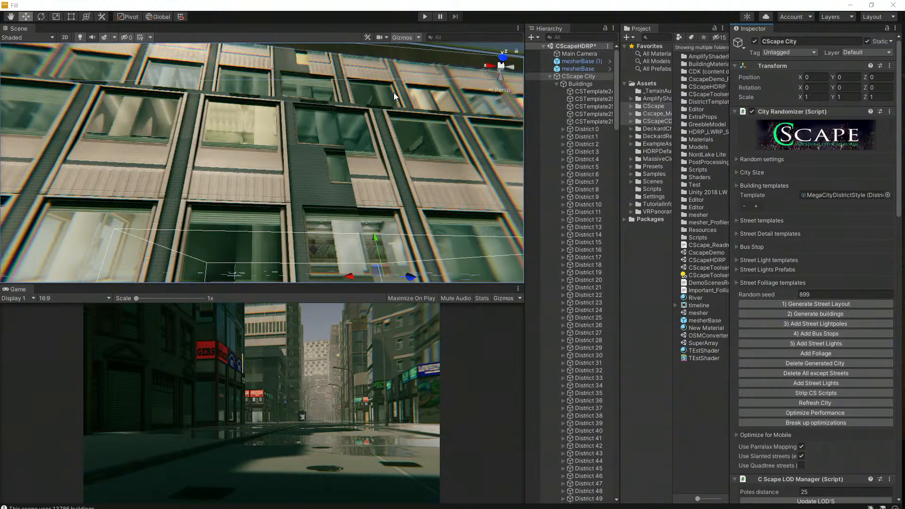
# Step: Examine the optimized building's facade and windows from several angles in the Scene view
pyautogui.moveTo(391, 97); pyautogui.dragTo(364, 86, button='middle')
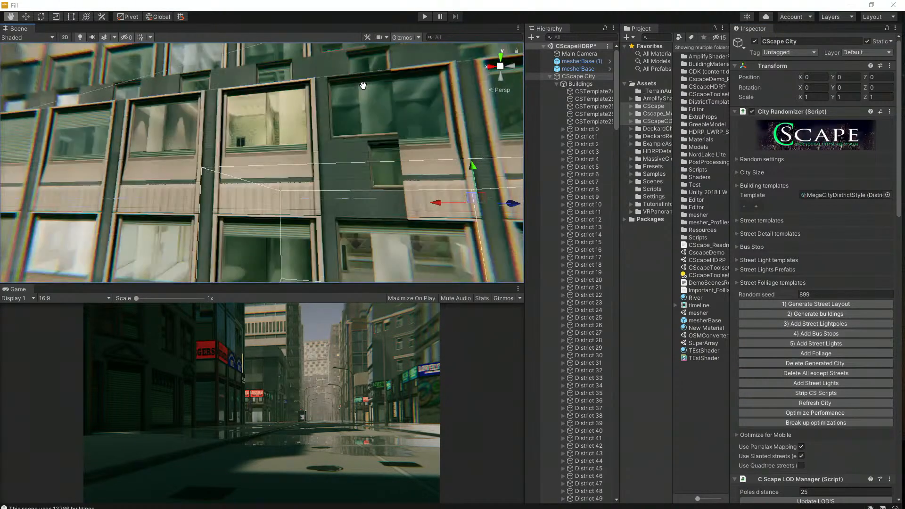
pyautogui.moveTo(305, 121); pyautogui.dragTo(330, 153, button='right')
pyautogui.moveTo(284, 157); pyautogui.dragTo(287, 157, button='middle')
pyautogui.moveTo(226, 162); pyautogui.dragTo(318, 164, button='right')
pyautogui.moveTo(297, 169); pyautogui.dragTo(295, 168, button='middle')
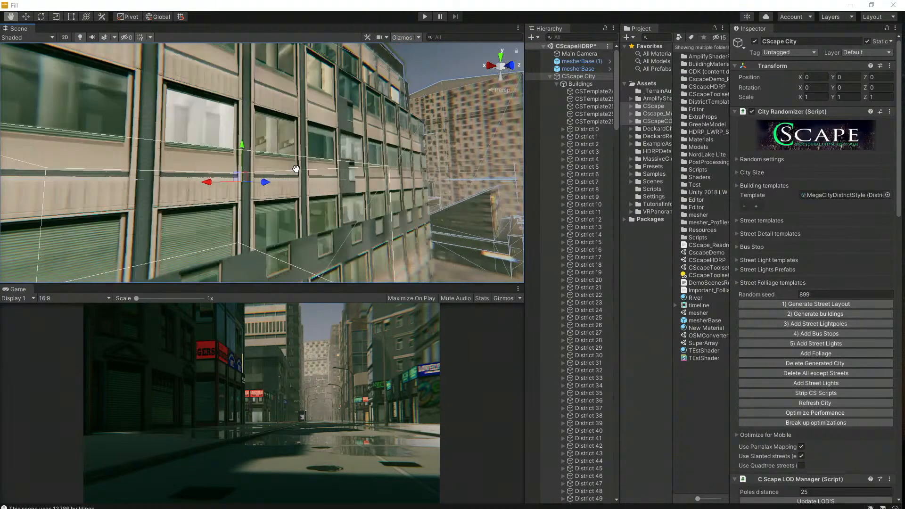
pyautogui.moveTo(314, 162); pyautogui.dragTo(156, 151, button='right')
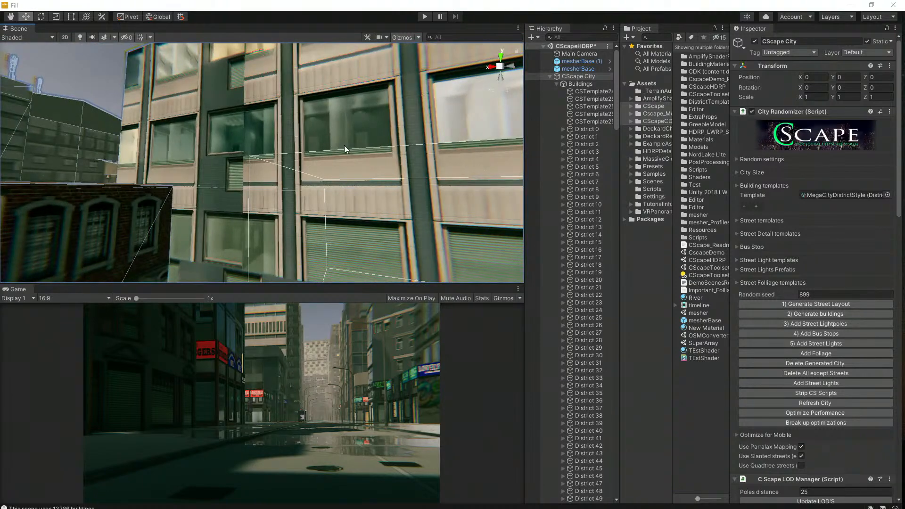
pyautogui.scroll(-3, 344, 146)
pyautogui.moveTo(344, 146); pyautogui.dragTo(330, 146, button='middle')
# Step: Clear the selection and turn off Selection Wire for the Scene view
pyautogui.click(467, 71)
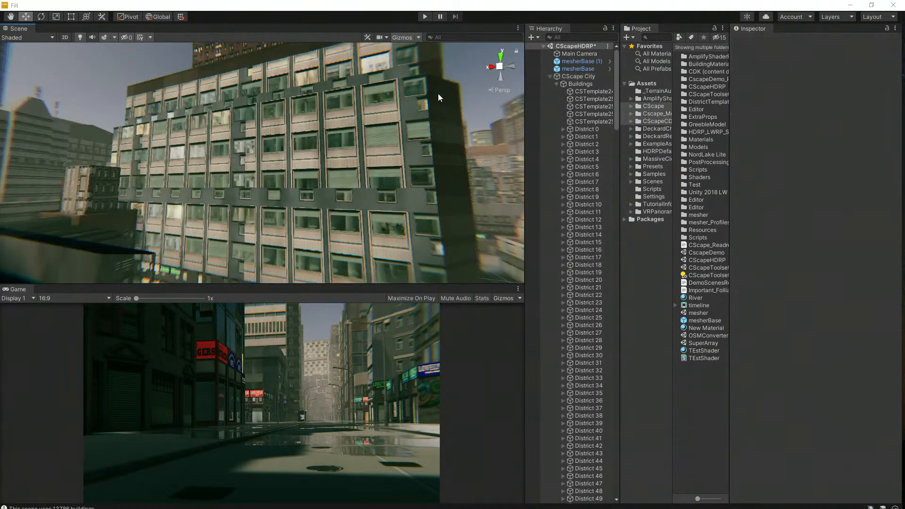
pyautogui.click(386, 38)
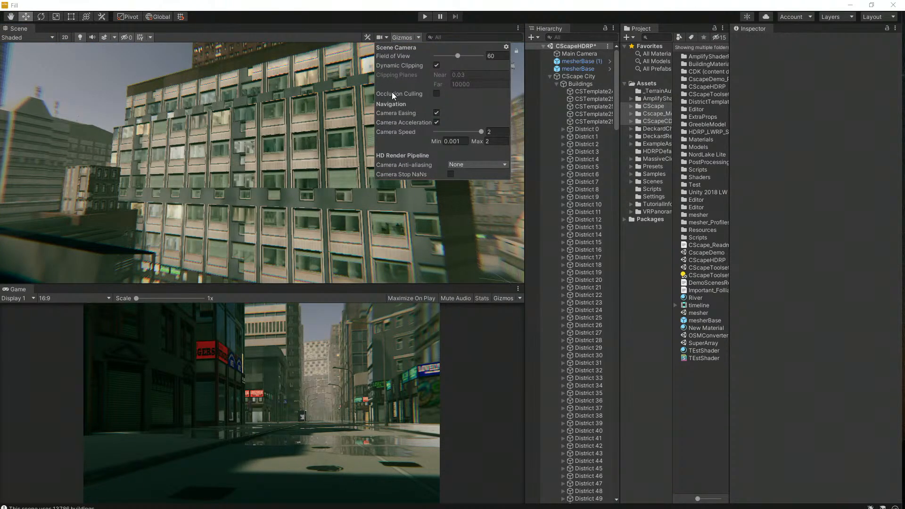
pyautogui.click(417, 38)
pyautogui.click(398, 67)
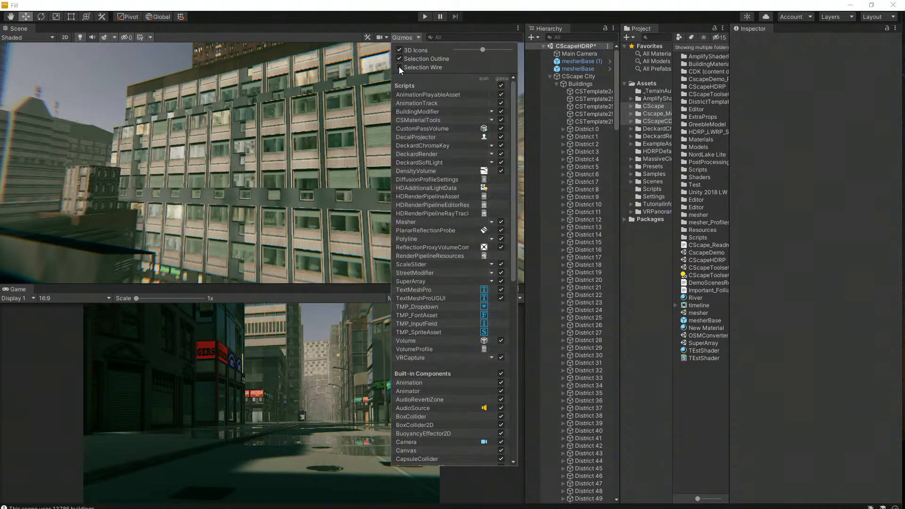
pyautogui.click(199, 83)
pyautogui.click(106, 83)
# Step: Select District 123 and review its Unify Meshes component and the MegaCity1 material's shader properties
pyautogui.keyDown('alt'); pyautogui.moveTo(396, 160); pyautogui.dragTo(373, 155); pyautogui.keyUp('alt')
pyautogui.moveTo(373, 154); pyautogui.dragTo(355, 154, button='middle')
pyautogui.moveTo(355, 155); pyautogui.dragTo(358, 137, button='right')
pyautogui.click(311, 157)
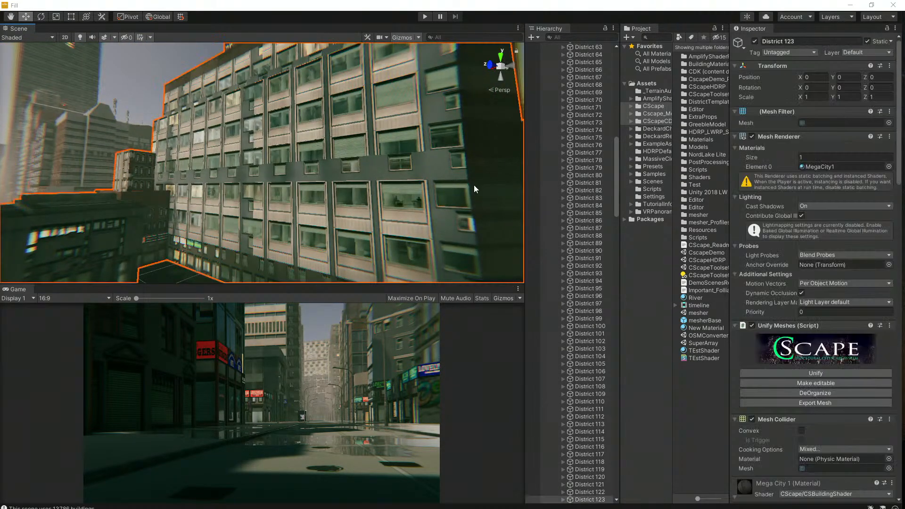
pyautogui.scroll(-15, 743, 335)
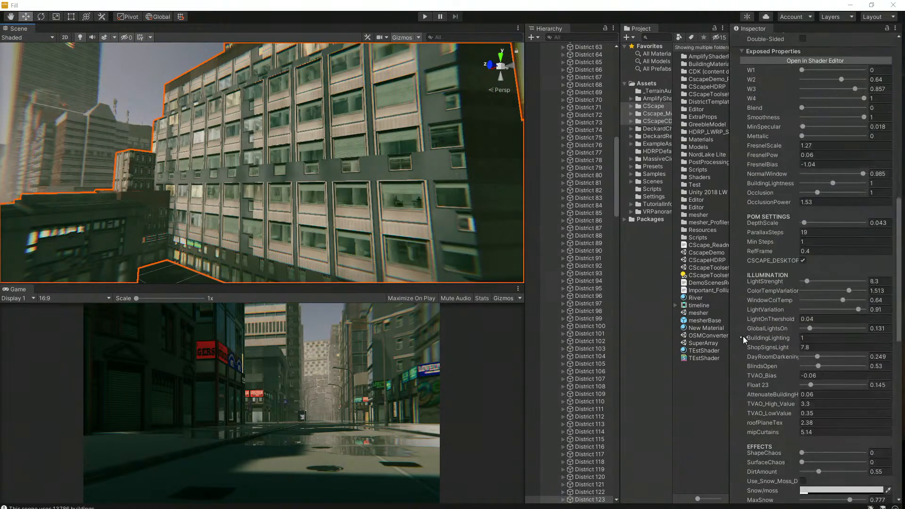
pyautogui.scroll(15, 776, 344)
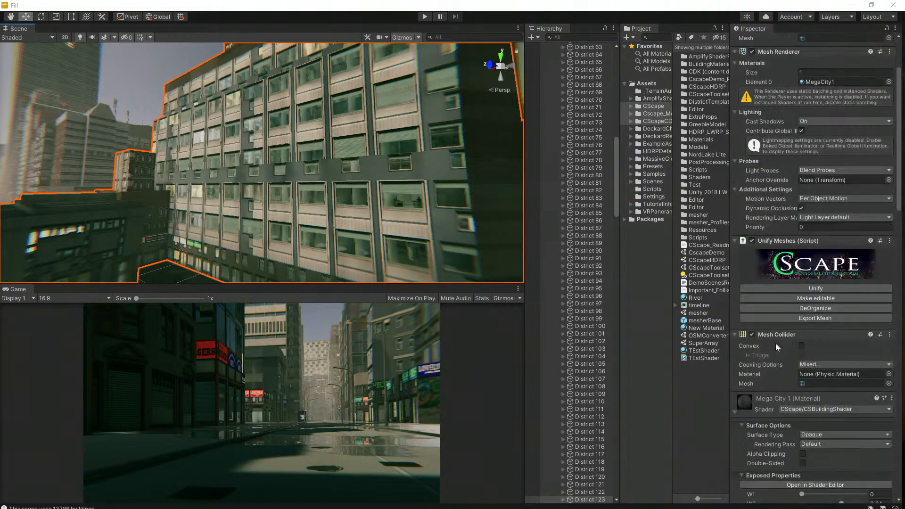
# Step: Collapse the CScape City hierarchy, select the Directional Light and set its X rotation to 404.28
pyautogui.moveTo(615, 188); pyautogui.dragTo(612, 49)
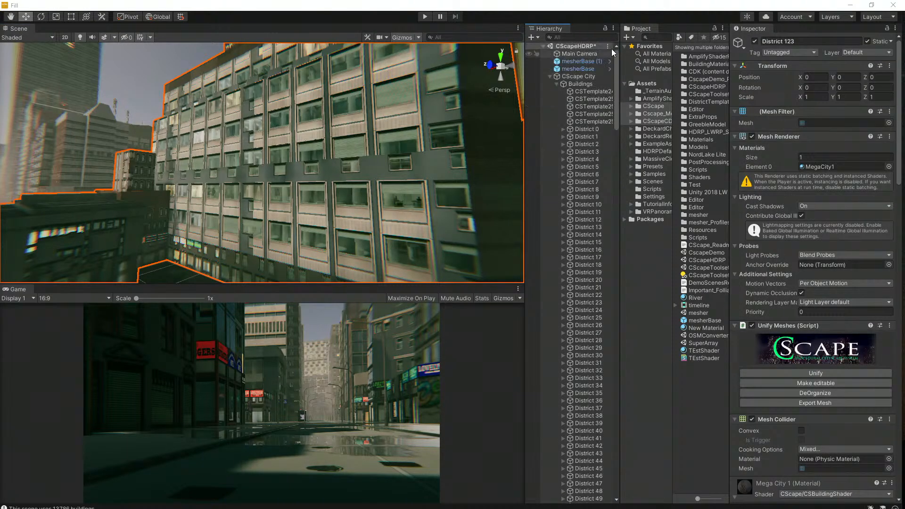
pyautogui.click(550, 76)
pyautogui.click(585, 84)
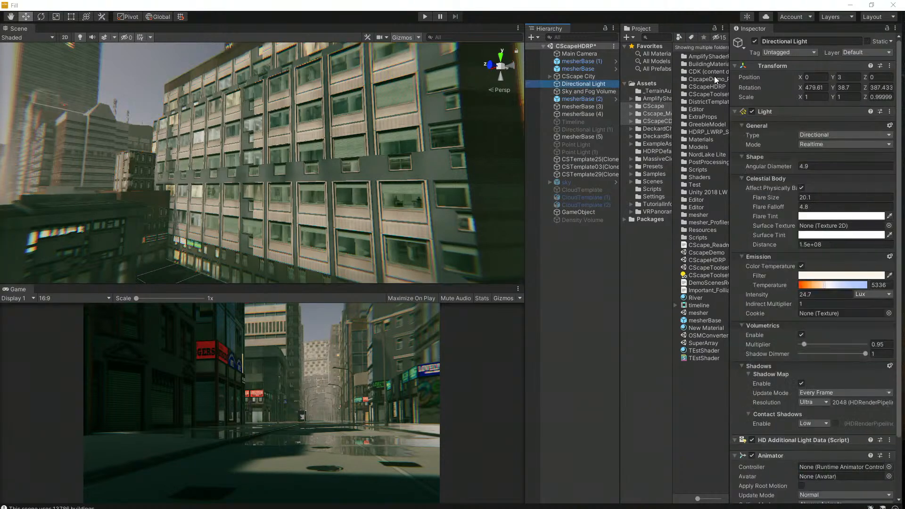
pyautogui.moveTo(801, 86); pyautogui.dragTo(472, 160)
pyautogui.moveTo(572, 160); pyautogui.dragTo(163, 166)
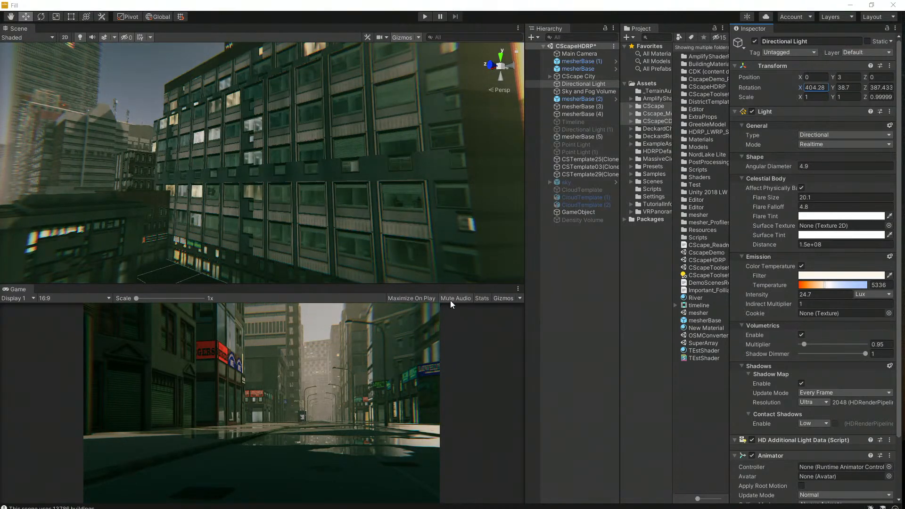
# Step: Show the rendering statistics in the Game view and survey the city skyline from above in the Scene view
pyautogui.click(485, 301)
pyautogui.moveTo(236, 196); pyautogui.dragTo(382, 202, button='right')
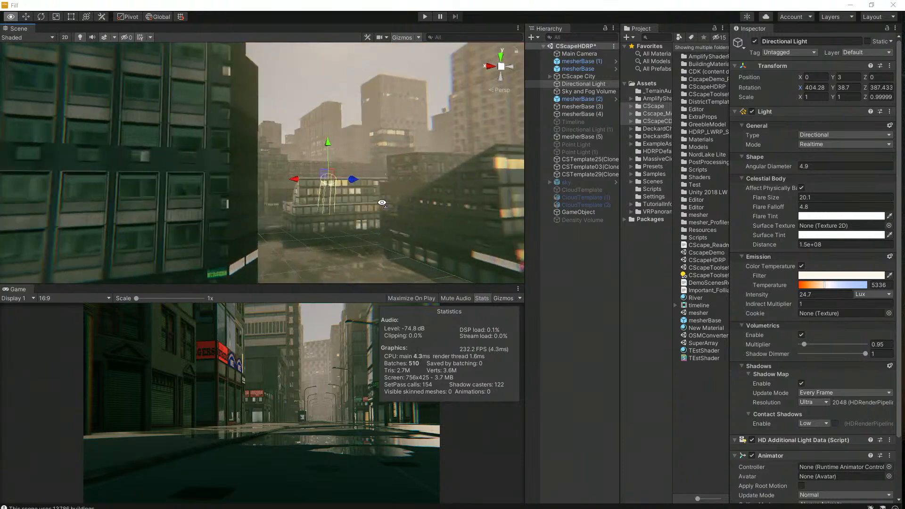
pyautogui.scroll(-5, 290, 200)
pyautogui.moveTo(183, 210); pyautogui.dragTo(302, 197, button='right')
pyautogui.moveTo(302, 202); pyautogui.dragTo(341, 213, button='middle')
pyautogui.scroll(10, 306, 226)
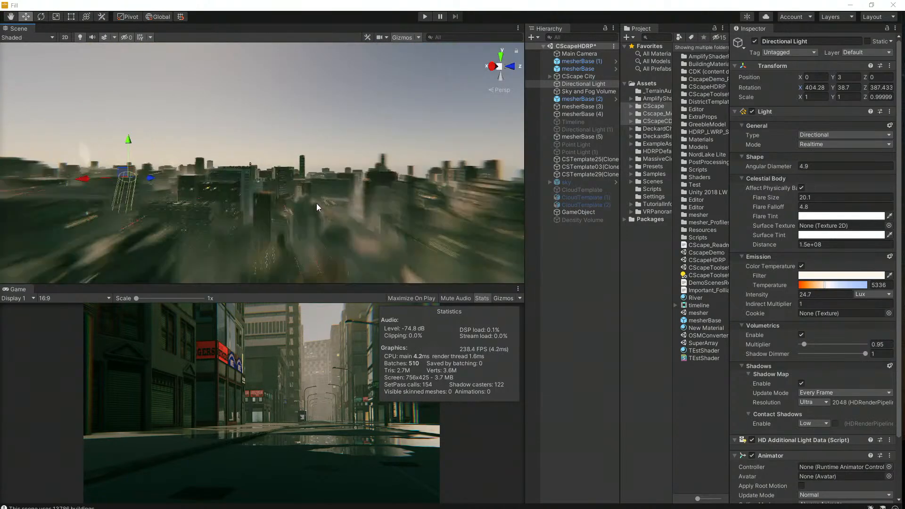
pyautogui.scroll(10, 316, 195)
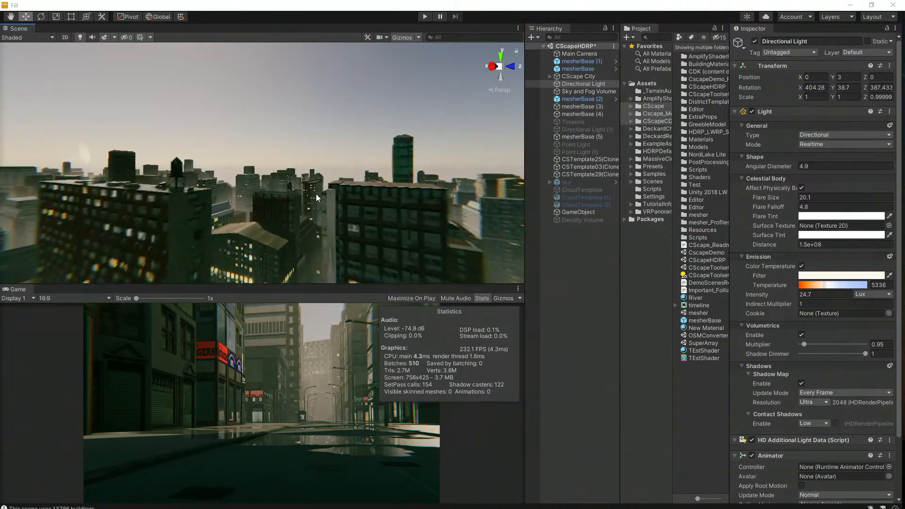
pyautogui.scroll(5, 325, 188)
# Step: Fly between the towers in the Scene view and examine a beige building's arched-window facade up close
pyautogui.moveTo(383, 174); pyautogui.dragTo(439, 179, button='right')
pyautogui.scroll(8, 426, 162)
pyautogui.moveTo(426, 161); pyautogui.dragTo(19, 236, button='middle')
pyautogui.moveTo(291, 213); pyautogui.dragTo(338, 206, button='right')
pyautogui.moveTo(337, 206); pyautogui.dragTo(227, 100, button='middle')
pyautogui.scroll(8, 250, 150)
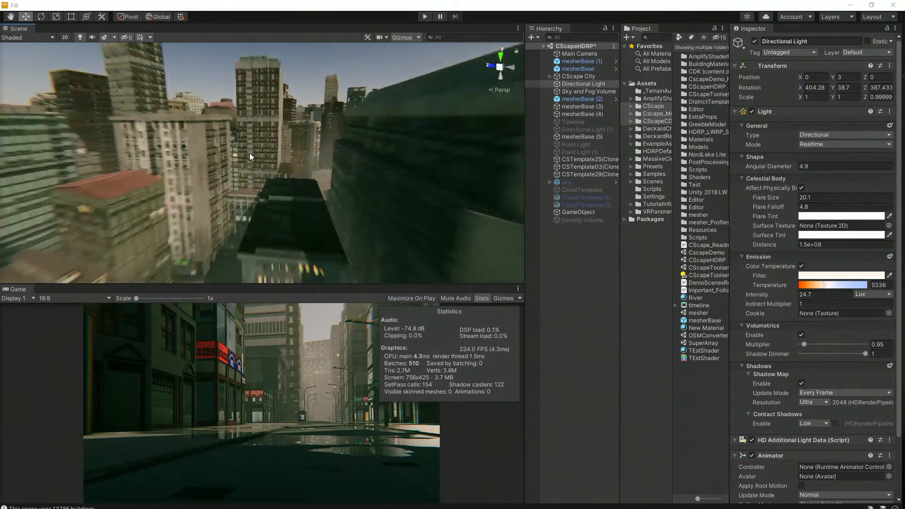
pyautogui.scroll(5, 244, 143)
pyautogui.moveTo(281, 129); pyautogui.dragTo(89, 127, button='right')
pyautogui.scroll(3, 316, 137)
pyautogui.scroll(10, 166, 117)
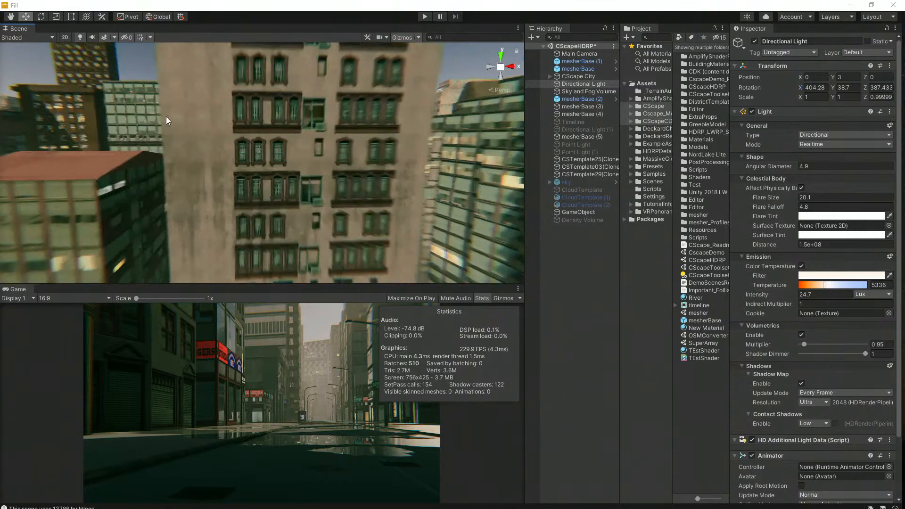
pyautogui.scroll(-3, 166, 118)
pyautogui.moveTo(232, 160); pyautogui.dragTo(293, 167, button='right')
pyautogui.moveTo(292, 168); pyautogui.dragTo(302, 147, button='middle')
pyautogui.scroll(-2, 274, 174)
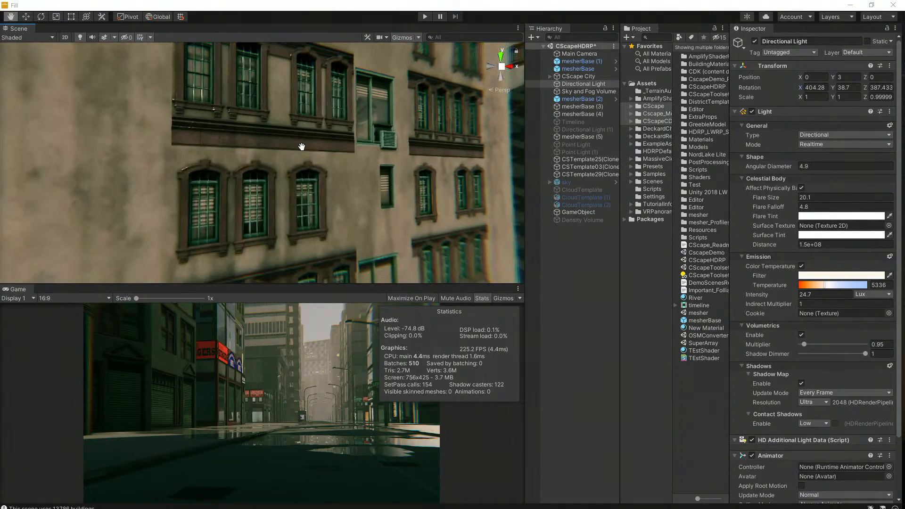
# Step: Select District 51 and examine its facade and windows at close range from several angles
pyautogui.click(342, 179)
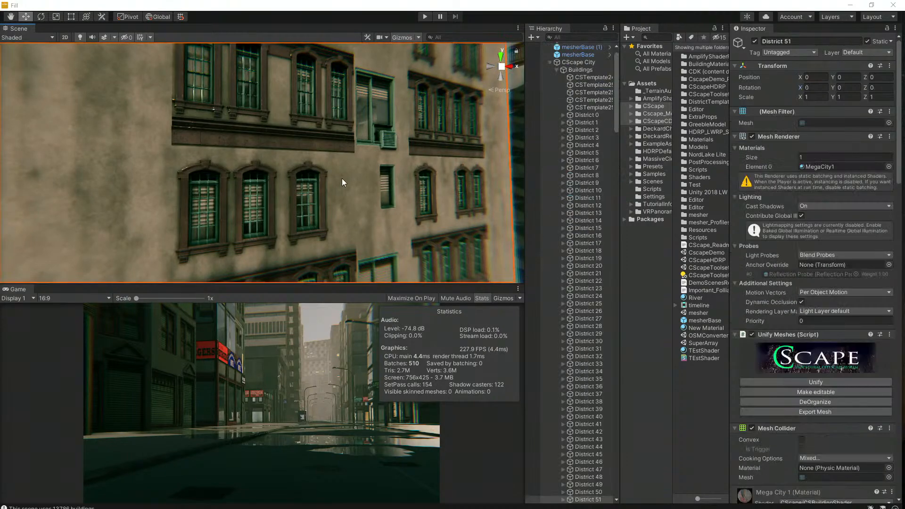
pyautogui.moveTo(448, 237); pyautogui.dragTo(303, 209, button='middle')
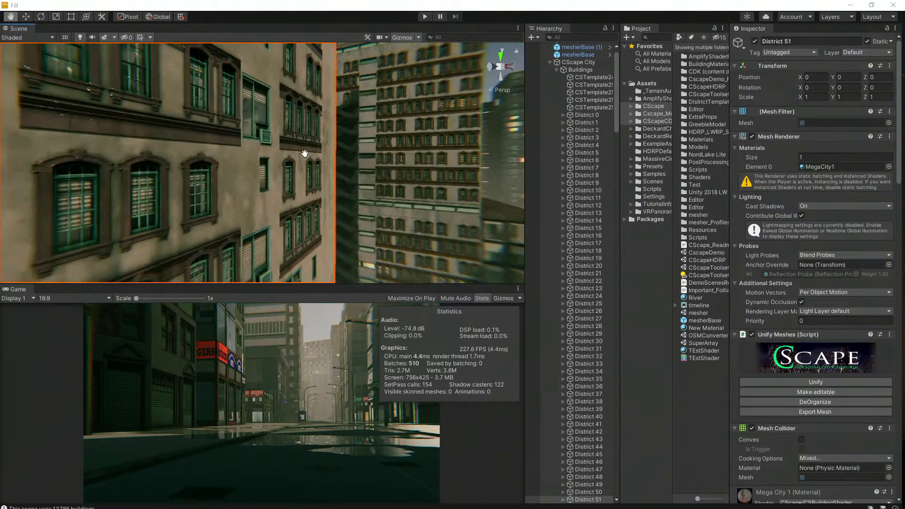
pyautogui.scroll(-6, 279, 169)
pyautogui.scroll(10, 326, 169)
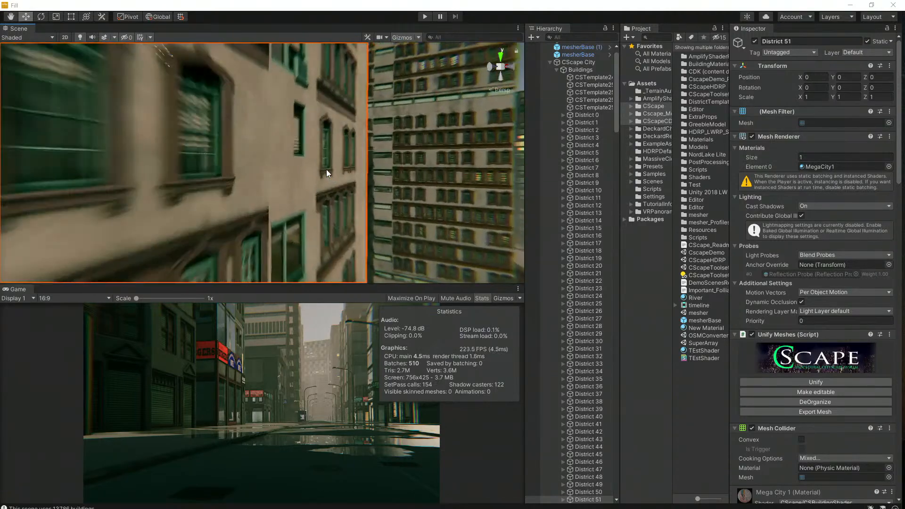
pyautogui.scroll(6, 327, 169)
pyautogui.moveTo(342, 172); pyautogui.dragTo(307, 94, button='middle')
pyautogui.scroll(4, 308, 104)
# Step: Examine the neighbouring glass tower's lit interiors, blinds and balconies, ending with the selection cleared
pyautogui.moveTo(140, 166); pyautogui.dragTo(327, 178, button='right')
pyautogui.scroll(5, 192, 193)
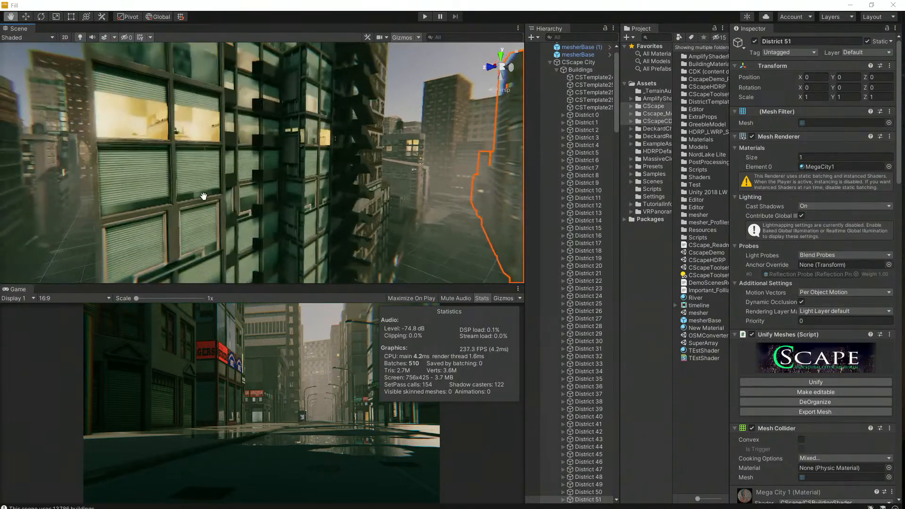
pyautogui.moveTo(204, 197); pyautogui.dragTo(205, 199, button='middle')
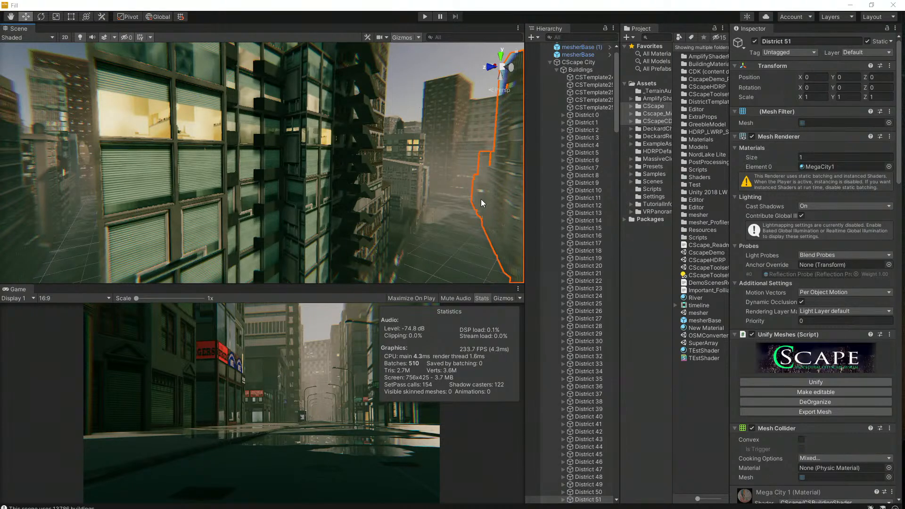
pyautogui.moveTo(316, 166); pyautogui.dragTo(292, 176, button='middle')
pyautogui.moveTo(292, 176); pyautogui.dragTo(234, 140, button='right')
pyautogui.moveTo(231, 141); pyautogui.dragTo(234, 124)
pyautogui.moveTo(323, 138); pyautogui.dragTo(302, 120, button='right')
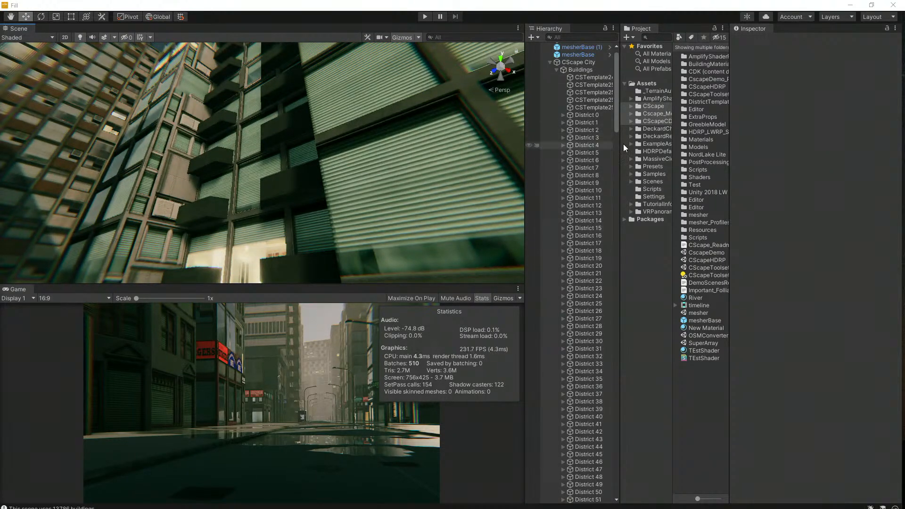
# Step: Expand the CScapeCDK asset folder and widen the Project window's folder tree so its subfolder names are readable
pyautogui.click(654, 122)
pyautogui.click(631, 121)
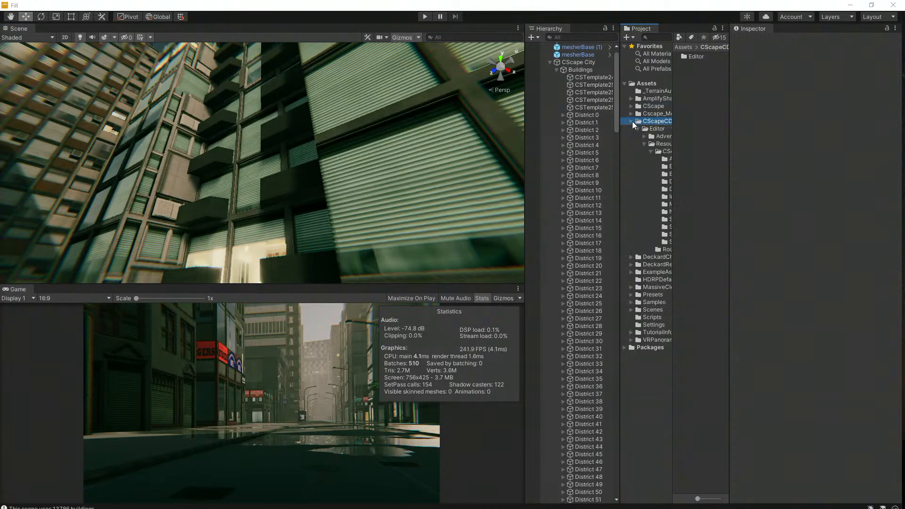
pyautogui.moveTo(620, 166); pyautogui.dragTo(573, 167)
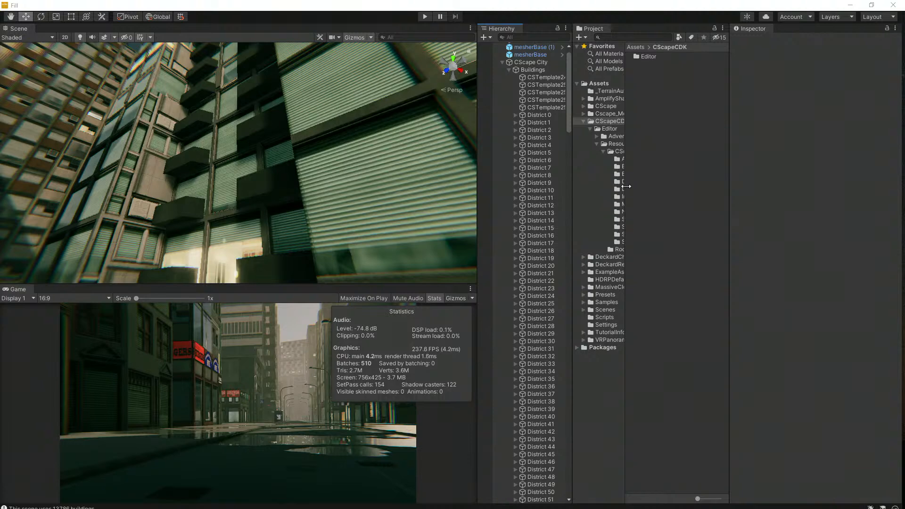
pyautogui.moveTo(626, 187); pyautogui.dragTo(693, 191)
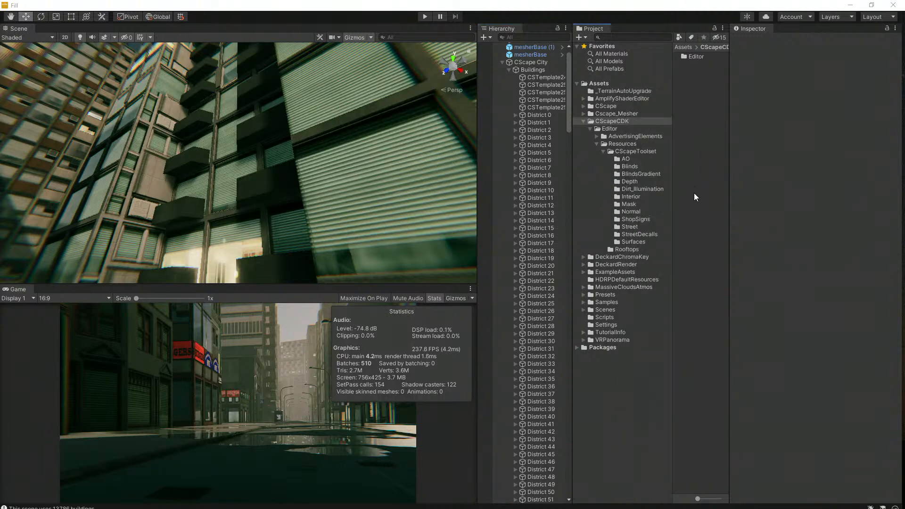
# Step: Browse the CScapeToolset Normal and Mask texture folders and preview mask textures Diff_001 to Diff_004
pyautogui.click(629, 205)
pyautogui.click(631, 213)
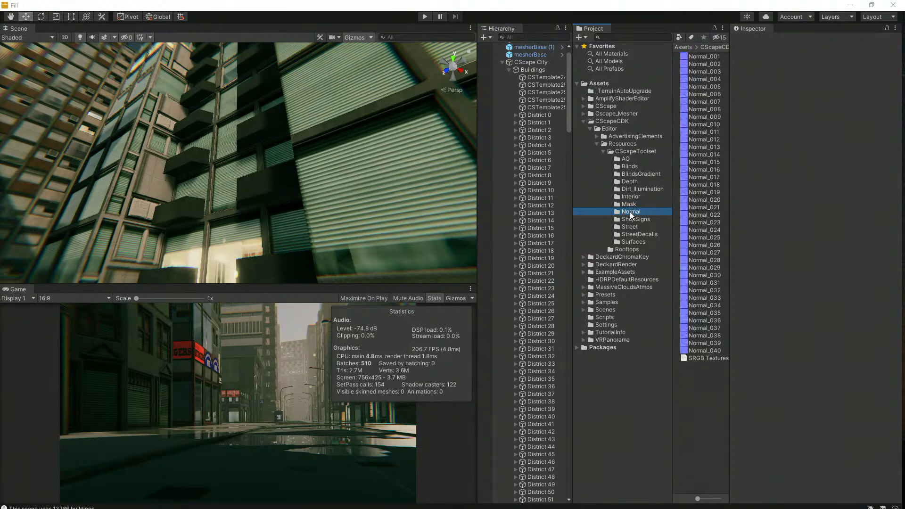
pyautogui.click(629, 205)
pyautogui.click(695, 57)
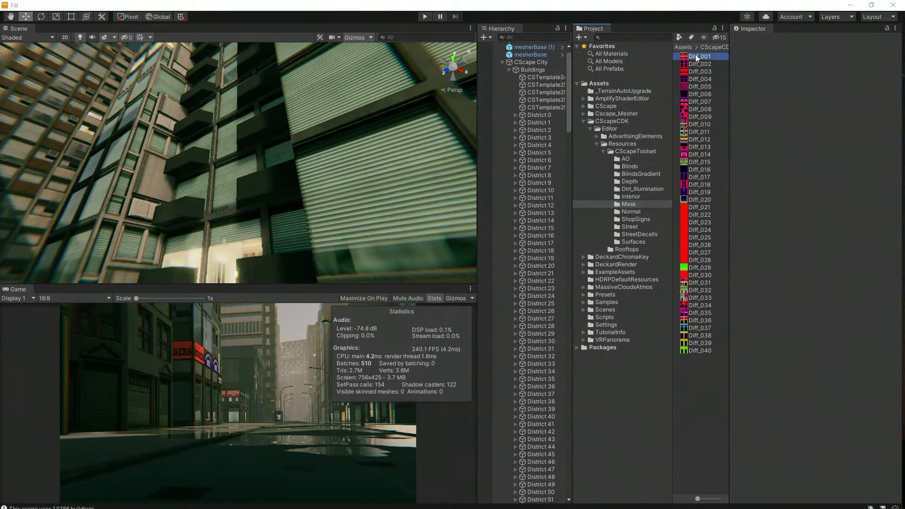
pyautogui.click(695, 64)
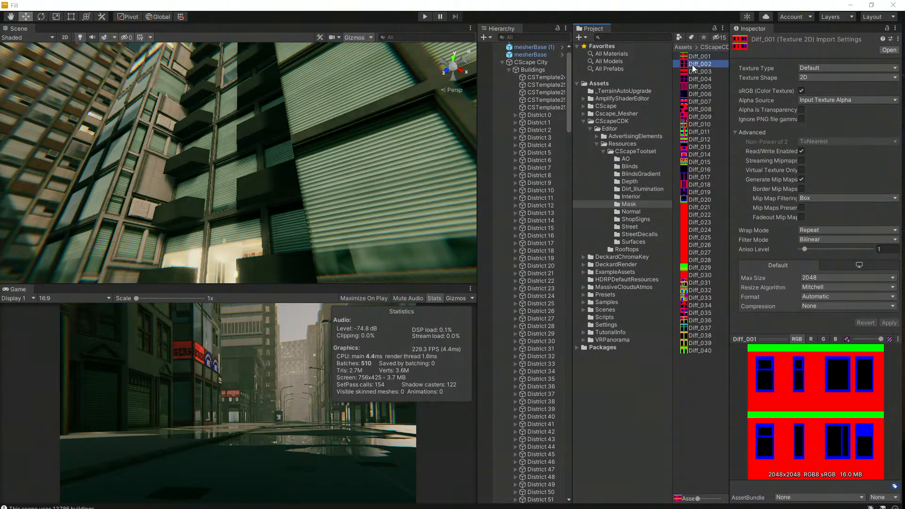
pyautogui.click(696, 71)
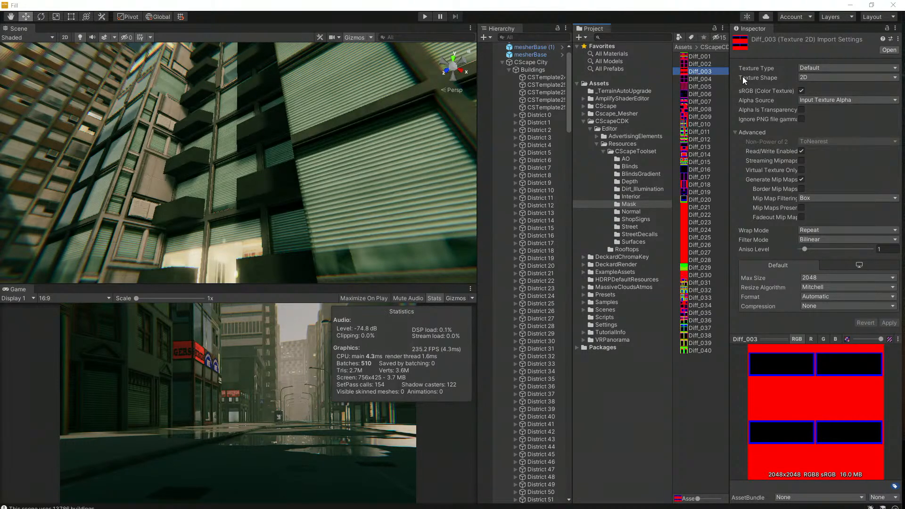
pyautogui.click(707, 79)
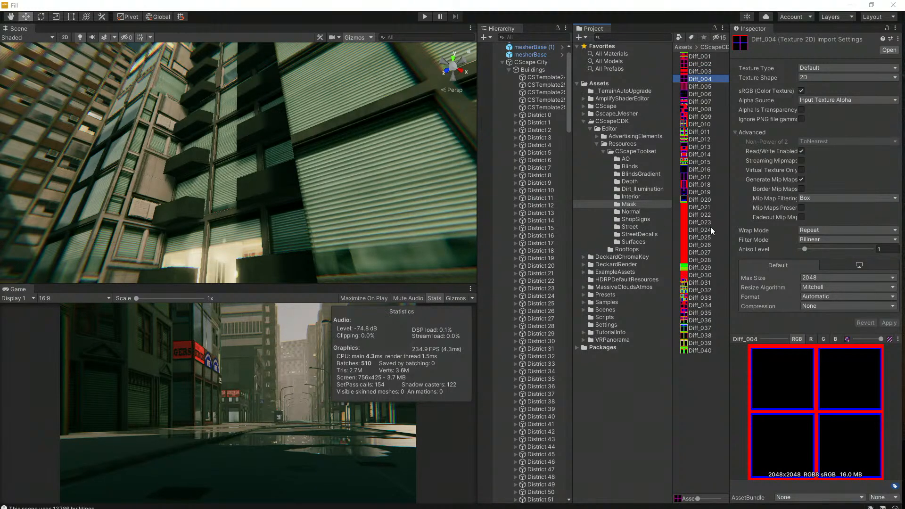
# Step: Preview more window mask textures, including Diff_007, Diff_008, Diff_011 and Diff_012, and reopen the Normal folder
pyautogui.click(694, 199)
pyautogui.click(694, 177)
pyautogui.click(692, 155)
pyautogui.click(701, 125)
pyautogui.click(704, 111)
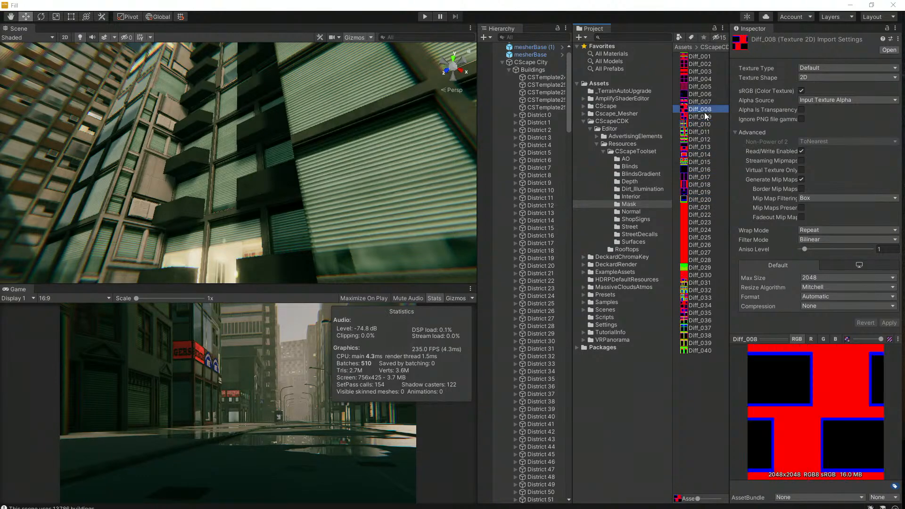
pyautogui.click(706, 103)
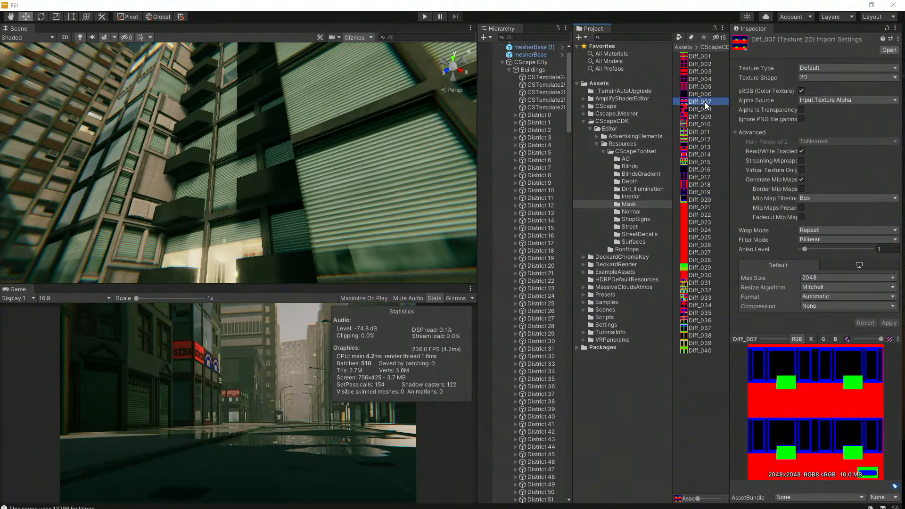
pyautogui.click(701, 128)
pyautogui.click(700, 134)
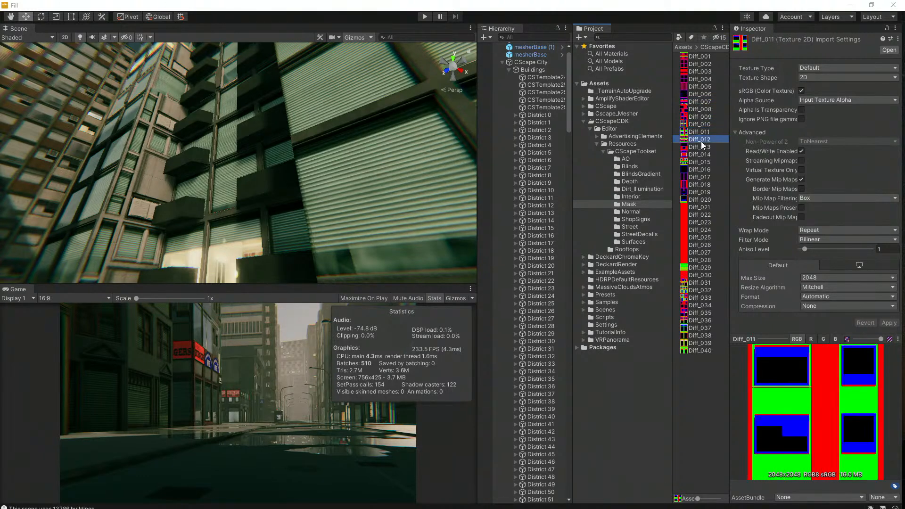
pyautogui.click(700, 140)
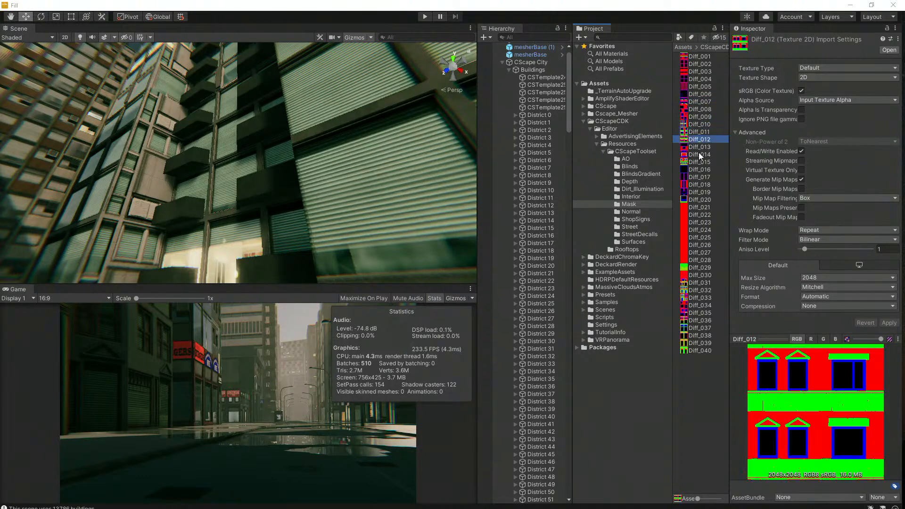
pyautogui.click(636, 211)
# Step: Select District 69 and review the MegaCity1 material's effects, texture and illumination properties, including SurfaceChaos
pyautogui.moveTo(329, 201); pyautogui.dragTo(204, 156, button='right')
pyautogui.press('w')
pyautogui.click(208, 149)
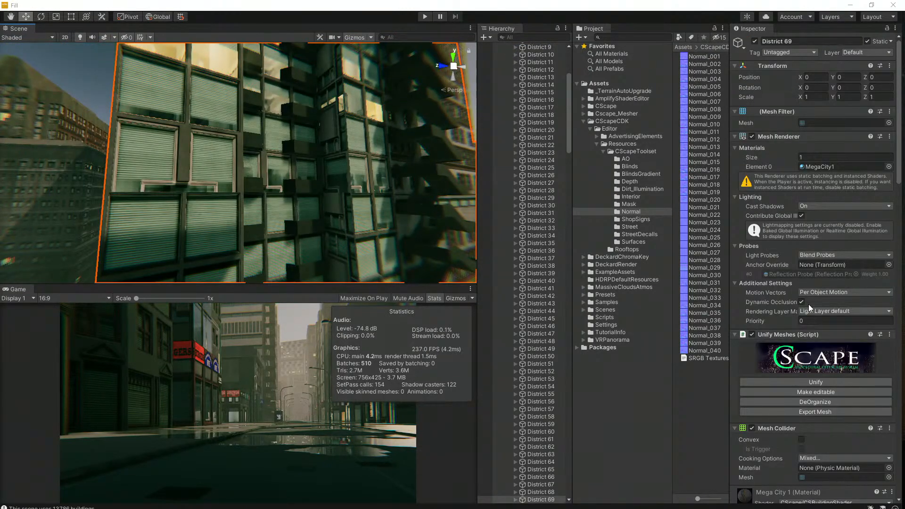
pyautogui.scroll(-20, 798, 404)
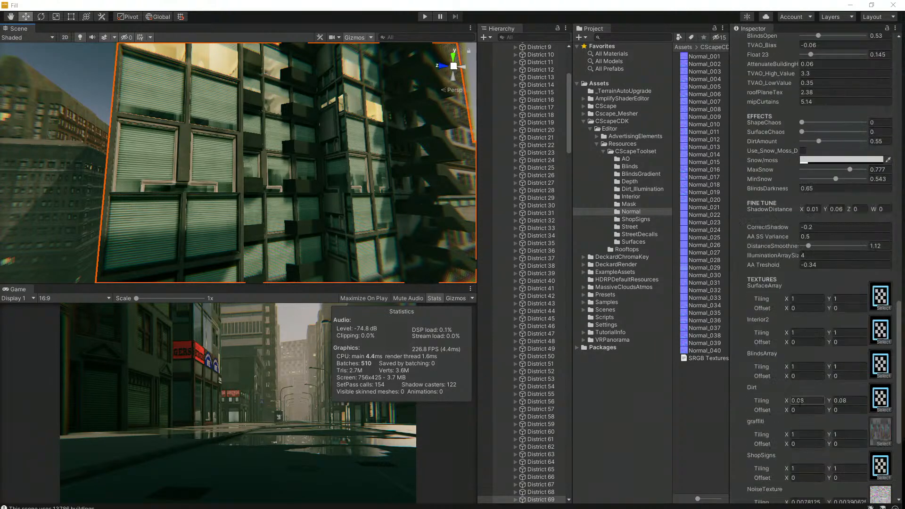
pyautogui.scroll(10, 799, 404)
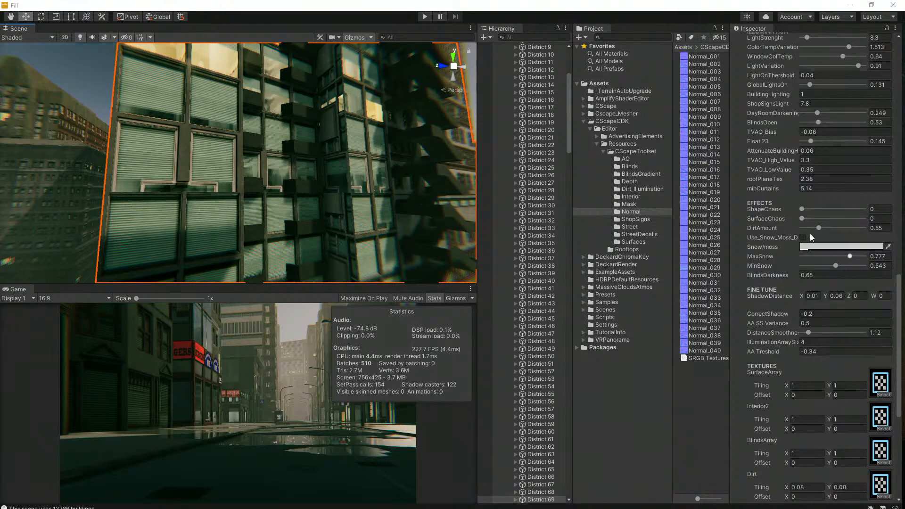
pyautogui.moveTo(801, 218)
pyautogui.mouseDown()
pyautogui.moveTo(827, 217)
pyautogui.moveTo(800, 215)
pyautogui.mouseUp()
pyautogui.scroll(10, 810, 202)
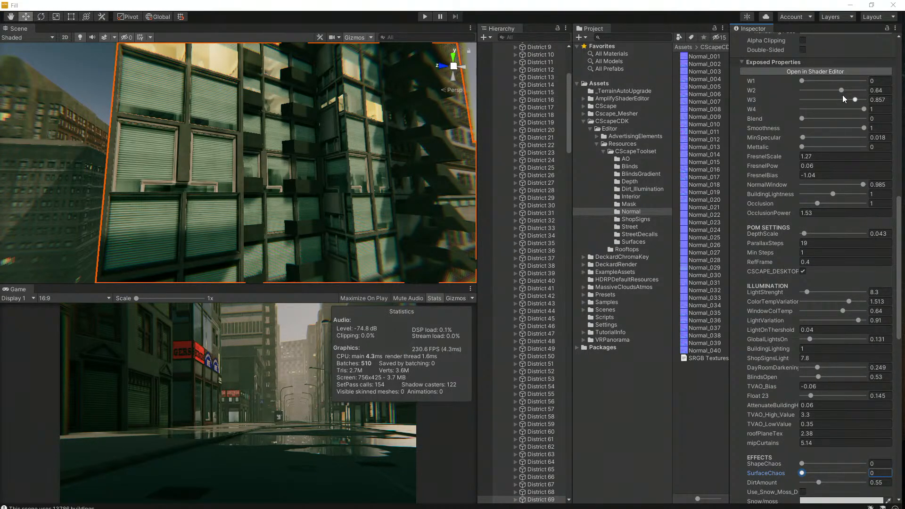
# Step: Set the MegaCity1 material's W3 value to 0.88 and examine the District 69 tower from farther away
pyautogui.moveTo(842, 90)
pyautogui.mouseDown()
pyautogui.moveTo(830, 92)
pyautogui.moveTo(859, 92)
pyautogui.moveTo(838, 93)
pyautogui.moveTo(856, 100)
pyautogui.mouseUp()
pyautogui.moveTo(189, 141); pyautogui.dragTo(87, 206, button='right')
pyautogui.moveTo(256, 134); pyautogui.dragTo(192, 204, button='middle')
pyautogui.moveTo(192, 207); pyautogui.dragTo(307, 131, button='right')
pyautogui.moveTo(307, 132); pyautogui.dragTo(339, 139, button='middle')
pyautogui.scroll(-4, 347, 158)
pyautogui.moveTo(326, 136); pyautogui.dragTo(317, 176, button='right')
pyautogui.scroll(-4, 317, 175)
pyautogui.moveTo(317, 176); pyautogui.dragTo(299, 250, button='middle')
# Step: Make District 69 editable through its Unify Meshes component and select District 51 in the Scene view
pyautogui.moveTo(572, 127); pyautogui.dragTo(571, 127)
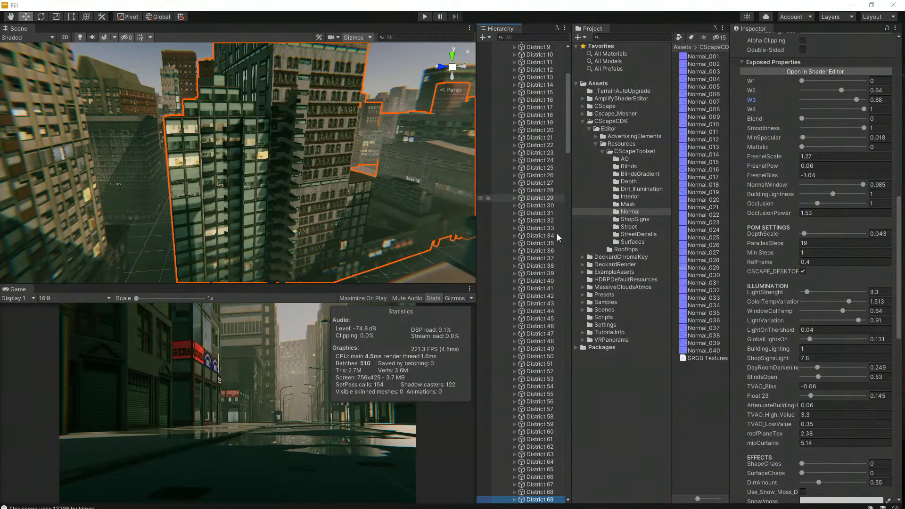
pyautogui.click(540, 500)
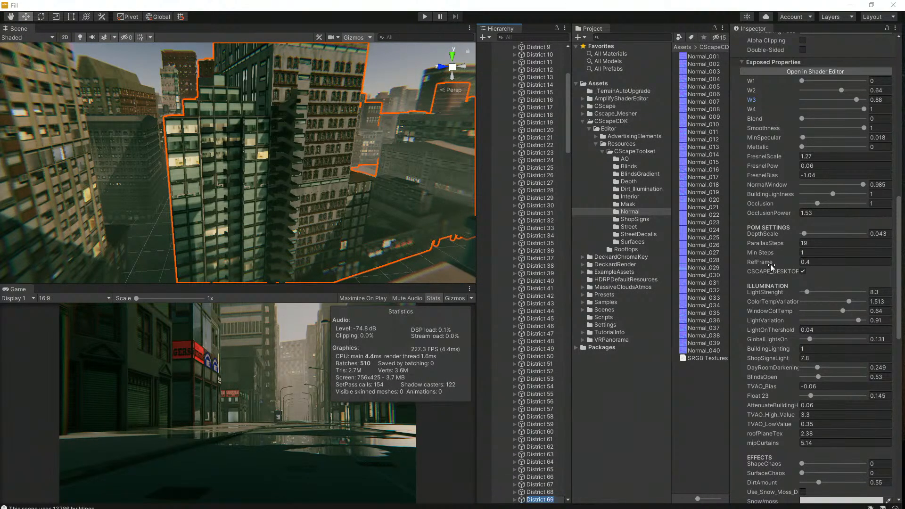
pyautogui.scroll(10, 770, 295)
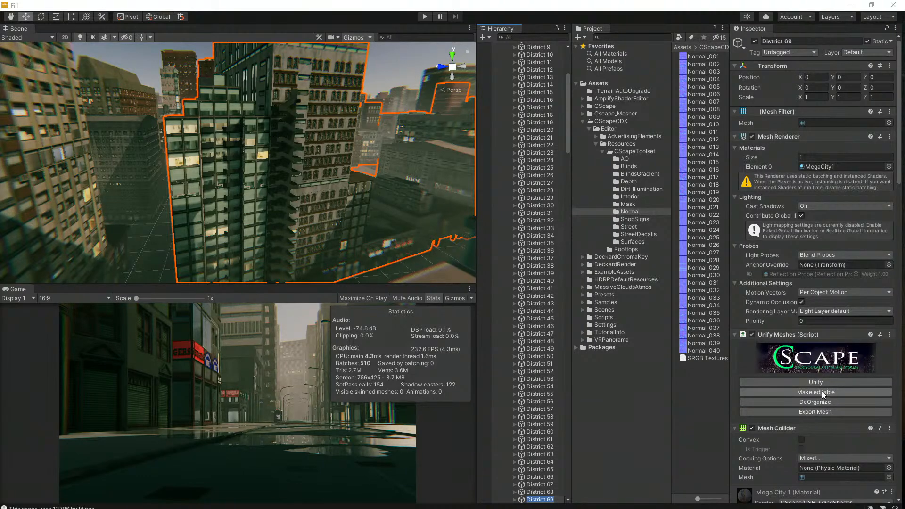
pyautogui.click(821, 392)
pyautogui.click(297, 275)
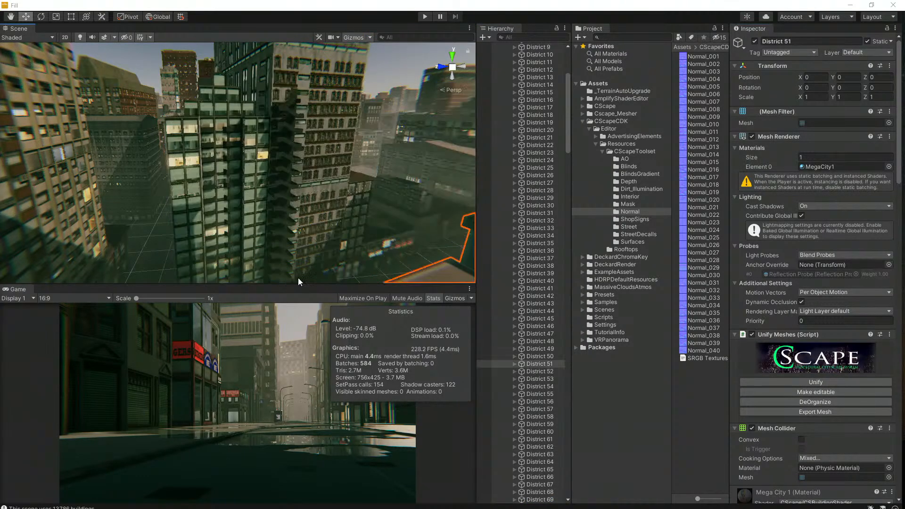
# Step: Select the CSTemplate12(Clone) building in District 69 and move it to about X 709.6, Z 1261.9
pyautogui.press('f')
pyautogui.click(283, 176)
pyautogui.moveTo(277, 176); pyautogui.dragTo(310, 214)
pyautogui.moveTo(310, 214); pyautogui.dragTo(274, 127, button='right')
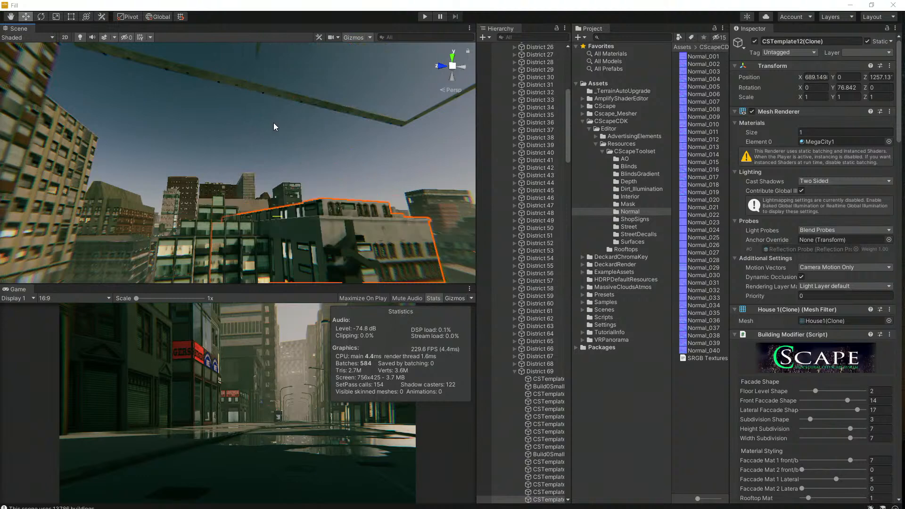
pyautogui.moveTo(338, 214); pyautogui.dragTo(378, 295, button='right')
pyautogui.scroll(3, 302, 198)
pyautogui.moveTo(295, 195); pyautogui.dragTo(316, 162, button='middle')
pyautogui.moveTo(316, 163); pyautogui.dragTo(303, 220, button='right')
pyautogui.moveTo(292, 199)
pyautogui.mouseDown()
pyautogui.moveTo(256, 191)
pyautogui.moveTo(276, 197)
pyautogui.mouseUp()
# Step: Set the selected CSTemplate12(Clone) building's Front Faccade Shape to 8 in its Building Modifier
pyautogui.moveTo(293, 148); pyautogui.dragTo(156, 109, button='right')
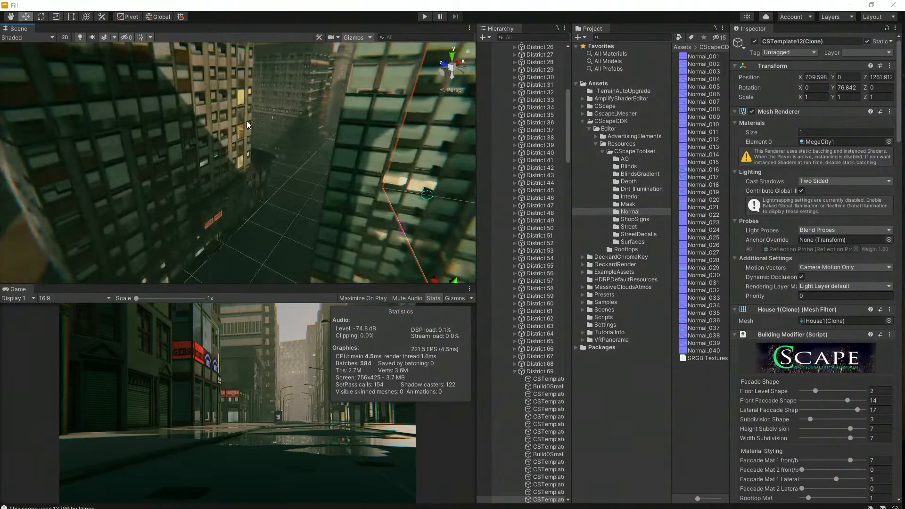
pyautogui.scroll(-3, 301, 129)
pyautogui.moveTo(301, 129); pyautogui.dragTo(13, 77, button='middle')
pyautogui.moveTo(192, 162); pyautogui.dragTo(212, 182, button='middle')
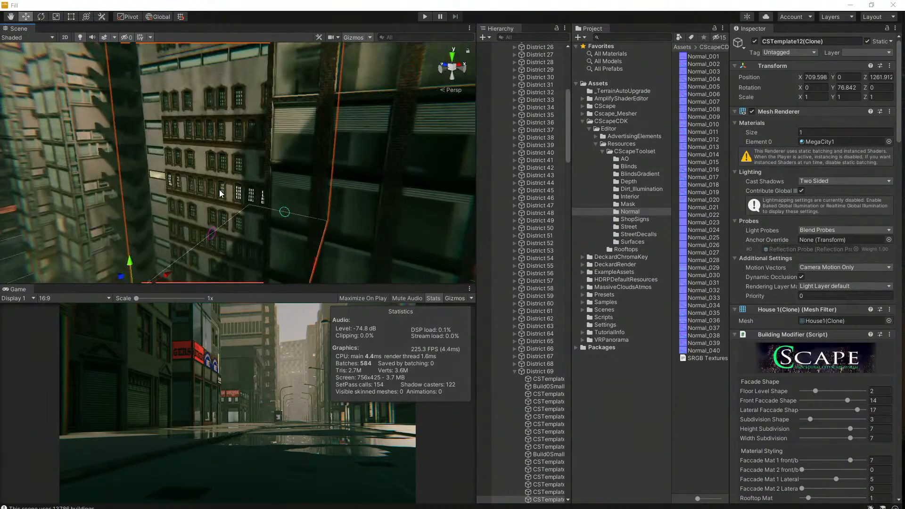
pyautogui.scroll(-2, 227, 191)
pyautogui.moveTo(307, 254); pyautogui.dragTo(236, 136)
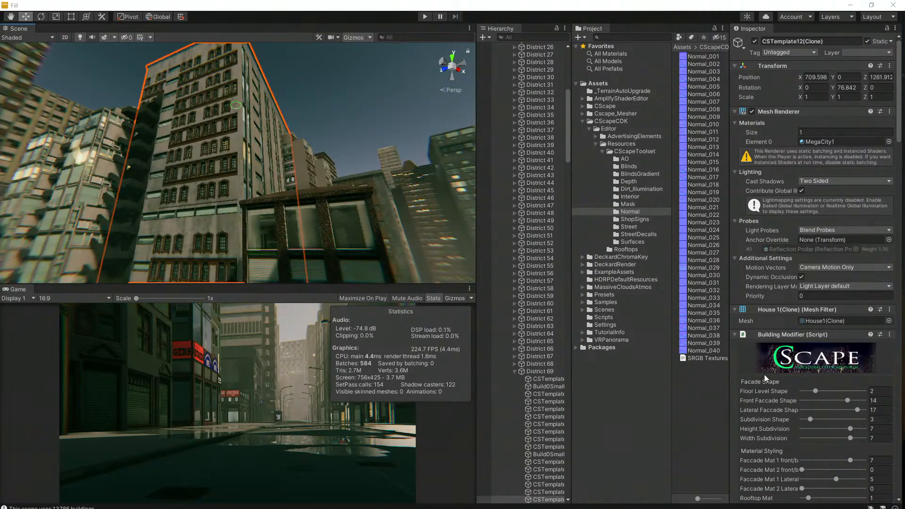
pyautogui.moveTo(232, 139); pyautogui.dragTo(237, 220, button='right')
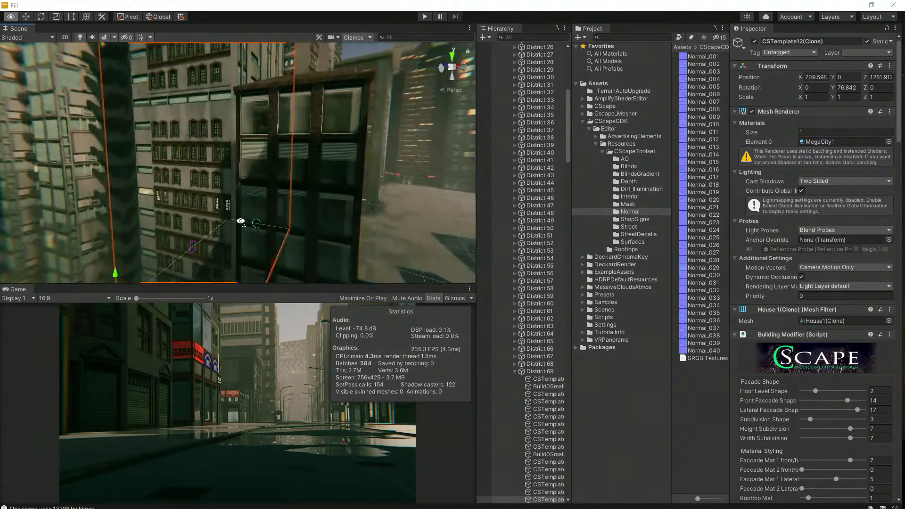
pyautogui.moveTo(839, 400)
pyautogui.mouseDown()
pyautogui.moveTo(818, 398)
pyautogui.moveTo(850, 406)
pyautogui.moveTo(825, 403)
pyautogui.mouseUp()
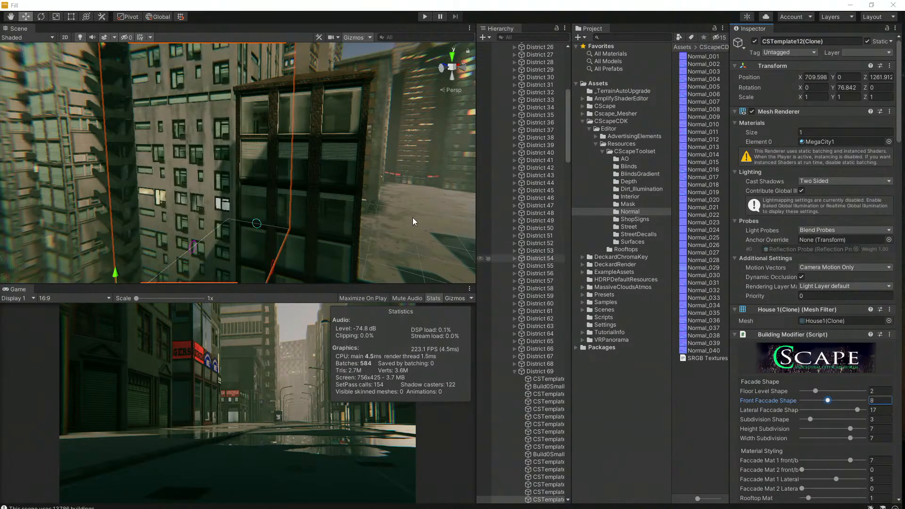
# Step: Examine the modified front facade of the building from below and close up, including its windows, blinds and air conditioners
pyautogui.keyDown('alt'); pyautogui.moveTo(152, 168); pyautogui.dragTo(229, 169); pyautogui.keyUp('alt')
pyautogui.scroll(4, 180, 140)
pyautogui.moveTo(230, 170); pyautogui.dragTo(231, 129, button='middle')
pyautogui.keyDown('alt'); pyautogui.moveTo(231, 129); pyautogui.dragTo(265, 166); pyautogui.keyUp('alt')
pyautogui.moveTo(264, 166)
pyautogui.mouseDown(button='middle')
pyautogui.moveTo(268, 155)
pyautogui.moveTo(258, 169)
pyautogui.mouseUp(button='middle')
pyautogui.keyDown('alt'); pyautogui.moveTo(258, 169); pyautogui.dragTo(284, 118); pyautogui.keyUp('alt')
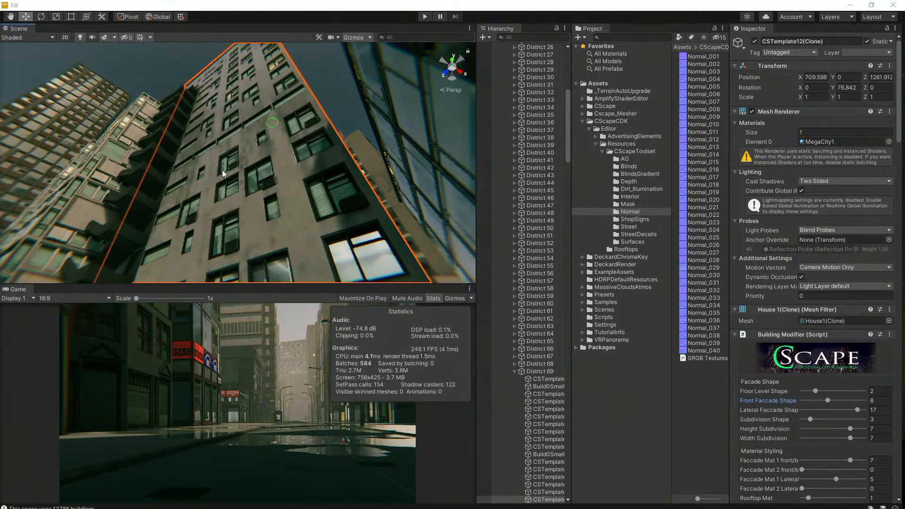
pyautogui.keyDown('alt'); pyautogui.moveTo(285, 120); pyautogui.dragTo(219, 208); pyautogui.keyUp('alt')
pyautogui.scroll(-3, 227, 167)
pyautogui.moveTo(227, 167); pyautogui.dragTo(216, 223, button='middle')
pyautogui.moveTo(219, 140); pyautogui.dragTo(243, 124, button='middle')
pyautogui.scroll(3, 242, 124)
pyautogui.keyDown('alt'); pyautogui.moveTo(202, 152); pyautogui.dragTo(327, 134); pyautogui.keyUp('alt')
pyautogui.moveTo(228, 187); pyautogui.dragTo(302, 114, button='middle')
pyautogui.keyDown('alt'); pyautogui.moveTo(240, 171); pyautogui.dragTo(296, 98); pyautogui.keyUp('alt')
pyautogui.scroll(3, 272, 147)
pyautogui.moveTo(273, 147); pyautogui.dragTo(220, 120, button='middle')
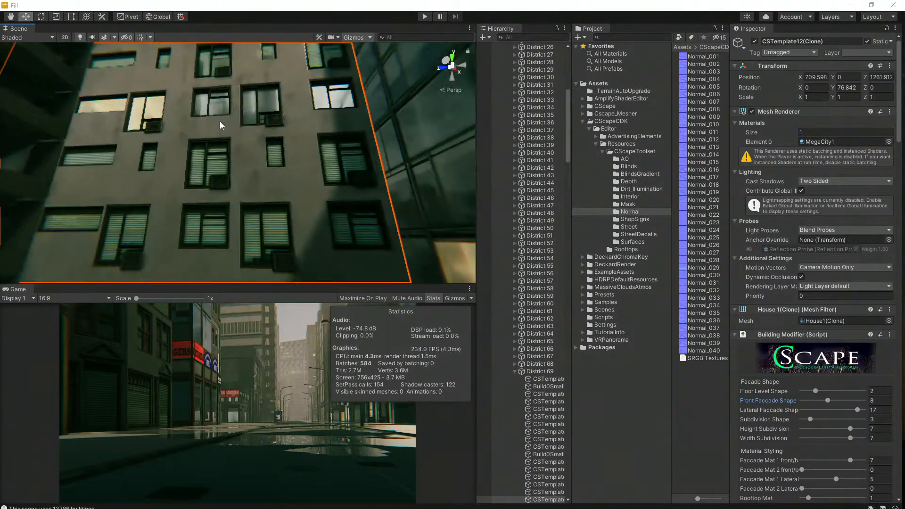
pyautogui.scroll(2, 220, 121)
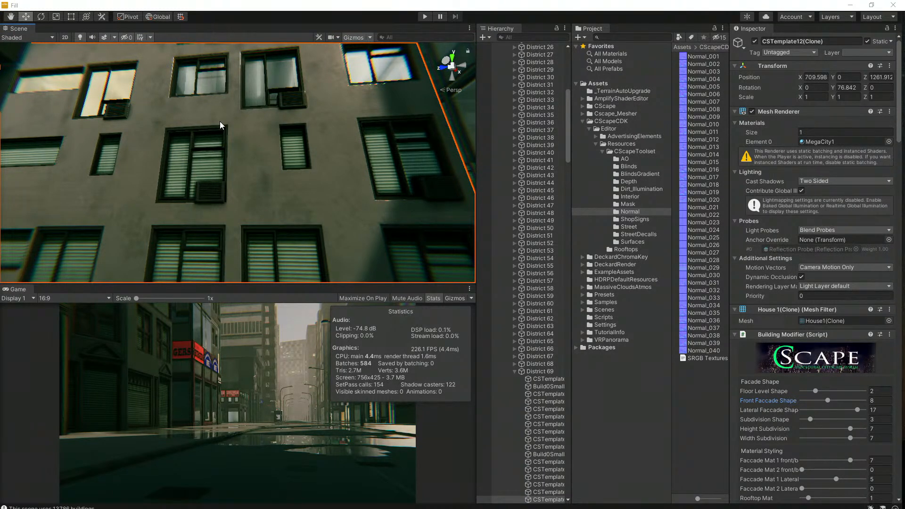
# Step: Inspect the edited building among its neighbours from a distance, then view the shopfronts at street level
pyautogui.moveTo(378, 128); pyautogui.dragTo(305, 145, button='right')
pyautogui.moveTo(305, 146); pyautogui.dragTo(170, 170, button='middle')
pyautogui.moveTo(170, 171); pyautogui.dragTo(298, 186, button='right')
pyautogui.moveTo(157, 163); pyautogui.dragTo(196, 189, button='middle')
pyautogui.scroll(-10, 218, 189)
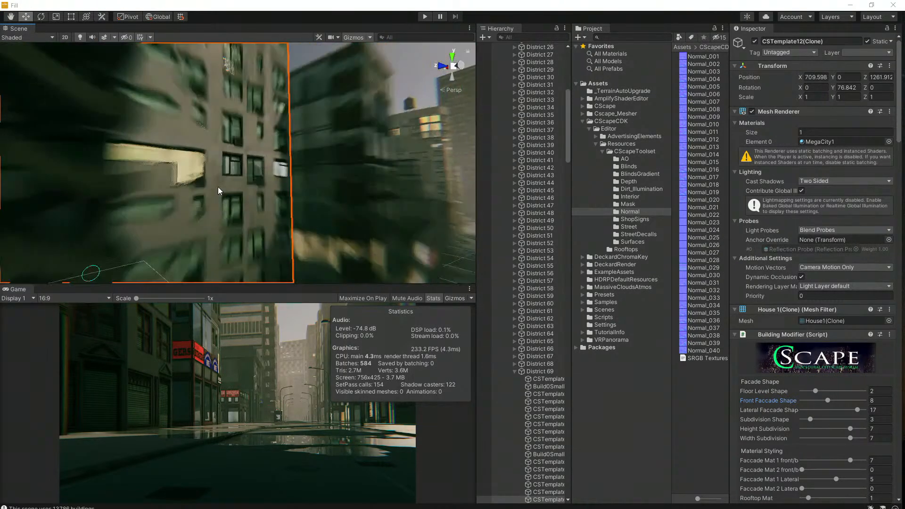
pyautogui.scroll(-5, 218, 187)
pyautogui.moveTo(212, 197); pyautogui.dragTo(277, 217, button='middle')
pyautogui.moveTo(277, 217); pyautogui.dragTo(146, 230, button='right')
pyautogui.scroll(3, 162, 188)
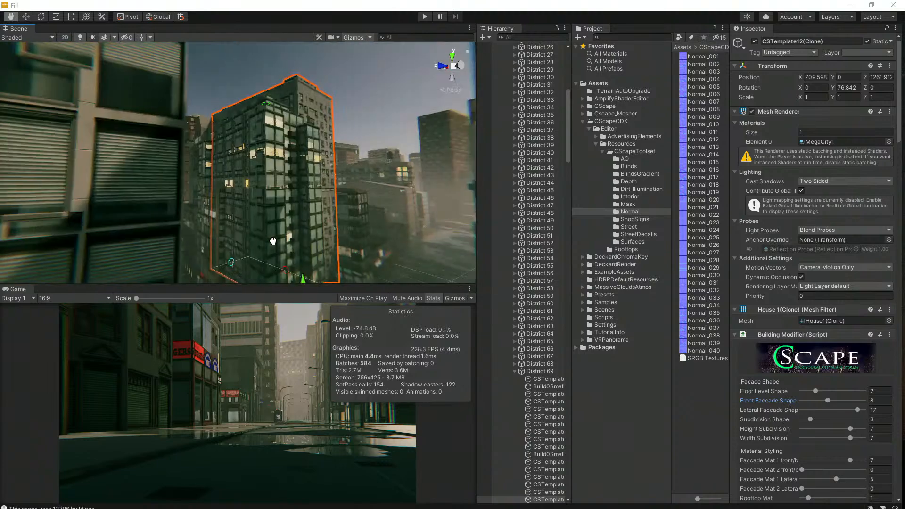
pyautogui.scroll(-10, 162, 191)
pyautogui.scroll(10, 231, 101)
pyautogui.scroll(-10, 239, 125)
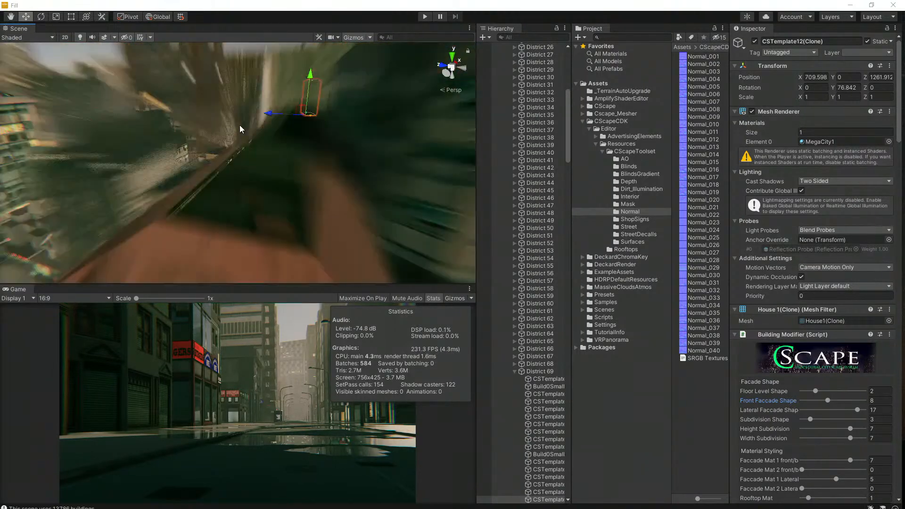
pyautogui.scroll(5, 210, 115)
pyautogui.scroll(8, 211, 115)
pyautogui.moveTo(278, 191); pyautogui.dragTo(272, 74, button='middle')
pyautogui.scroll(3, 287, 66)
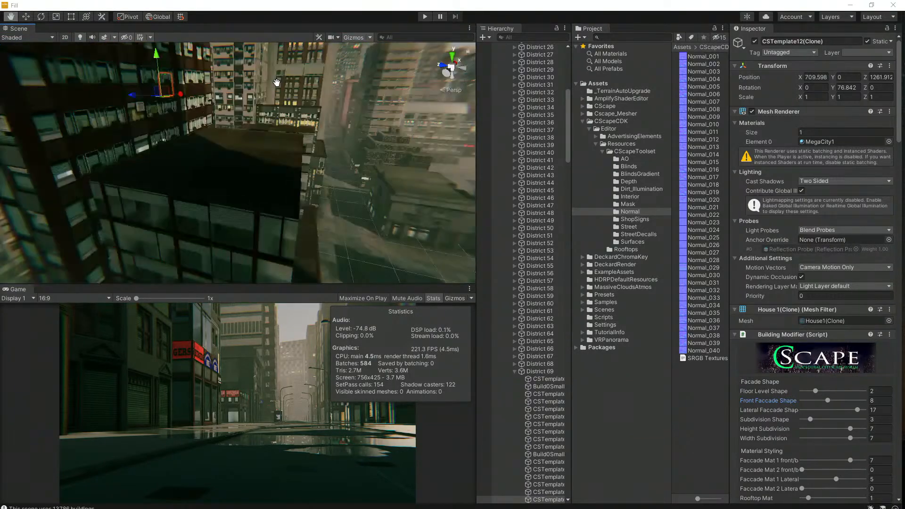
pyautogui.moveTo(314, 161); pyautogui.dragTo(335, 102, button='right')
pyautogui.moveTo(329, 202); pyautogui.dragTo(325, 177, button='middle')
pyautogui.scroll(2, 322, 185)
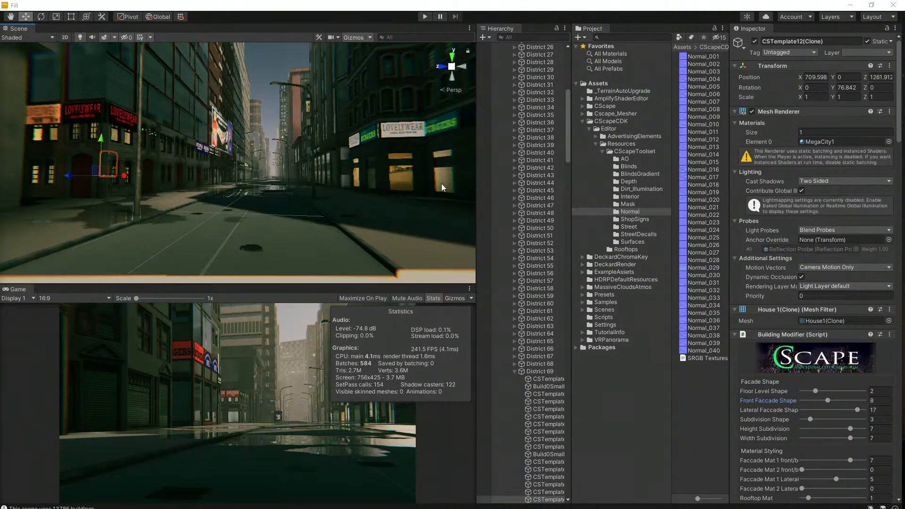
# Step: Collapse the Buildings group in the Hierarchy and set the Directional Light's X rotation to about 330.5 for night lighting
pyautogui.moveTo(569, 139); pyautogui.dragTo(564, 35)
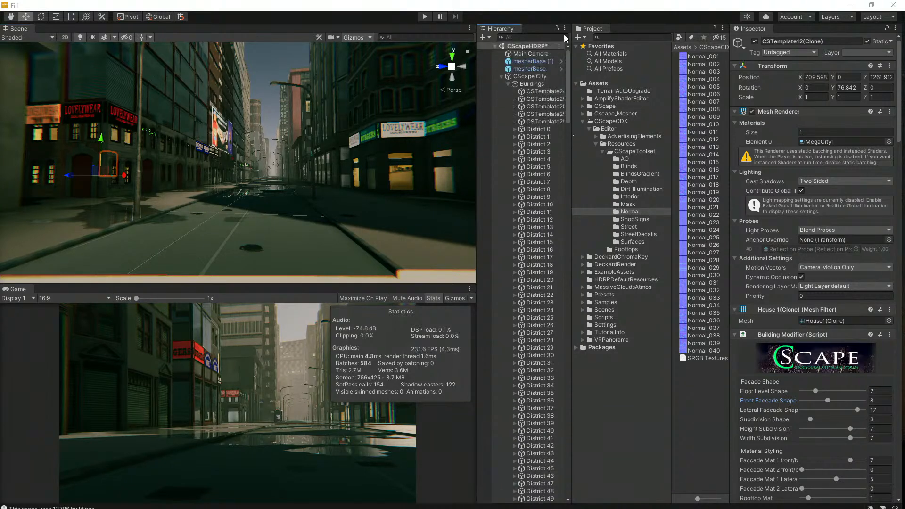
pyautogui.click(508, 83)
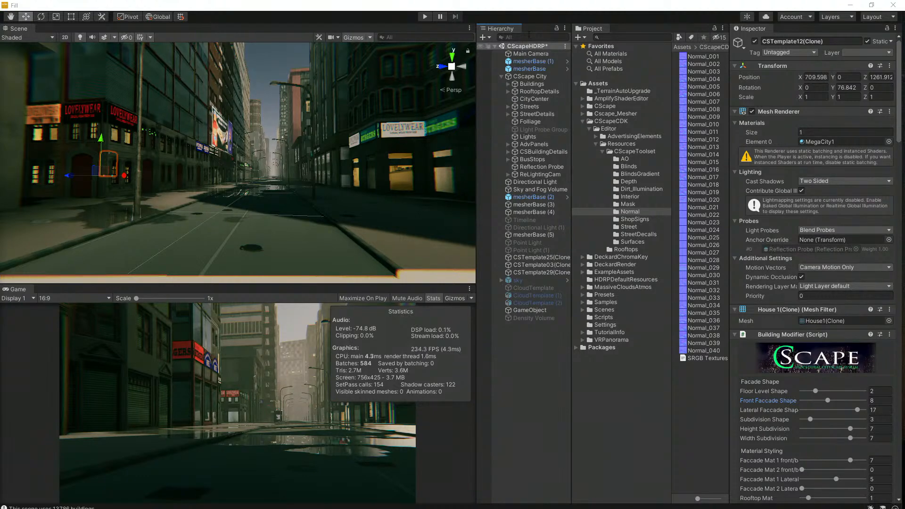
pyautogui.click(528, 182)
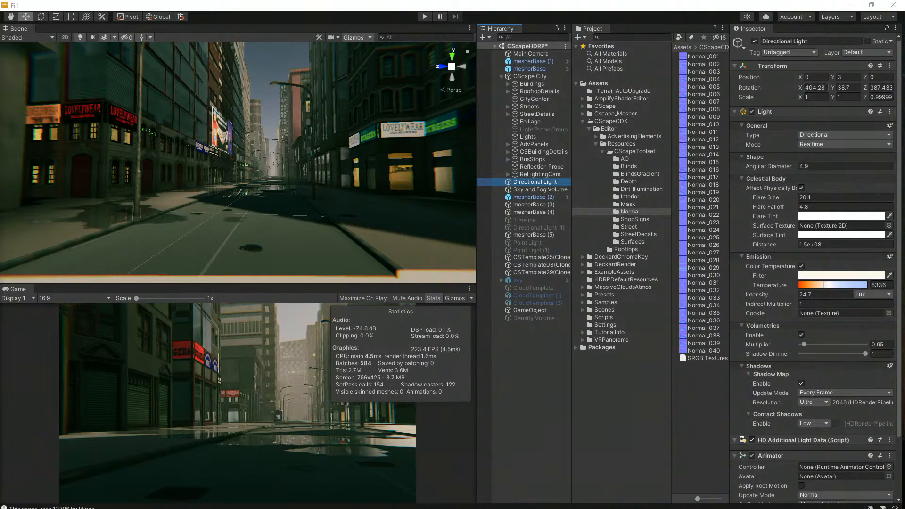
pyautogui.moveTo(803, 89); pyautogui.dragTo(745, 92)
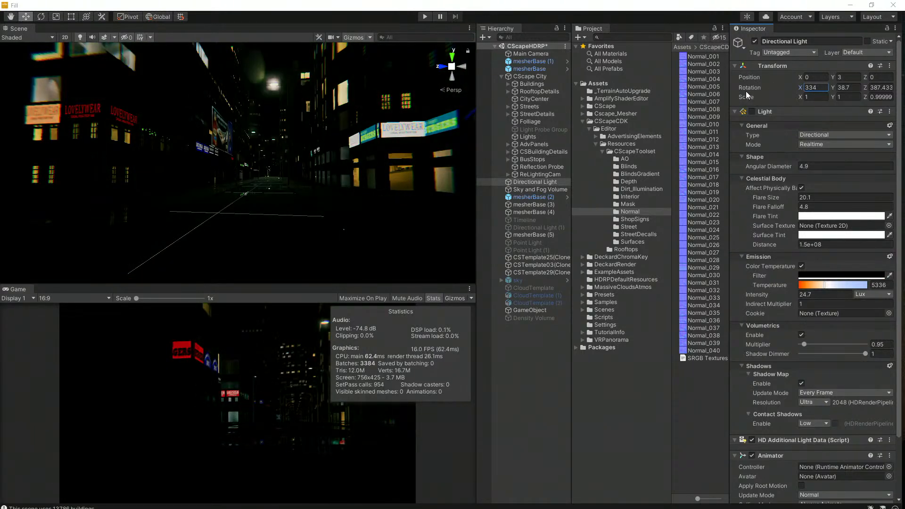
# Step: Look over the dark city streets, lit windows and shop signs under the night lighting
pyautogui.moveTo(257, 101); pyautogui.dragTo(262, 137, button='right')
pyautogui.scroll(-5, 262, 137)
pyautogui.moveTo(263, 137)
pyautogui.mouseDown(button='middle')
pyautogui.moveTo(288, 188)
pyautogui.moveTo(278, 193)
pyautogui.moveTo(247, 185)
pyautogui.moveTo(259, 128)
pyautogui.moveTo(267, 129)
pyautogui.mouseUp(button='middle')
pyautogui.scroll(-3, 287, 182)
pyautogui.scroll(8, 250, 164)
pyautogui.scroll(5, 266, 130)
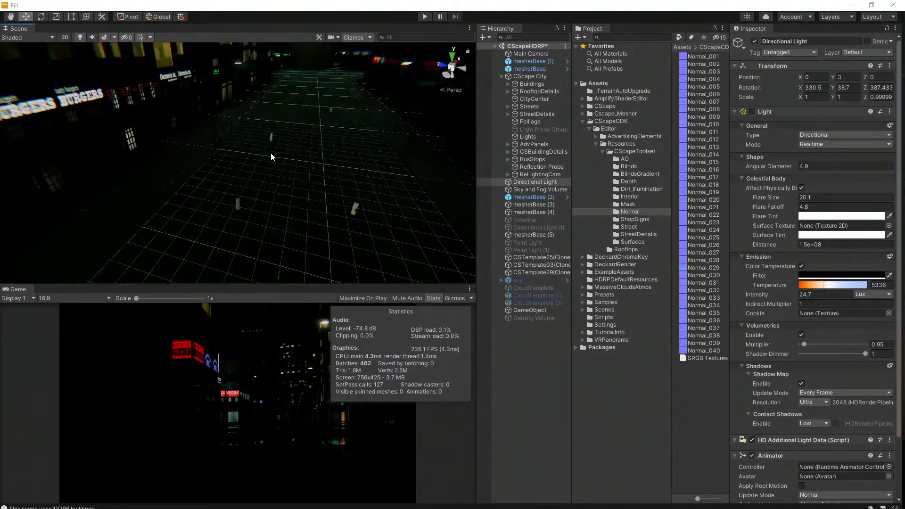
pyautogui.moveTo(270, 151); pyautogui.dragTo(301, 134, button='right')
pyautogui.scroll(2, 303, 134)
pyautogui.moveTo(306, 159); pyautogui.dragTo(300, 130, button='middle')
pyautogui.moveTo(305, 140); pyautogui.dragTo(307, 132, button='right')
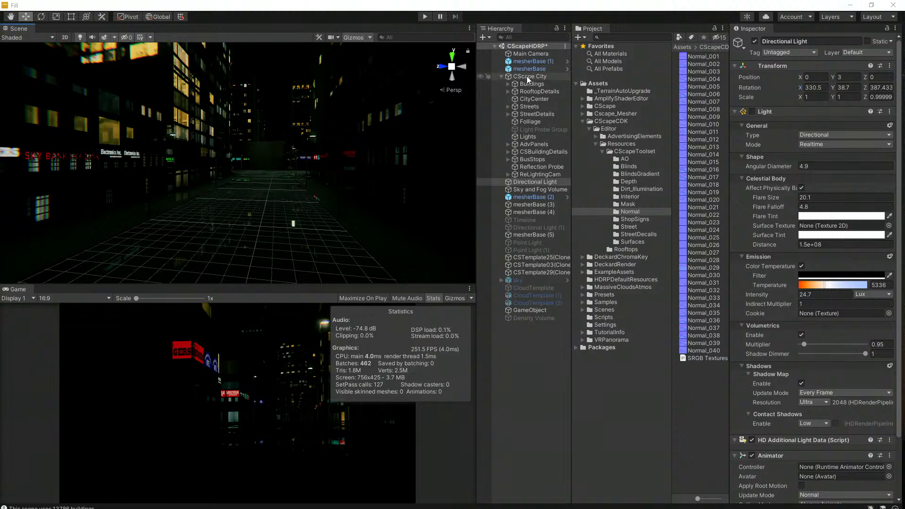
# Step: Set the Fixed Exposure of the Sky and Fog Volume to -1 to brighten the night scene
pyautogui.click(539, 190)
pyautogui.click(535, 182)
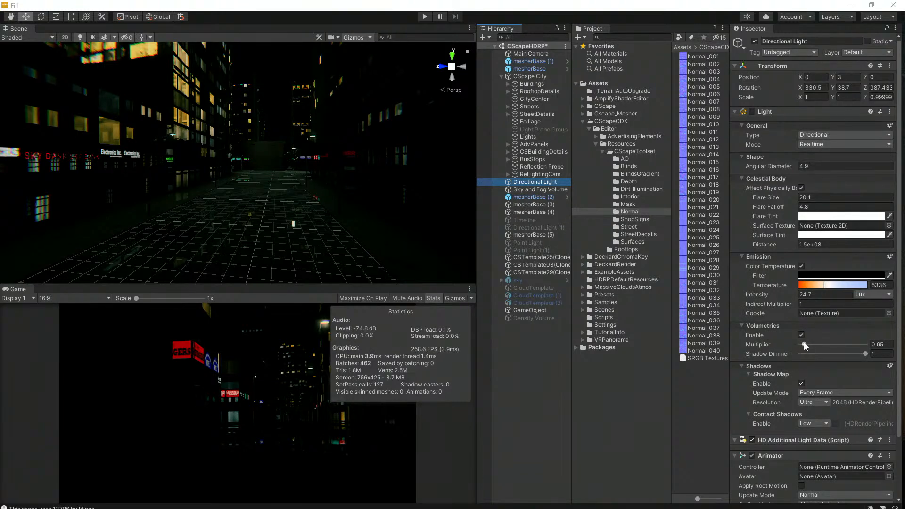
pyautogui.scroll(-3, 774, 361)
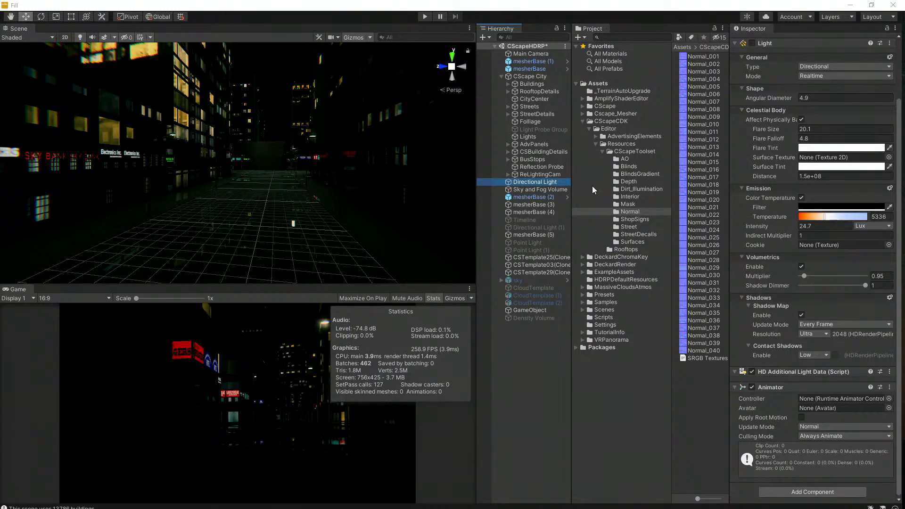
pyautogui.click(540, 190)
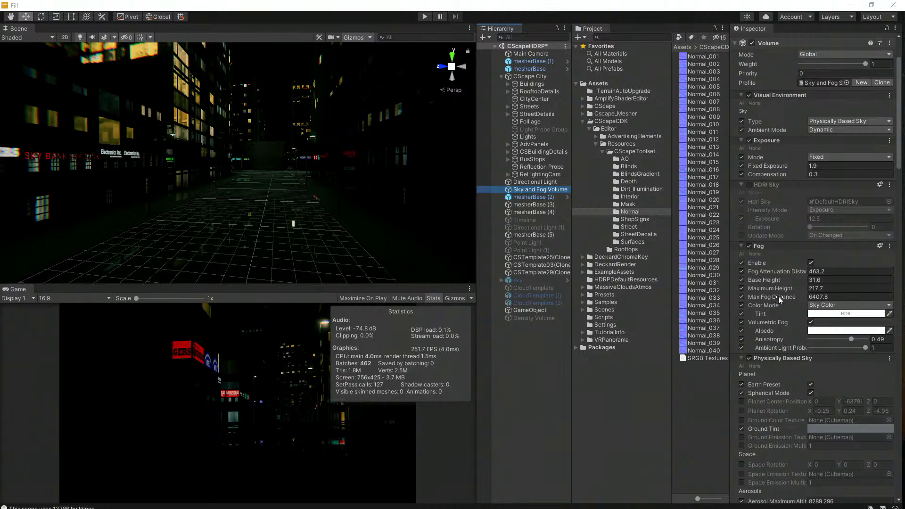
pyautogui.moveTo(801, 168); pyautogui.dragTo(801, 168)
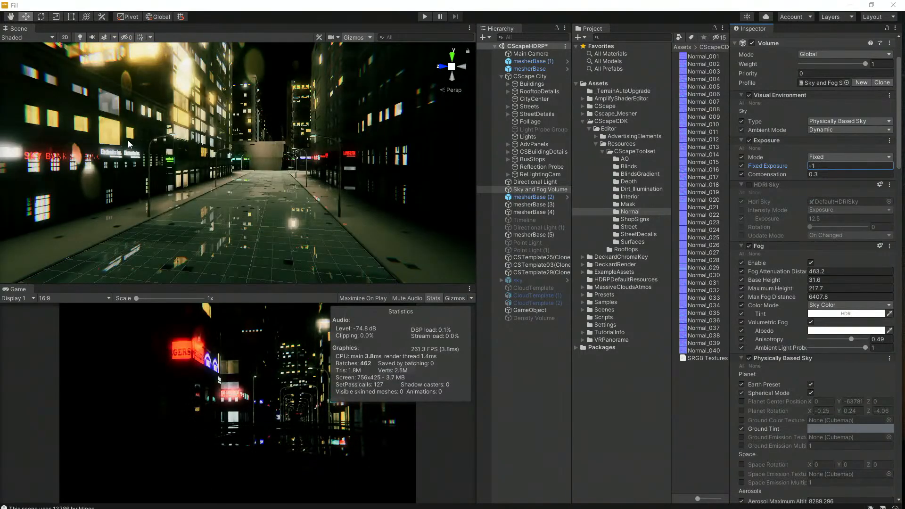
# Step: Tour the brightened night city, examining window lights, neon signs, advertising panels and reflections on the wet streets
pyautogui.moveTo(159, 140); pyautogui.dragTo(183, 118, button='right')
pyautogui.moveTo(183, 117); pyautogui.dragTo(202, 183, button='middle')
pyautogui.moveTo(247, 121); pyautogui.dragTo(188, 170, button='right')
pyautogui.moveTo(189, 170); pyautogui.dragTo(193, 204, button='middle')
pyautogui.scroll(5, 207, 143)
pyautogui.moveTo(207, 143); pyautogui.dragTo(215, 140, button='right')
pyautogui.scroll(5, 219, 134)
pyautogui.moveTo(219, 141); pyautogui.dragTo(228, 250, button='middle')
pyautogui.scroll(3, 211, 162)
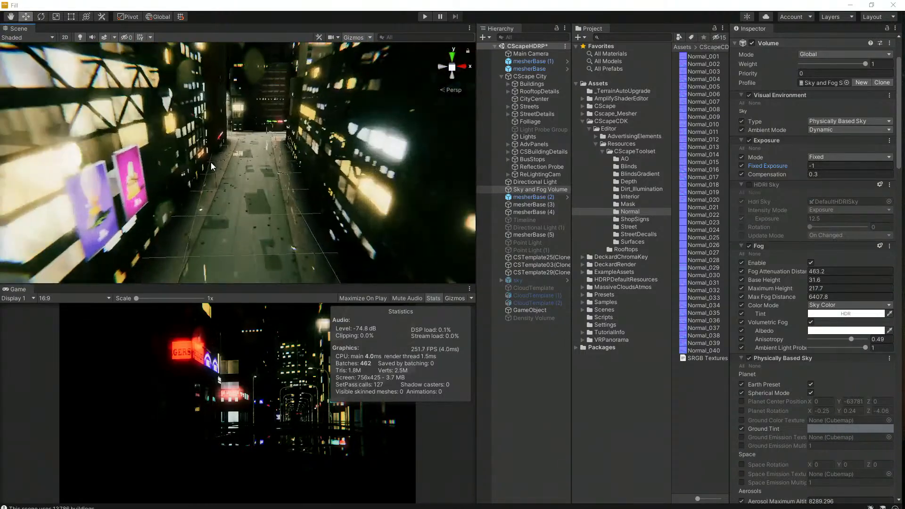
pyautogui.scroll(5, 211, 154)
pyautogui.moveTo(236, 142); pyautogui.dragTo(350, 190, button='middle')
pyautogui.scroll(4, 259, 187)
pyautogui.moveTo(350, 189); pyautogui.dragTo(263, 163, button='right')
pyautogui.moveTo(262, 162); pyautogui.dragTo(190, 199, button='middle')
pyautogui.scroll(5, 189, 200)
pyautogui.moveTo(177, 187); pyautogui.dragTo(195, 206, button='right')
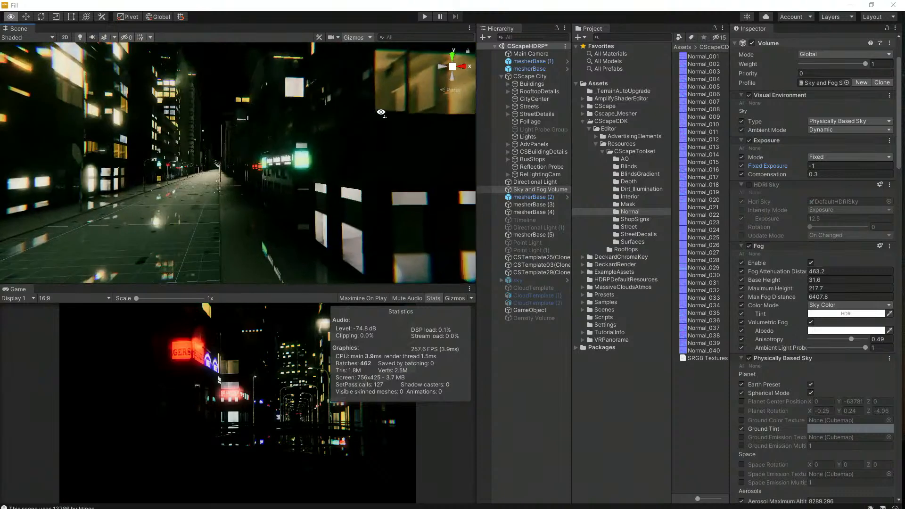
pyautogui.moveTo(197, 209); pyautogui.dragTo(224, 203, button='middle')
pyautogui.moveTo(261, 205); pyautogui.dragTo(172, 127, button='right')
pyautogui.moveTo(172, 236); pyautogui.dragTo(199, 181, button='middle')
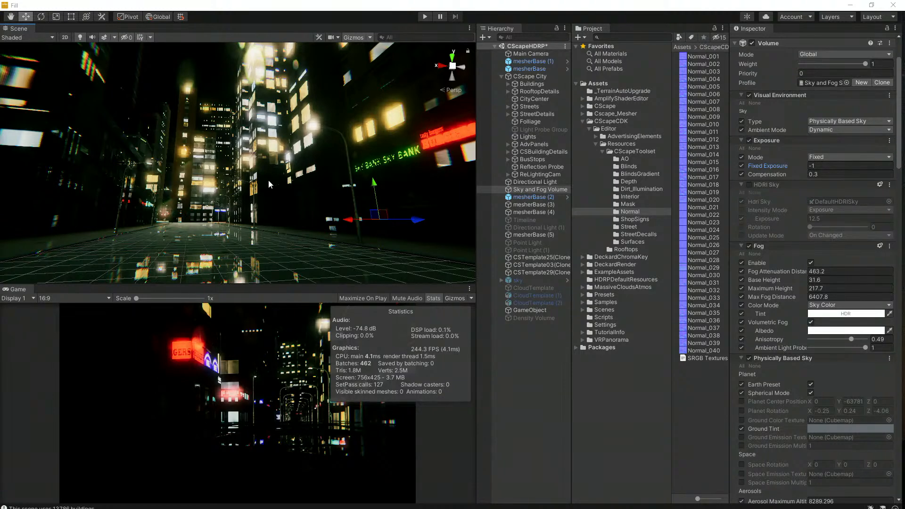
# Step: Hide the Game view's statistics overlay and view more night streets and lit buildings in the Scene view
pyautogui.click(435, 298)
pyautogui.moveTo(179, 173); pyautogui.dragTo(289, 209, button='right')
pyautogui.scroll(2, 341, 160)
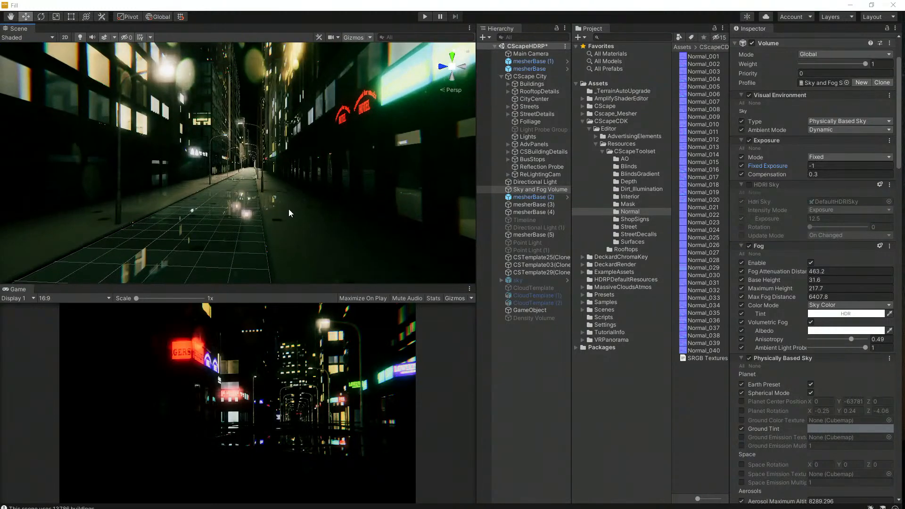
pyautogui.moveTo(174, 234); pyautogui.dragTo(347, 207, button='right')
pyautogui.moveTo(347, 207); pyautogui.dragTo(160, 228, button='middle')
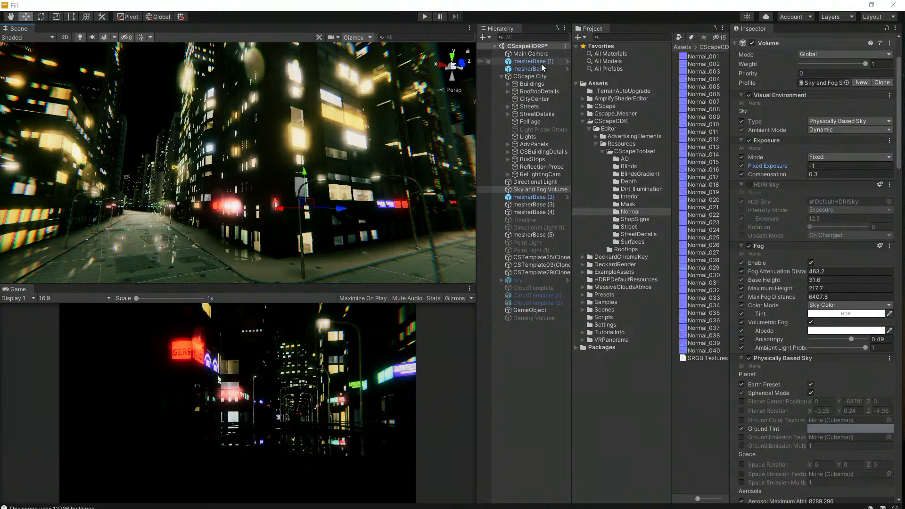
# Step: Rotate the Directional Light around its X axis to bring the city back to daylight
pyautogui.click(546, 182)
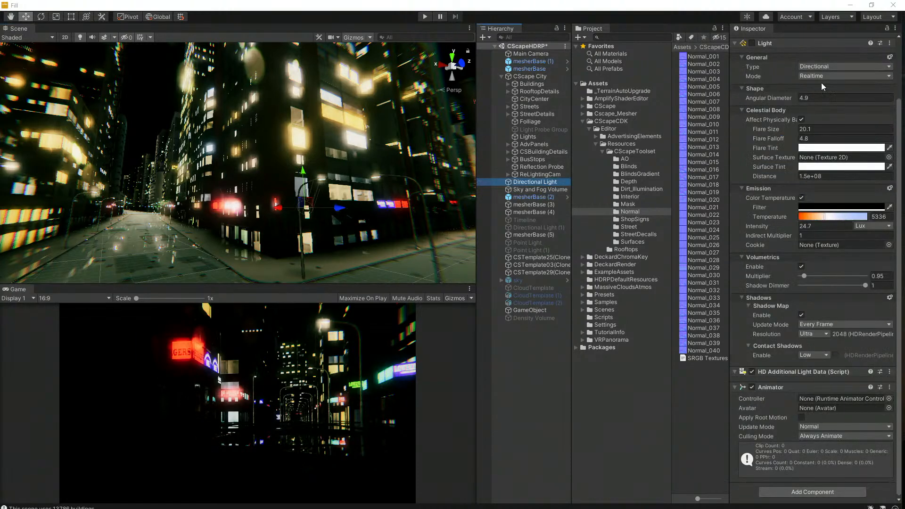
pyautogui.scroll(3, 793, 177)
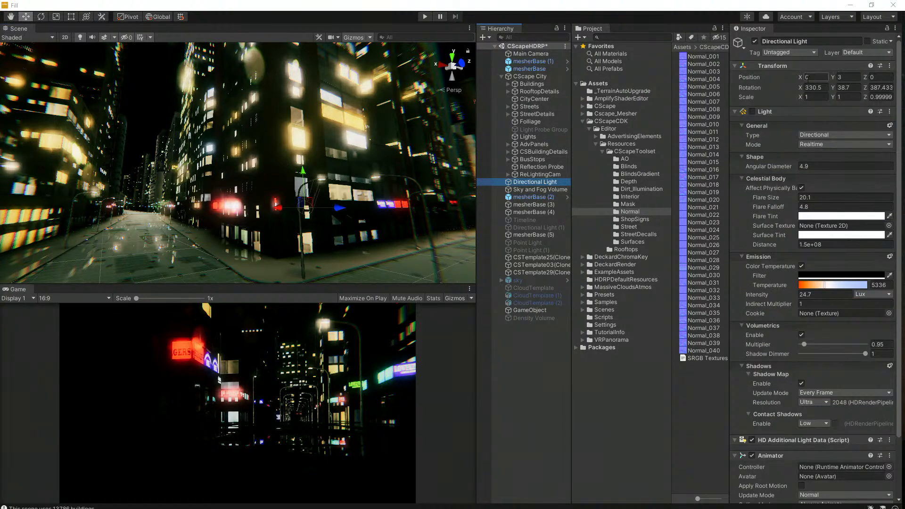
pyautogui.moveTo(801, 88); pyautogui.dragTo(734, 85)
pyautogui.moveTo(508, 77); pyautogui.dragTo(330, 122)
pyautogui.moveTo(5, 128); pyautogui.dragTo(357, 150)
# Step: Set the Fixed Exposure of the Sky and Fog Volume to 1.2 for the daylight scene
pyautogui.click(539, 190)
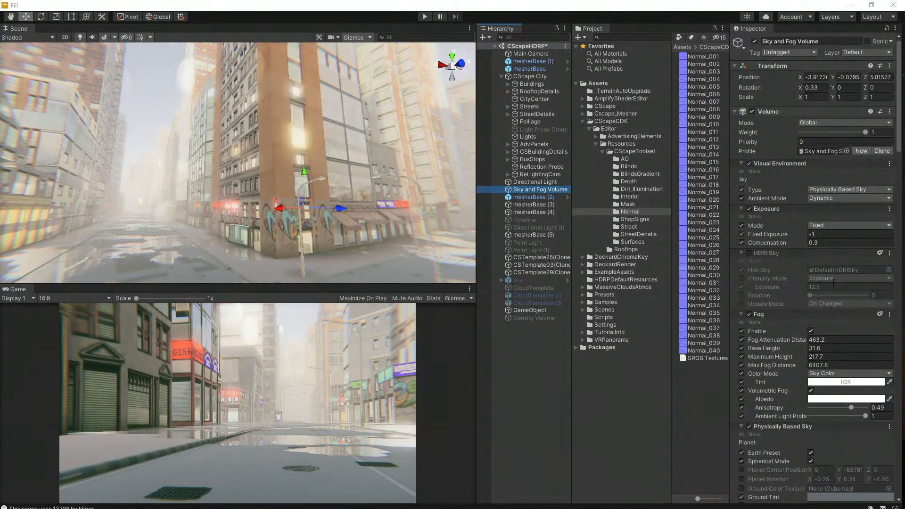
pyautogui.click(798, 235)
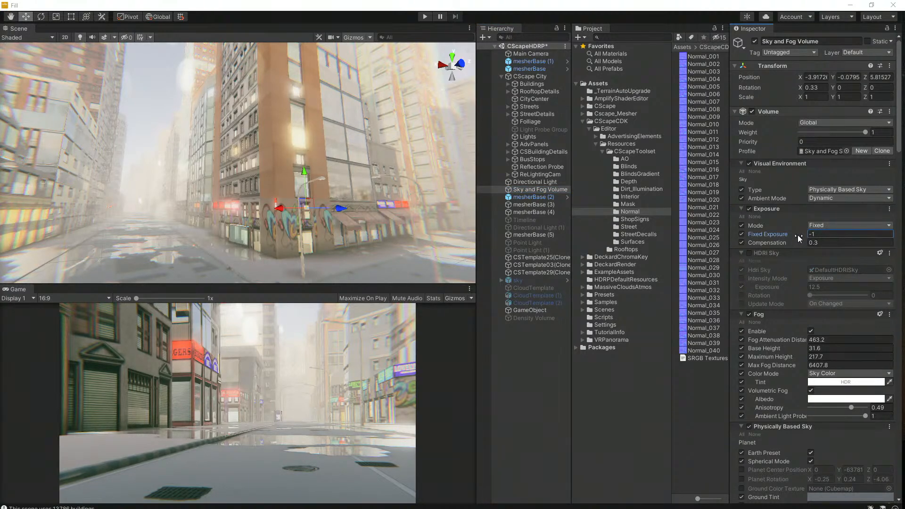
pyautogui.moveTo(798, 236); pyautogui.dragTo(797, 235)
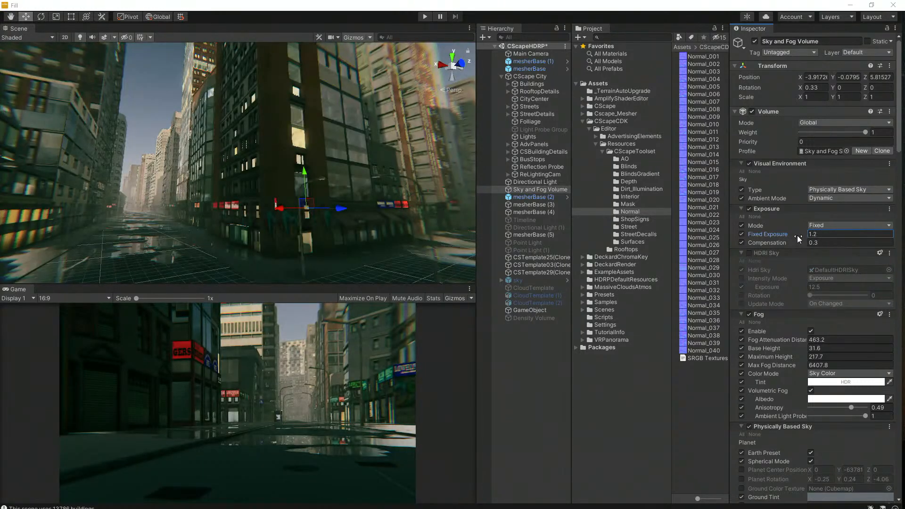
# Step: Examine building facades in daylight from several angles, ending close to windows, blinds and air conditioners
pyautogui.moveTo(267, 160); pyautogui.dragTo(330, 163, button='right')
pyautogui.moveTo(283, 188); pyautogui.dragTo(21, 134, button='middle')
pyautogui.scroll(8, 227, 178)
pyautogui.scroll(-9, 177, 133)
pyautogui.moveTo(260, 174); pyautogui.dragTo(280, 121, button='right')
pyautogui.moveTo(298, 161); pyautogui.dragTo(312, 150, button='middle')
pyautogui.moveTo(312, 150); pyautogui.dragTo(256, 176, button='right')
pyautogui.moveTo(311, 156); pyautogui.dragTo(351, 165, button='middle')
pyautogui.scroll(3, 265, 149)
pyautogui.moveTo(351, 165); pyautogui.dragTo(307, 158, button='right')
pyautogui.scroll(-3, 324, 153)
pyautogui.moveTo(323, 154); pyautogui.dragTo(289, 168, button='middle')
pyautogui.scroll(2, 289, 168)
pyautogui.moveTo(311, 196); pyautogui.dragTo(366, 116, button='right')
pyautogui.moveTo(366, 116); pyautogui.dragTo(336, 162, button='middle')
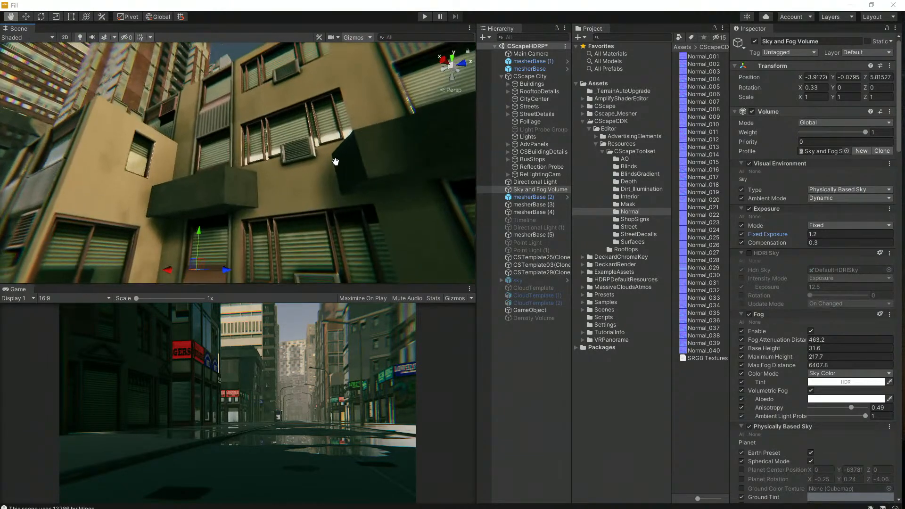
# Step: Select the facade with blinds and air conditioners and set its Mega City 1 material's W2 to 0.542 and Blend to 0.559
pyautogui.moveTo(307, 143); pyautogui.dragTo(405, 170, button='right')
pyautogui.moveTo(120, 113); pyautogui.dragTo(147, 141, button='middle')
pyautogui.moveTo(148, 141); pyautogui.dragTo(267, 187, button='right')
pyautogui.moveTo(197, 186); pyautogui.dragTo(215, 188, button='middle')
pyautogui.scroll(-1, 217, 187)
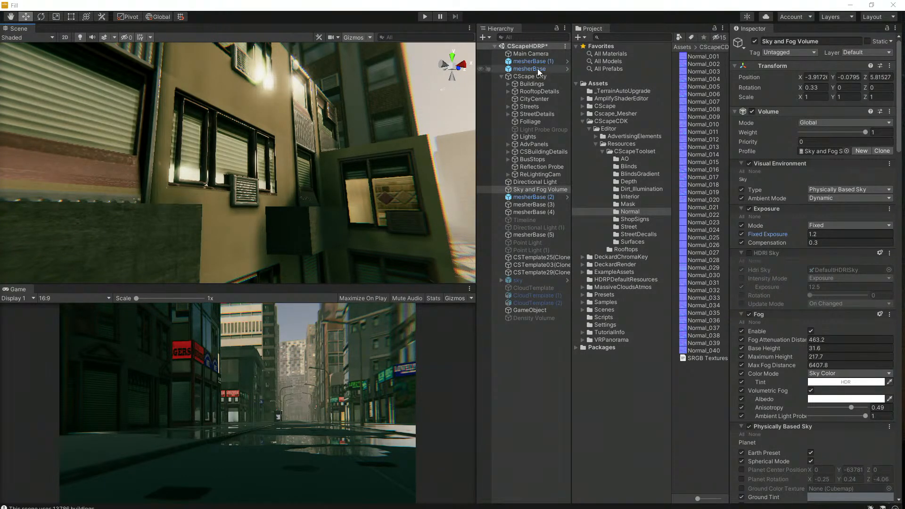
pyautogui.moveTo(287, 177); pyautogui.dragTo(264, 140, button='right')
pyautogui.click(265, 139)
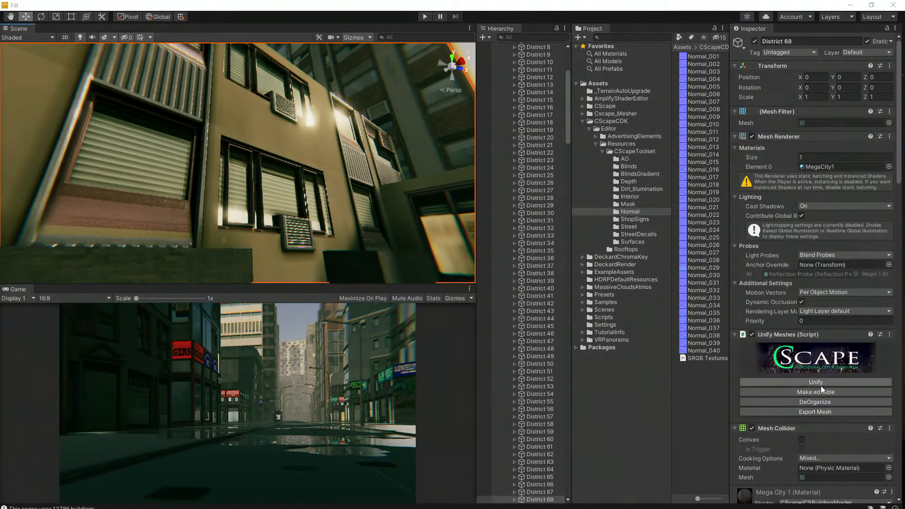
pyautogui.scroll(-6, 821, 387)
pyautogui.moveTo(841, 259)
pyautogui.mouseDown()
pyautogui.moveTo(827, 258)
pyautogui.moveTo(857, 263)
pyautogui.moveTo(835, 260)
pyautogui.mouseUp()
pyautogui.moveTo(801, 287); pyautogui.dragTo(837, 291)
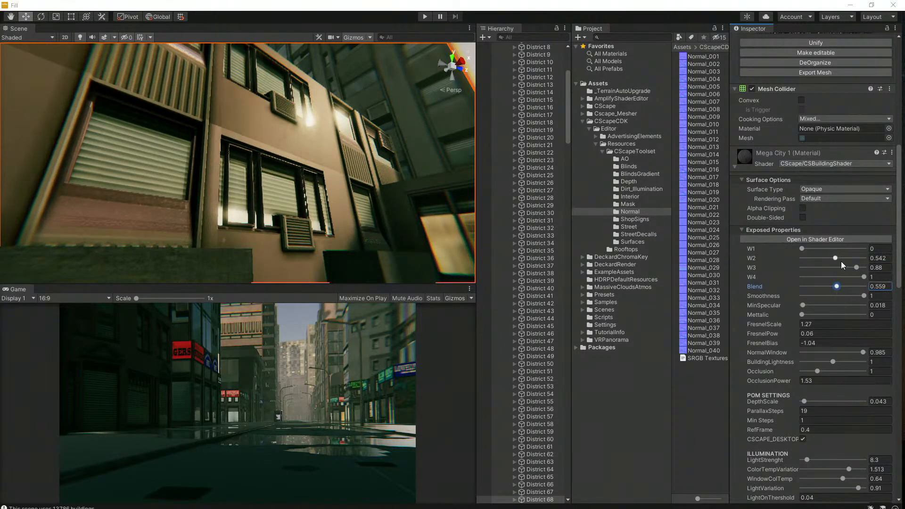
# Step: Adjust the building material to W2 0.436, W3 0.721, W4 0.879 and Blend 0.574, checking the facade from different distances
pyautogui.moveTo(837, 259)
pyautogui.mouseDown()
pyautogui.moveTo(827, 260)
pyautogui.moveTo(845, 269)
pyautogui.mouseUp()
pyautogui.moveTo(856, 268)
pyautogui.mouseDown()
pyautogui.moveTo(866, 268)
pyautogui.moveTo(857, 268)
pyautogui.mouseUp()
pyautogui.moveTo(241, 135); pyautogui.dragTo(229, 191, button='middle')
pyautogui.scroll(-3, 229, 191)
pyautogui.scroll(-3, 229, 191)
pyautogui.keyDown('alt'); pyautogui.moveTo(246, 132); pyautogui.dragTo(262, 261); pyautogui.keyUp('alt')
pyautogui.scroll(2, 337, 180)
pyautogui.keyDown('alt'); pyautogui.moveTo(338, 180); pyautogui.dragTo(472, 193); pyautogui.keyUp('alt')
pyautogui.moveTo(827, 255)
pyautogui.mouseDown()
pyautogui.moveTo(817, 259)
pyautogui.moveTo(861, 269)
pyautogui.moveTo(837, 269)
pyautogui.moveTo(848, 270)
pyautogui.moveTo(838, 285)
pyautogui.moveTo(851, 288)
pyautogui.moveTo(807, 285)
pyautogui.moveTo(838, 289)
pyautogui.mouseUp()
# Step: View the skyline from above the rooftops and make the Game view slightly taller
pyautogui.moveTo(236, 255); pyautogui.dragTo(95, 118, button='right')
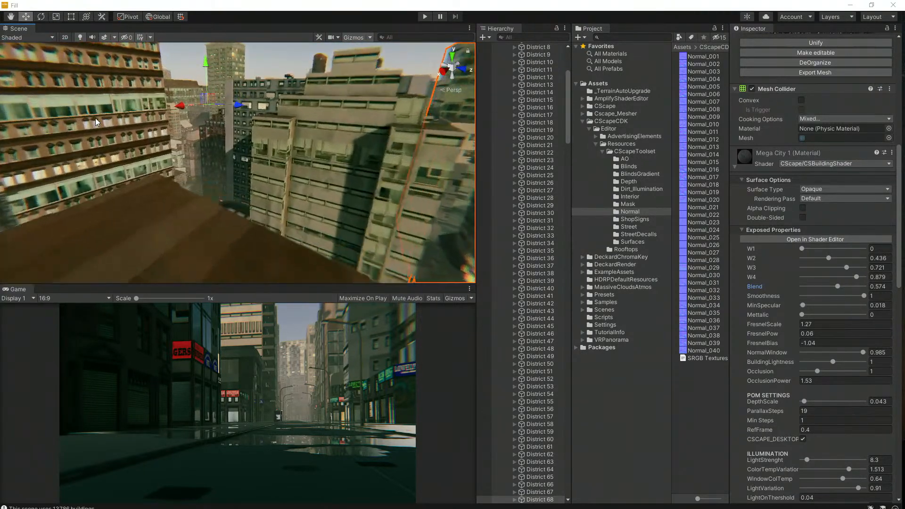
pyautogui.scroll(10, 95, 118)
pyautogui.moveTo(154, 143); pyautogui.dragTo(199, 124, button='right')
pyautogui.scroll(5, 199, 124)
pyautogui.moveTo(209, 124); pyautogui.dragTo(201, 173, button='middle')
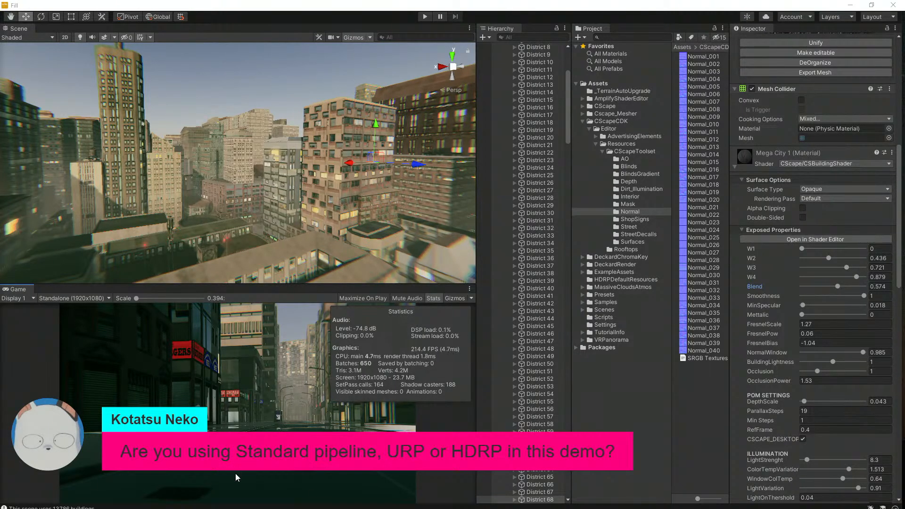
pyautogui.moveTo(240, 285); pyautogui.dragTo(256, 270)
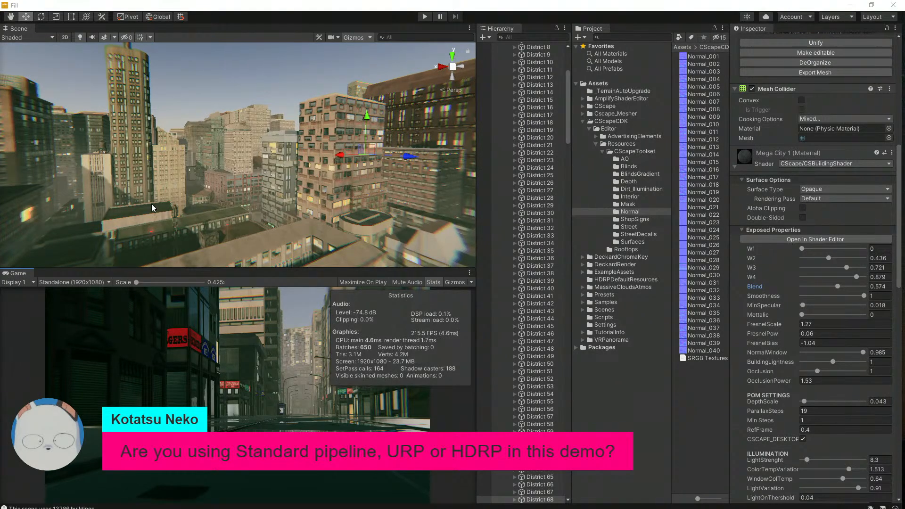
# Step: Examine the nearby brick building's lit windows up close, then the pale corner building and the facades around it
pyautogui.moveTo(194, 137); pyautogui.dragTo(229, 170, button='right')
pyautogui.press('w')
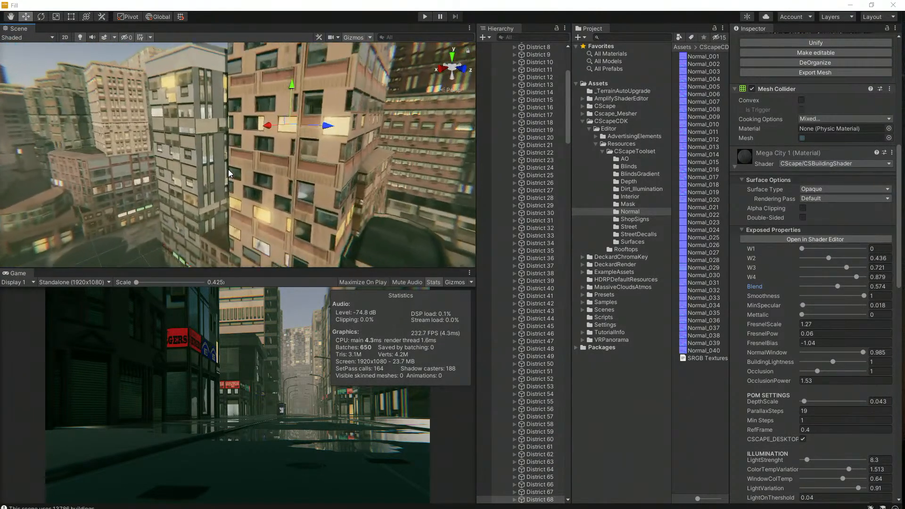
pyautogui.scroll(2, 229, 170)
pyautogui.scroll(7, 228, 177)
pyautogui.moveTo(229, 177); pyautogui.dragTo(254, 214, button='middle')
pyautogui.moveTo(254, 214); pyautogui.dragTo(268, 129, button='right')
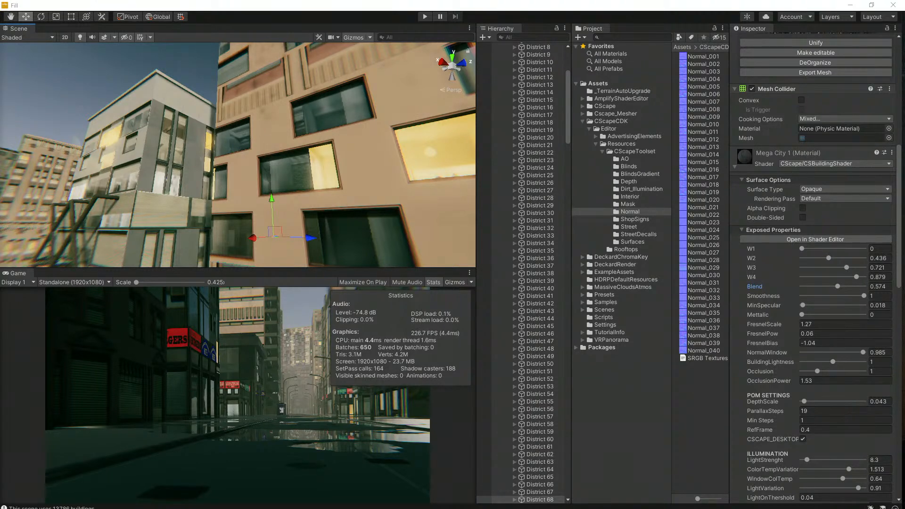
pyautogui.moveTo(339, 155); pyautogui.dragTo(228, 194, button='right')
pyautogui.moveTo(229, 194); pyautogui.dragTo(221, 190, button='middle')
pyautogui.moveTo(273, 184); pyautogui.dragTo(121, 183, button='right')
pyautogui.moveTo(121, 183); pyautogui.dragTo(268, 201, button='middle')
pyautogui.scroll(10, 205, 165)
pyautogui.scroll(5, 266, 178)
pyautogui.moveTo(268, 200); pyautogui.dragTo(363, 180, button='right')
pyautogui.moveTo(252, 208); pyautogui.dragTo(273, 182, button='middle')
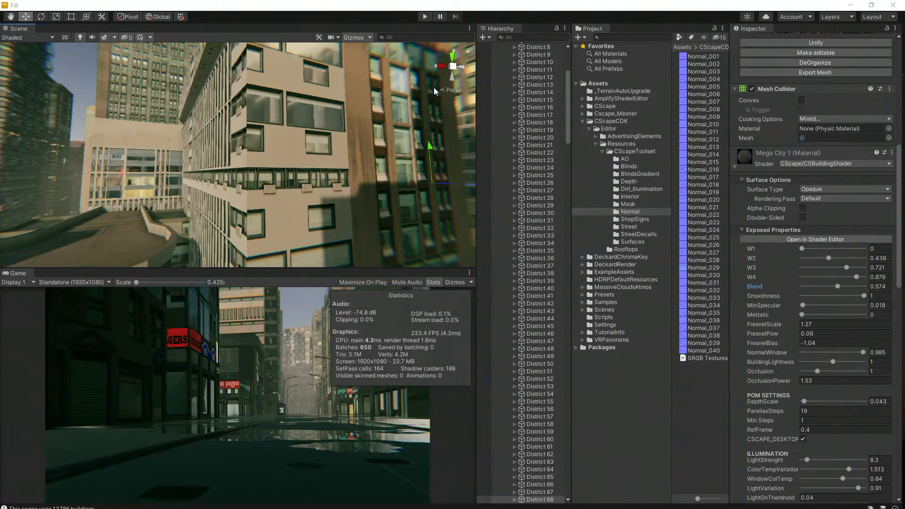
# Step: Collapse the Buildings group and generate a new street layout for CScape City
pyautogui.scroll(2, 561, 95)
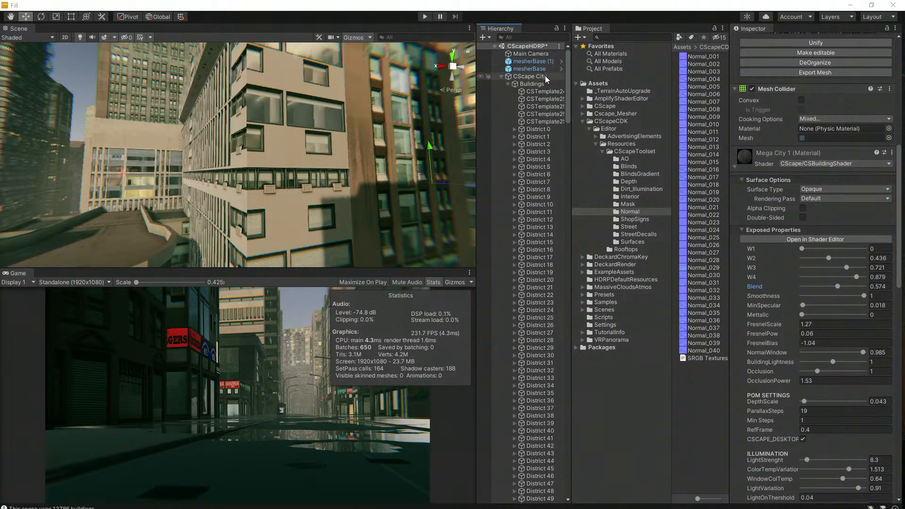
pyautogui.click(530, 76)
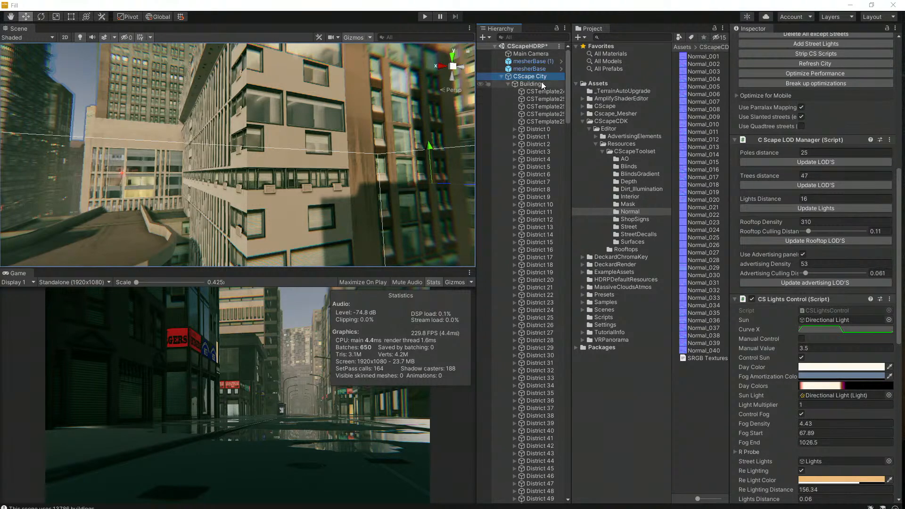
pyautogui.click(541, 84)
pyautogui.click(542, 77)
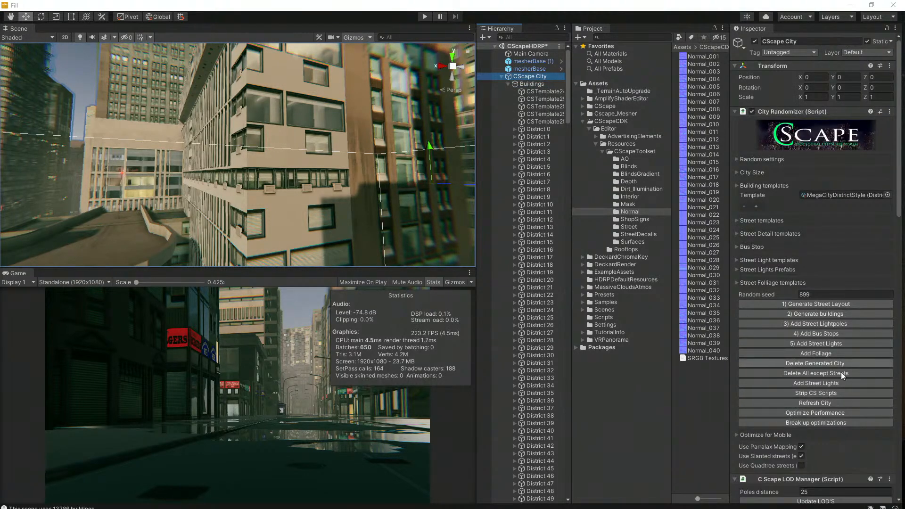
pyautogui.click(522, 83)
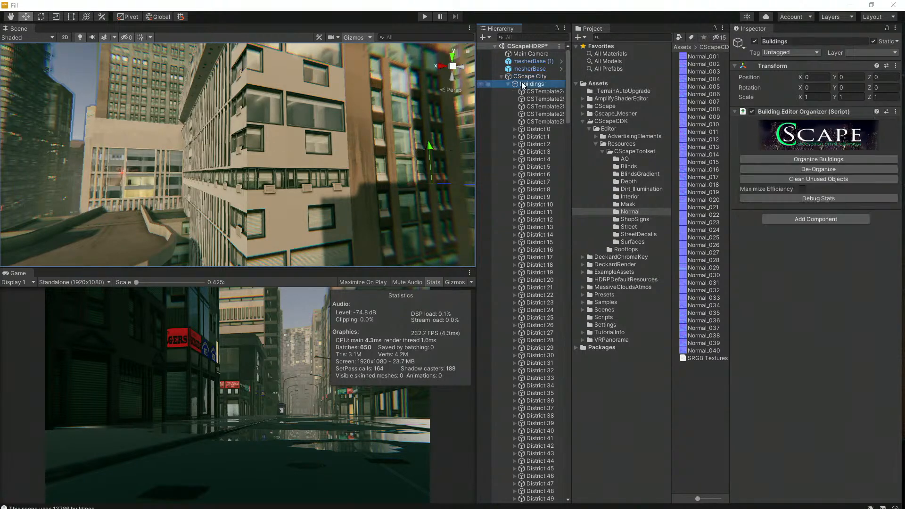
pyautogui.click(509, 84)
pyautogui.click(523, 76)
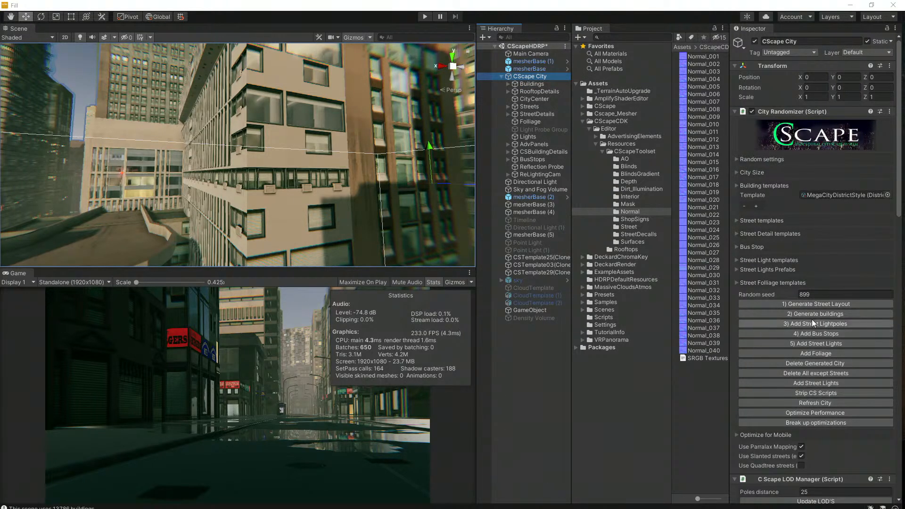
pyautogui.click(828, 304)
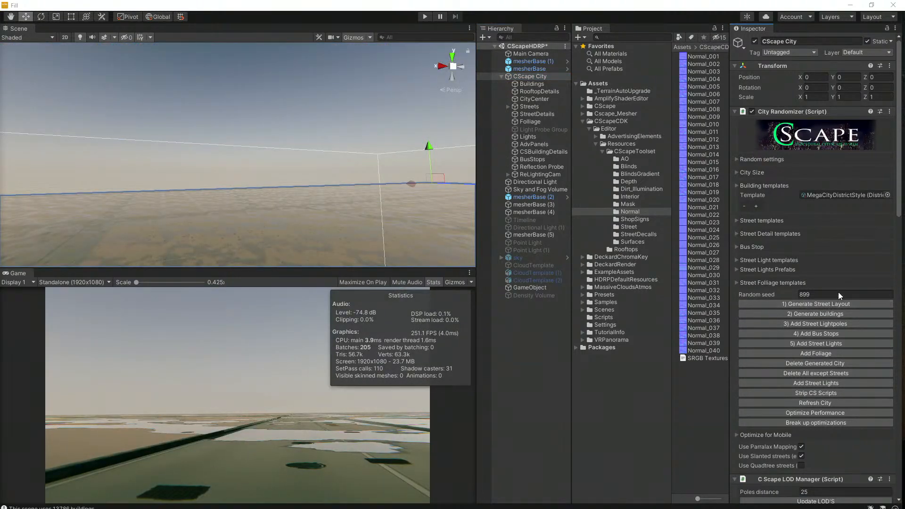
# Step: Examine the empty street layout from ground level and from above
pyautogui.moveTo(216, 131); pyautogui.dragTo(396, 229, button='right')
pyautogui.moveTo(294, 181); pyautogui.dragTo(205, 177, button='right')
pyautogui.scroll(-8, 175, 150)
pyautogui.scroll(-5, 188, 161)
pyautogui.scroll(-2, 205, 177)
pyautogui.scroll(10, 314, 124)
pyautogui.moveTo(315, 135); pyautogui.dragTo(243, 34, button='middle')
pyautogui.moveTo(308, 179); pyautogui.dragTo(276, 172, button='right')
pyautogui.scroll(3, 276, 172)
pyautogui.moveTo(276, 172); pyautogui.dragTo(338, 201, button='middle')
pyautogui.scroll(4, 316, 174)
pyautogui.scroll(-3, 338, 192)
pyautogui.moveTo(338, 200); pyautogui.dragTo(482, 157, button='right')
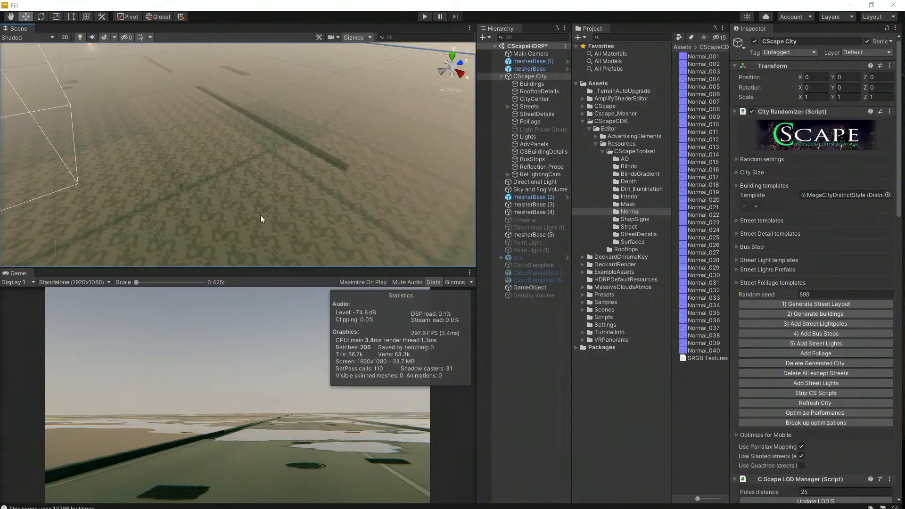
# Step: Select a few street blocks in turn, ending with Street_10_13, and review its Street Modifier settings
pyautogui.click(260, 215)
pyautogui.moveTo(202, 155); pyautogui.dragTo(324, 201, button='right')
pyautogui.moveTo(236, 194); pyautogui.dragTo(202, 168, button='right')
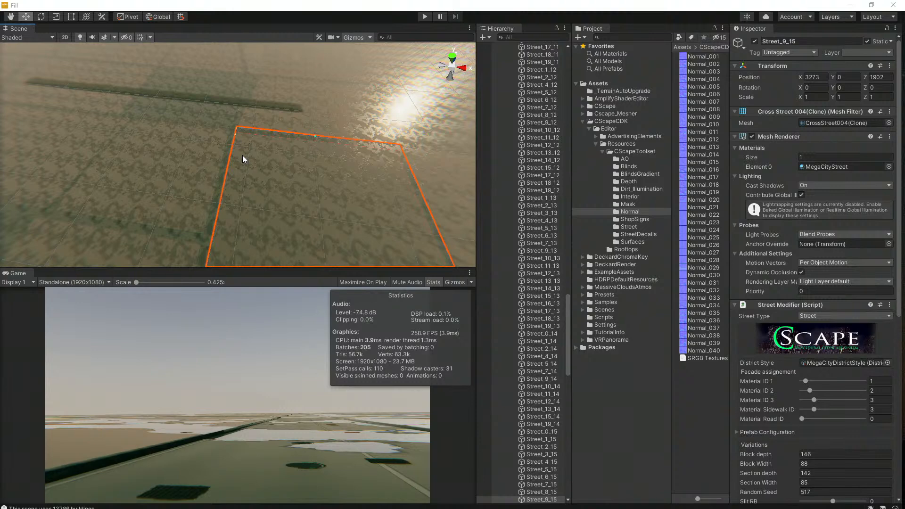
pyautogui.click(142, 167)
pyautogui.moveTo(126, 174); pyautogui.dragTo(176, 170, button='middle')
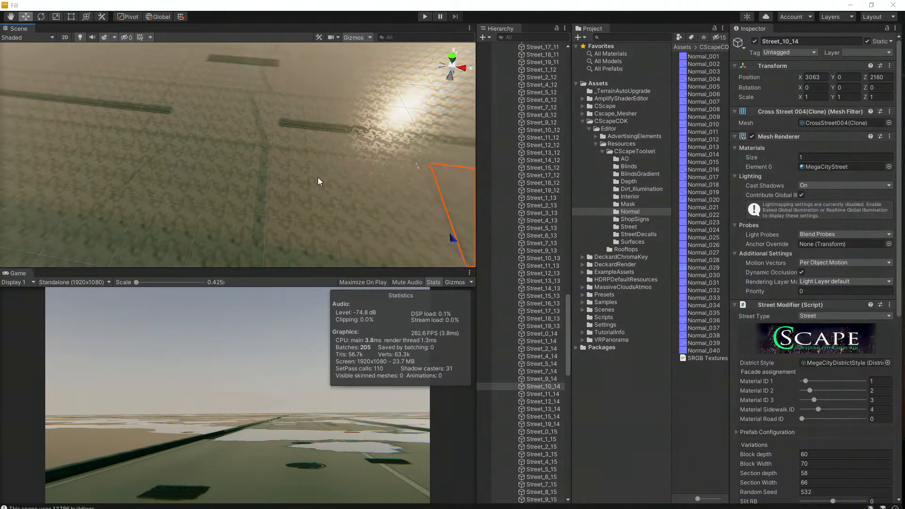
pyautogui.click(319, 182)
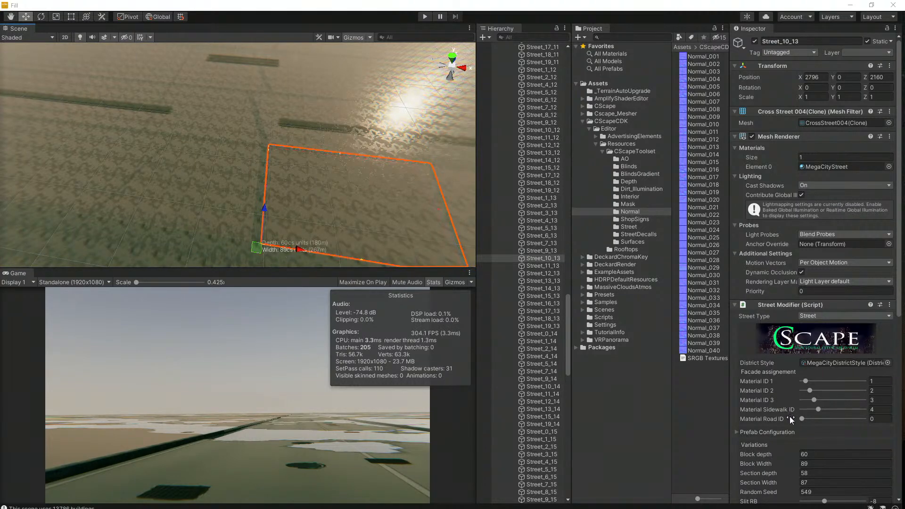
pyautogui.scroll(-10, 790, 417)
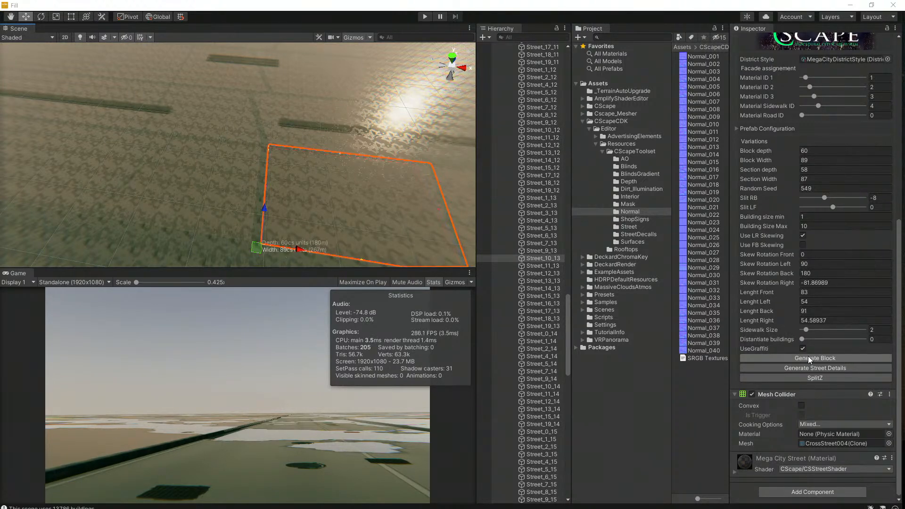
# Step: Enlarge the Scene view and generate the buildings of block Street_10_13
pyautogui.moveTo(324, 214); pyautogui.dragTo(464, 171, button='right')
pyautogui.moveTo(206, 172); pyautogui.dragTo(291, 170, button='middle')
pyautogui.moveTo(242, 166); pyautogui.dragTo(318, 170, button='right')
pyautogui.scroll(5, 247, 159)
pyautogui.moveTo(247, 160); pyautogui.dragTo(219, 244, button='right')
pyautogui.moveTo(221, 267); pyautogui.dragTo(221, 358)
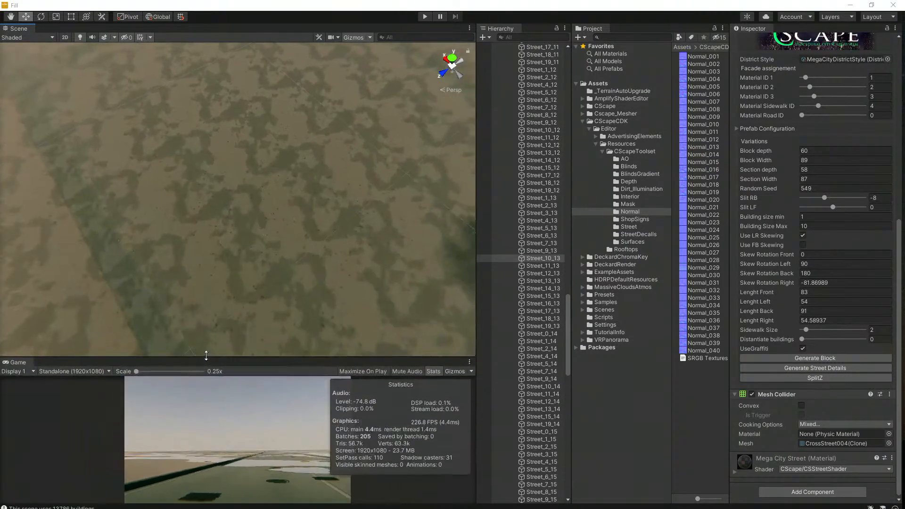
pyautogui.moveTo(269, 155); pyautogui.dragTo(259, 105, button='right')
pyautogui.moveTo(259, 105); pyautogui.dragTo(250, 166, button='middle')
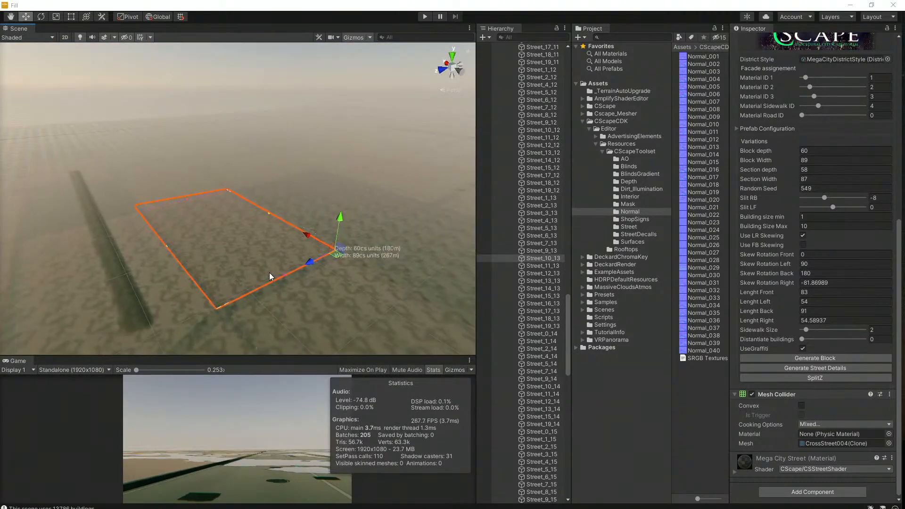
pyautogui.click(802, 358)
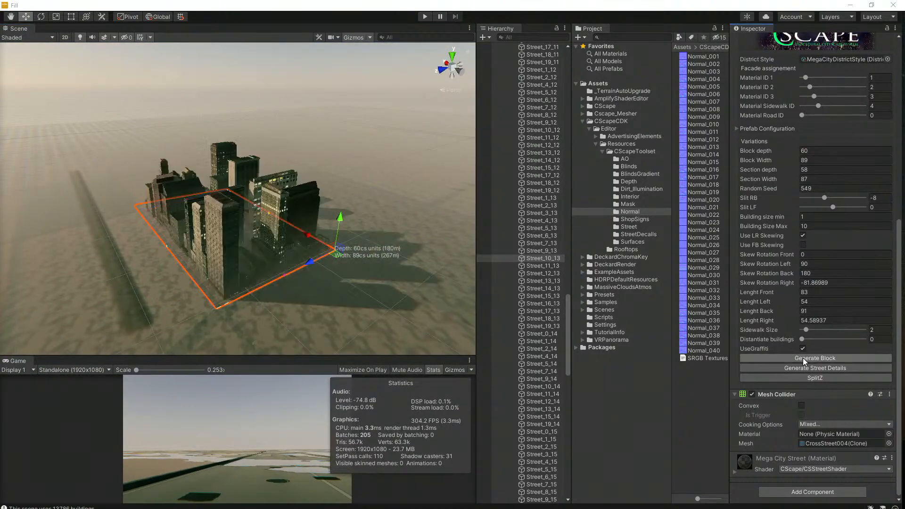
# Step: Generate buildings on the adjacent block Street_10_12 and on the empty block beyond it
pyautogui.moveTo(152, 257); pyautogui.dragTo(224, 299, button='right')
pyautogui.click(286, 247)
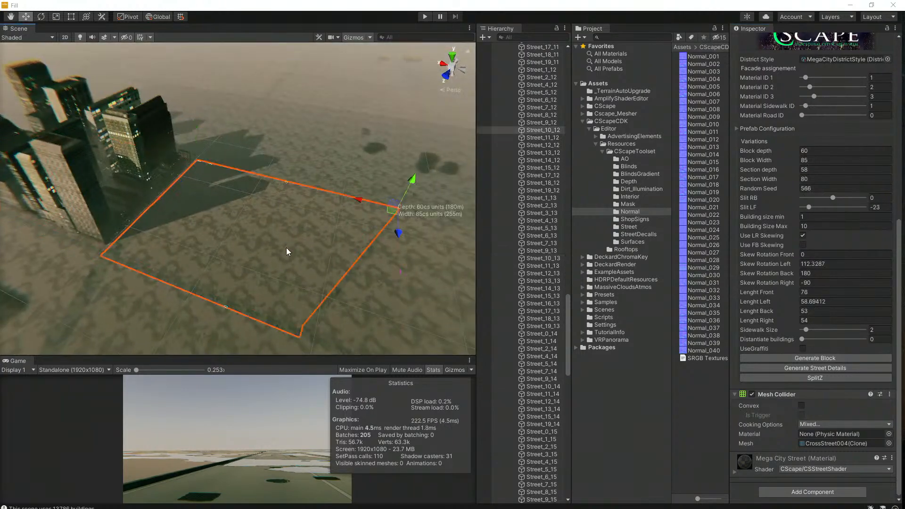
pyautogui.click(827, 359)
pyautogui.moveTo(207, 206); pyautogui.dragTo(273, 219, button='right')
pyautogui.click(818, 359)
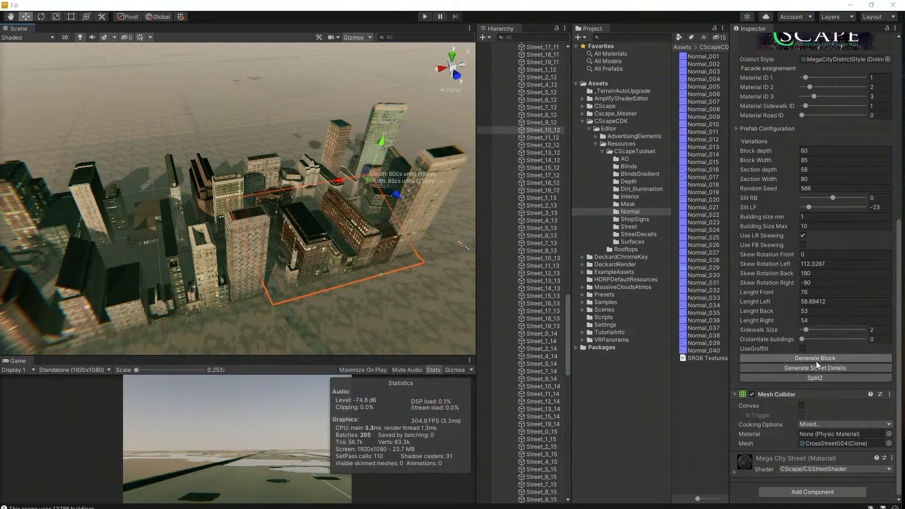
pyautogui.moveTo(429, 220); pyautogui.dragTo(388, 220, button='middle')
pyautogui.click(336, 207)
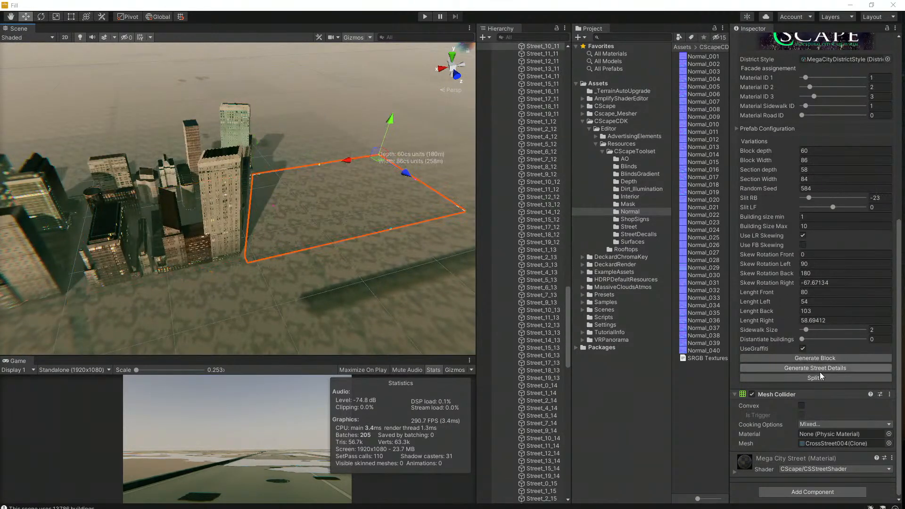
pyautogui.click(827, 358)
# Step: Generate buildings on blocks Street_11_11 and Street_11_13 beside the built-up row
pyautogui.moveTo(304, 222); pyautogui.dragTo(366, 152, button='right')
pyautogui.click(366, 151)
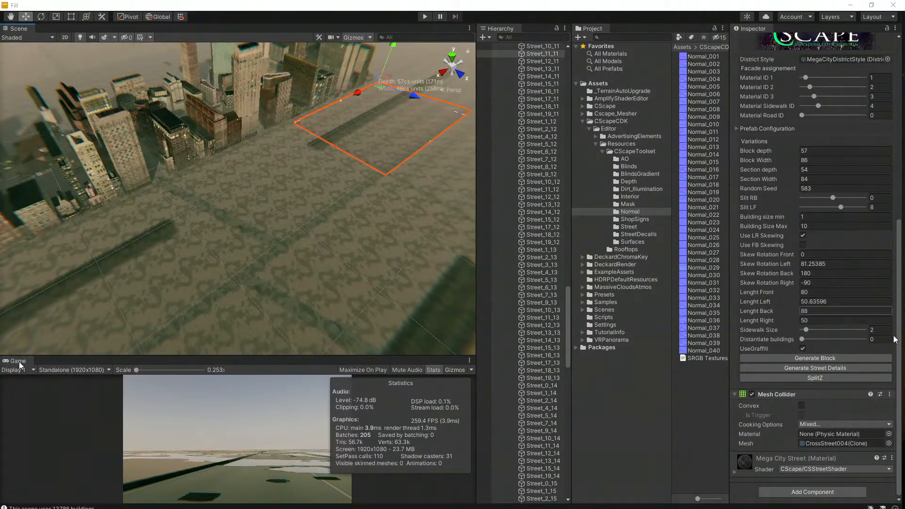
pyautogui.click(815, 358)
pyautogui.scroll(3, 267, 219)
pyautogui.click(247, 227)
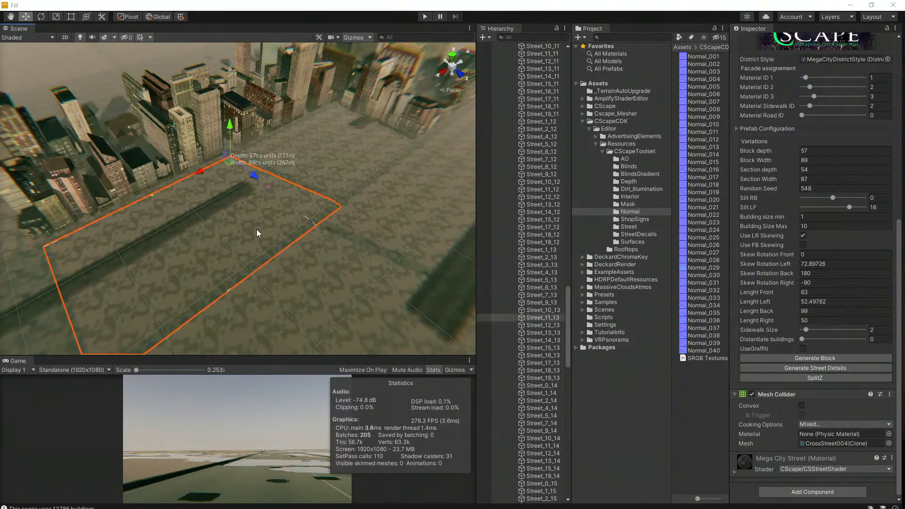
pyautogui.click(809, 357)
# Step: Compare the generated blocks with the full street grid, then frame the whole CScape City object
pyautogui.scroll(-5, 249, 220)
pyautogui.moveTo(250, 220); pyautogui.dragTo(276, 201, button='middle')
pyautogui.scroll(-12, 276, 201)
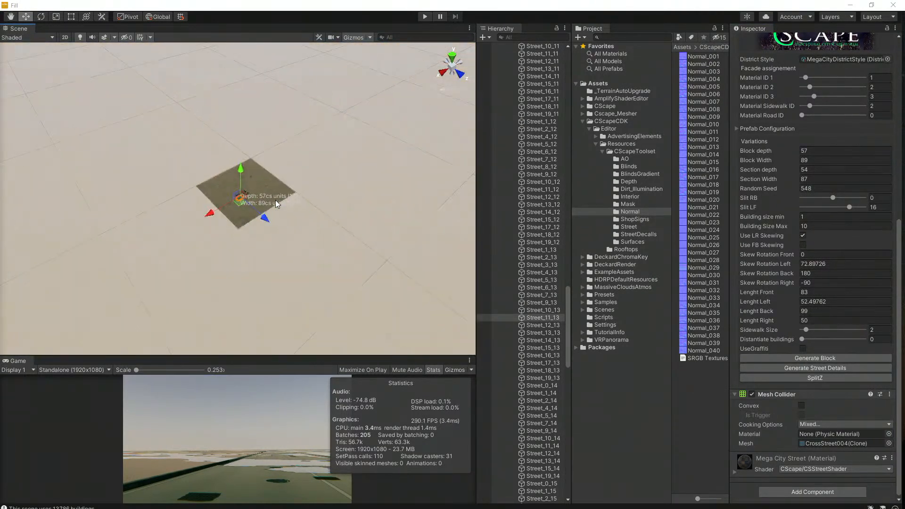
pyautogui.scroll(10, 267, 178)
pyautogui.moveTo(269, 103); pyautogui.dragTo(251, 180, button='middle')
pyautogui.scroll(4, 251, 180)
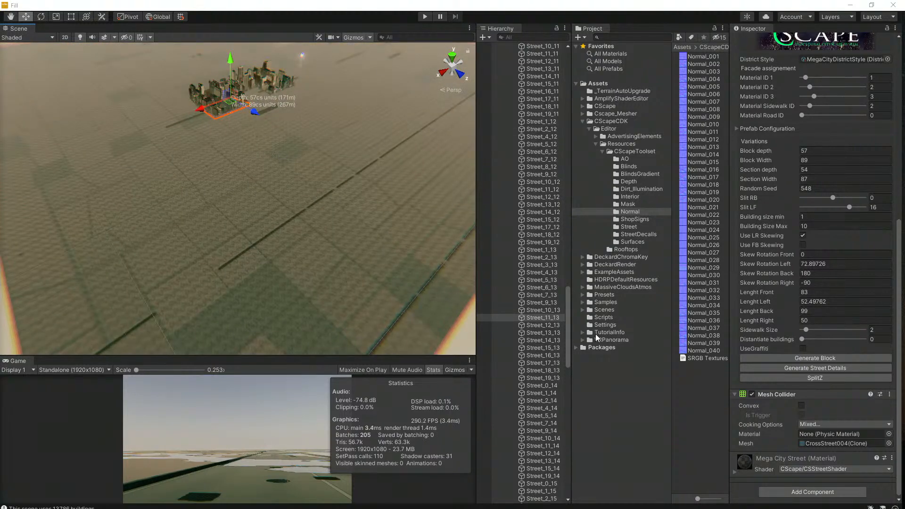
pyautogui.moveTo(568, 325); pyautogui.dragTo(568, 90)
pyautogui.click(534, 77)
pyautogui.doubleClick(534, 78)
pyautogui.moveTo(170, 211); pyautogui.dragTo(79, 247, button='right')
pyautogui.moveTo(79, 246); pyautogui.dragTo(267, 49, button='middle')
pyautogui.scroll(-8, 266, 49)
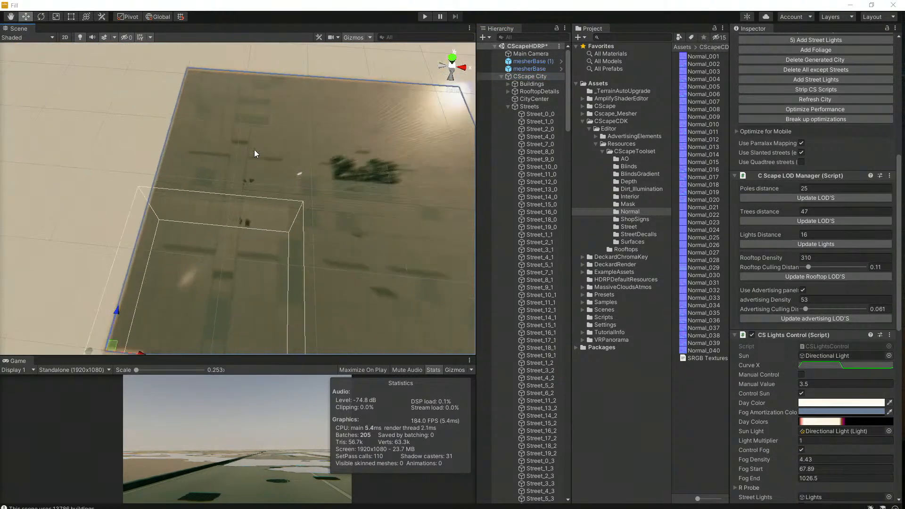
# Step: Generate buildings on block Street_0_3 at the edge of the street grid
pyautogui.moveTo(220, 250); pyautogui.dragTo(283, 111, button='middle')
pyautogui.scroll(10, 261, 190)
pyautogui.moveTo(249, 206); pyautogui.dragTo(281, 78, button='right')
pyautogui.scroll(-6, 281, 80)
pyautogui.moveTo(284, 108)
pyautogui.mouseDown(button='middle')
pyautogui.moveTo(289, 143)
pyautogui.moveTo(281, 115)
pyautogui.mouseUp(button='middle')
pyautogui.moveTo(283, 115); pyautogui.dragTo(384, 224, button='right')
pyautogui.click(276, 205)
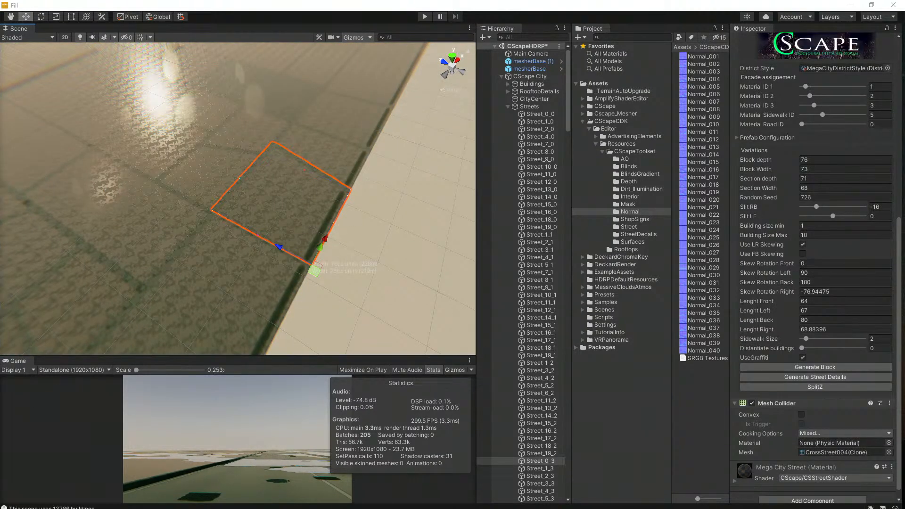
pyautogui.click(829, 366)
# Step: Generate buildings on the long corner block Street_0_0 and view the resulting blocks from the side
pyautogui.click(302, 304)
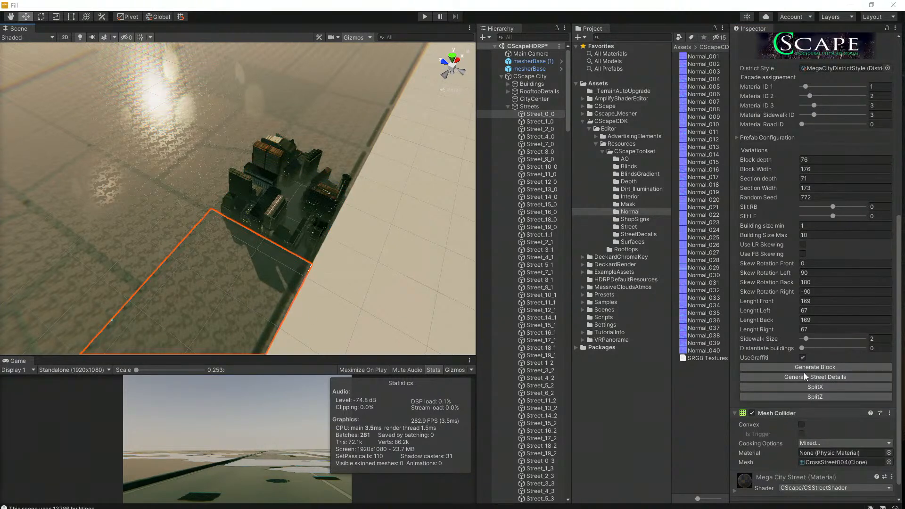
pyautogui.click(819, 368)
pyautogui.moveTo(137, 264); pyautogui.dragTo(245, 257, button='right')
pyautogui.moveTo(165, 255); pyautogui.dragTo(247, 246, button='middle')
pyautogui.moveTo(246, 246); pyautogui.dragTo(369, 215, button='right')
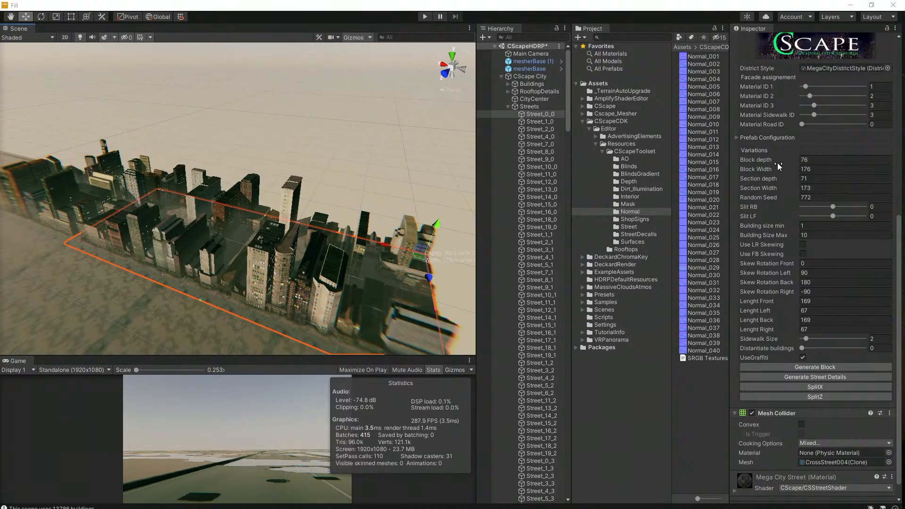
pyautogui.moveTo(222, 284); pyautogui.dragTo(301, 282, button='right')
pyautogui.moveTo(181, 282); pyautogui.dragTo(238, 296, button='middle')
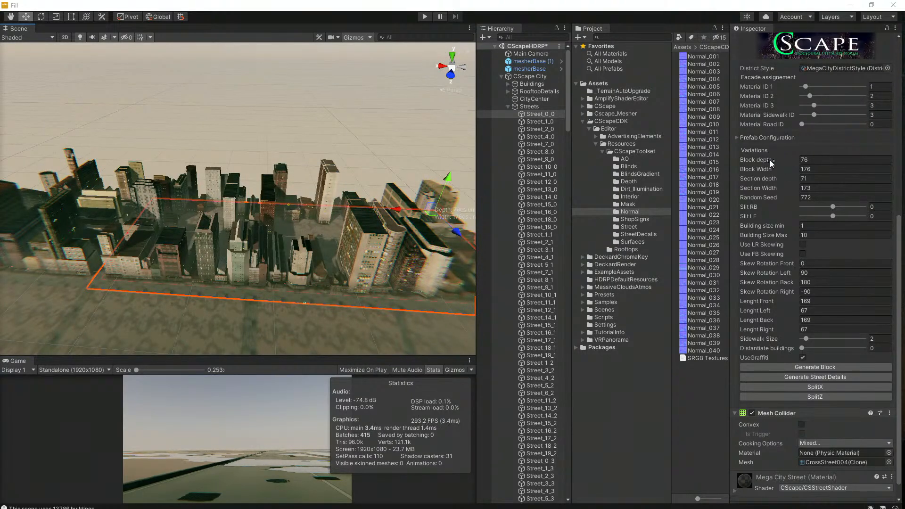
# Step: Set the sidewalk size of block Street_0_0 to 3, regenerate its buildings and view the block's corner up close
pyautogui.scroll(3, 798, 179)
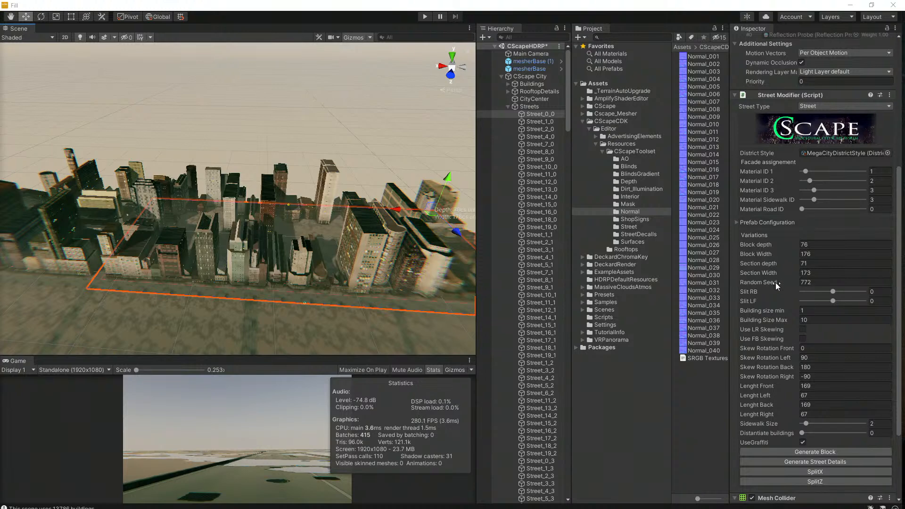
pyautogui.scroll(-3, 779, 281)
pyautogui.scroll(3, 779, 282)
pyautogui.scroll(-3, 779, 281)
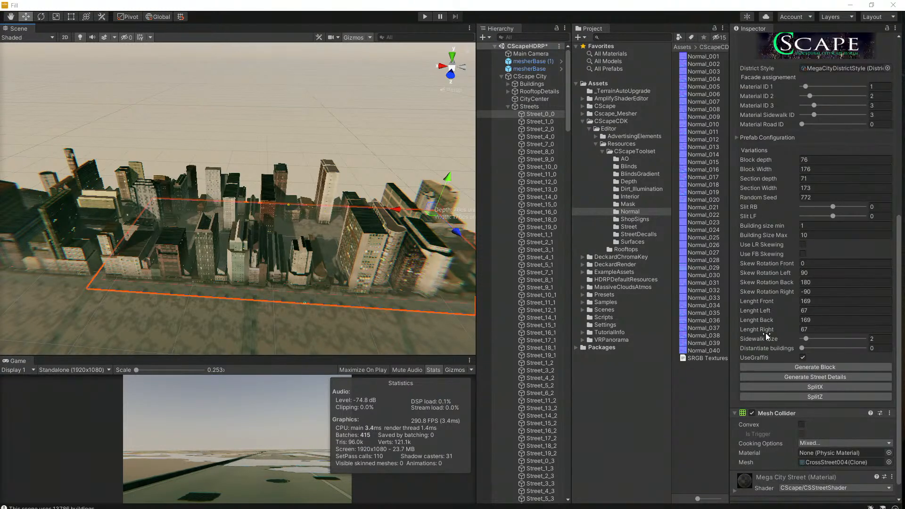
pyautogui.moveTo(807, 338); pyautogui.dragTo(811, 339)
pyautogui.click(811, 367)
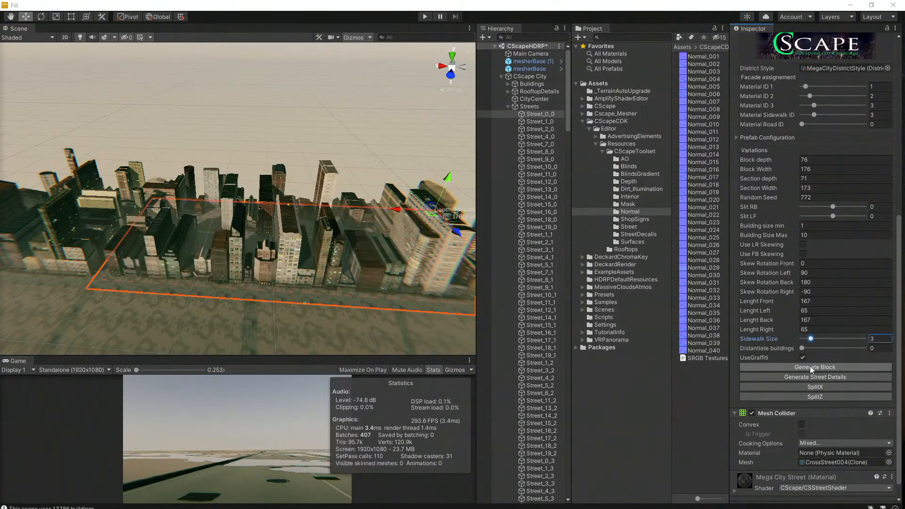
pyautogui.moveTo(107, 229); pyautogui.dragTo(149, 249, button='middle')
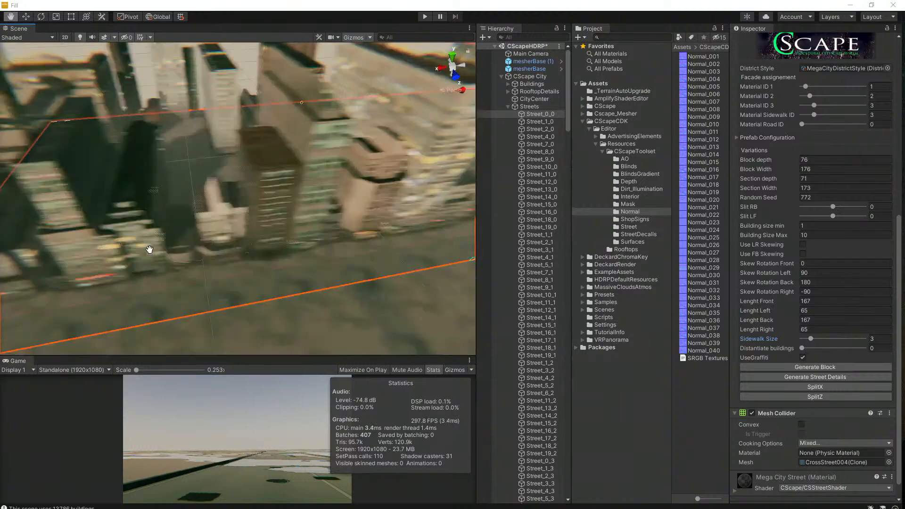
pyautogui.keyDown('alt'); pyautogui.moveTo(150, 250); pyautogui.dragTo(211, 273); pyautogui.keyUp('alt')
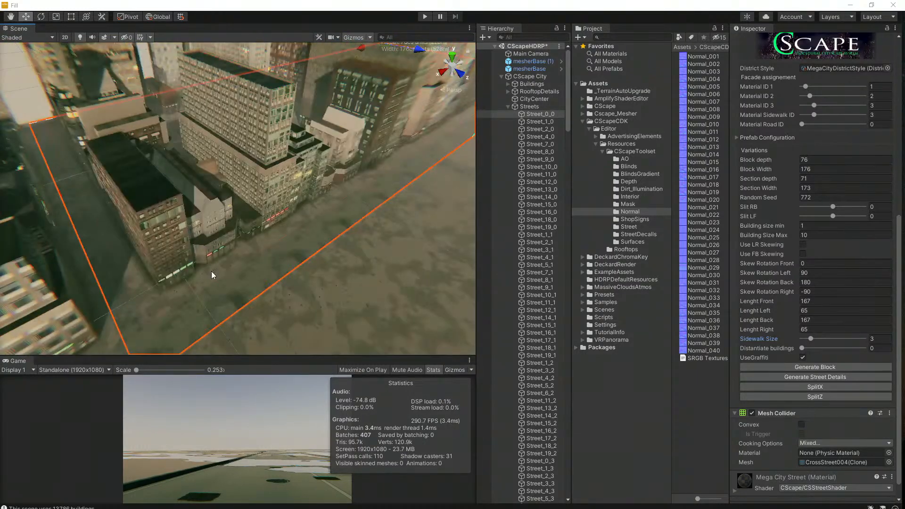
pyautogui.moveTo(221, 265); pyautogui.dragTo(220, 278, button='middle')
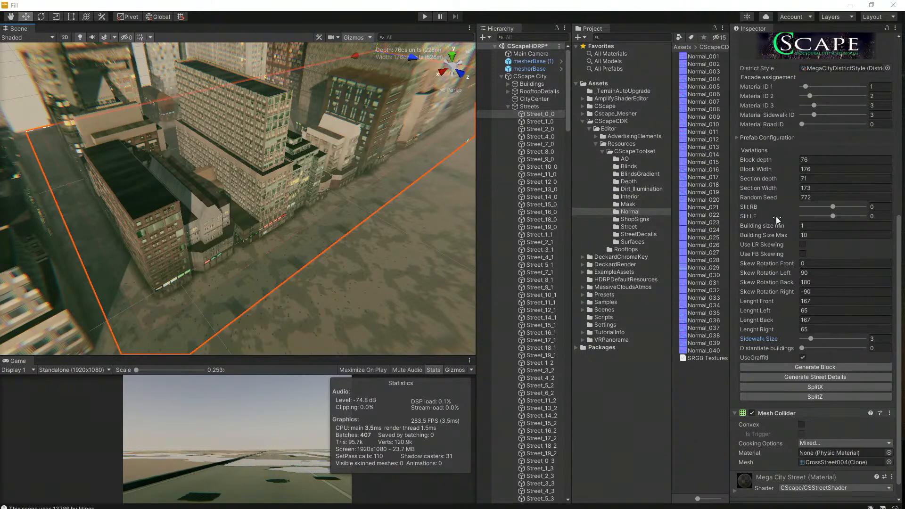
# Step: Set Street_0_0's building size range to a minimum of 4 and a maximum of 11, and regenerate the block
pyautogui.scroll(3, 799, 128)
pyautogui.click(802, 208)
pyautogui.moveTo(804, 211)
pyautogui.mouseDown()
pyautogui.moveTo(813, 212)
pyautogui.moveTo(789, 208)
pyautogui.mouseUp()
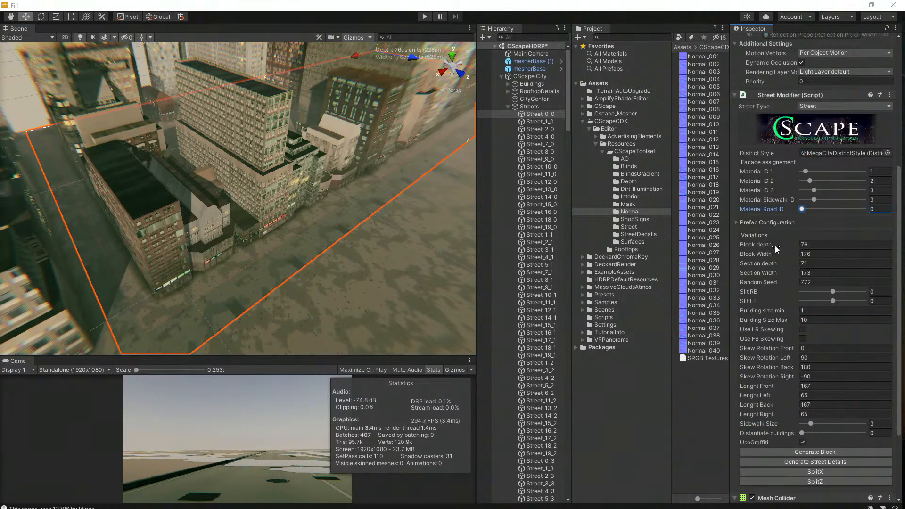
pyautogui.click(770, 310)
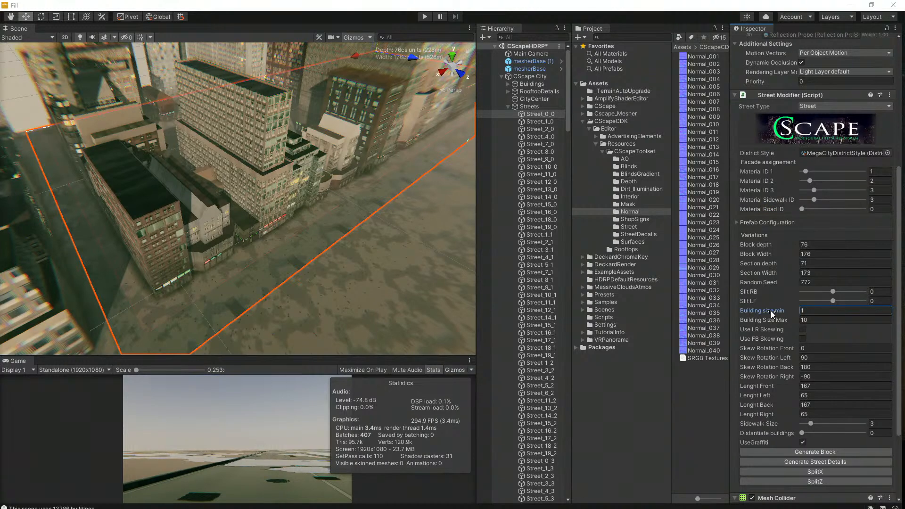
pyautogui.click(771, 320)
pyautogui.write('9')
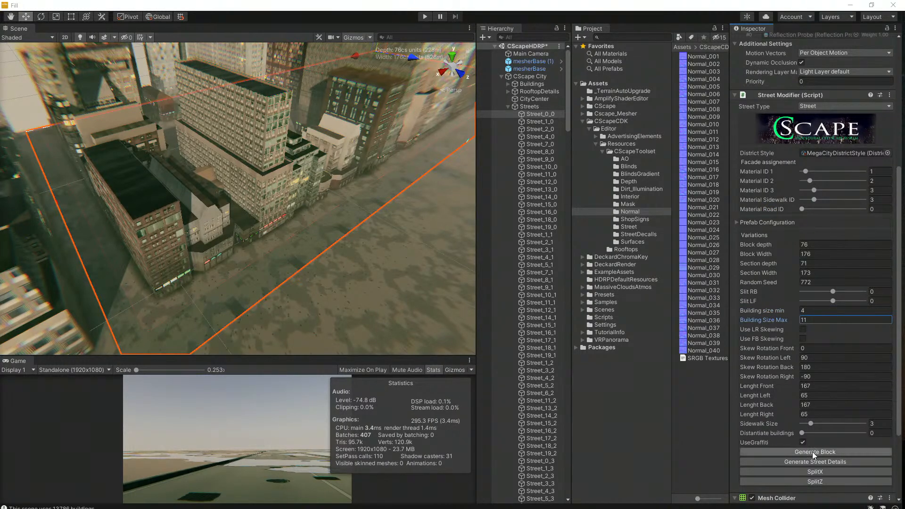
pyautogui.click(813, 452)
pyautogui.moveTo(309, 251); pyautogui.dragTo(314, 198, button='right')
# Step: Set Street_0_0's minimum building size to 12 and regenerate the block to compare the larger buildings
pyautogui.click(764, 310)
pyautogui.write('12')
pyautogui.click(796, 451)
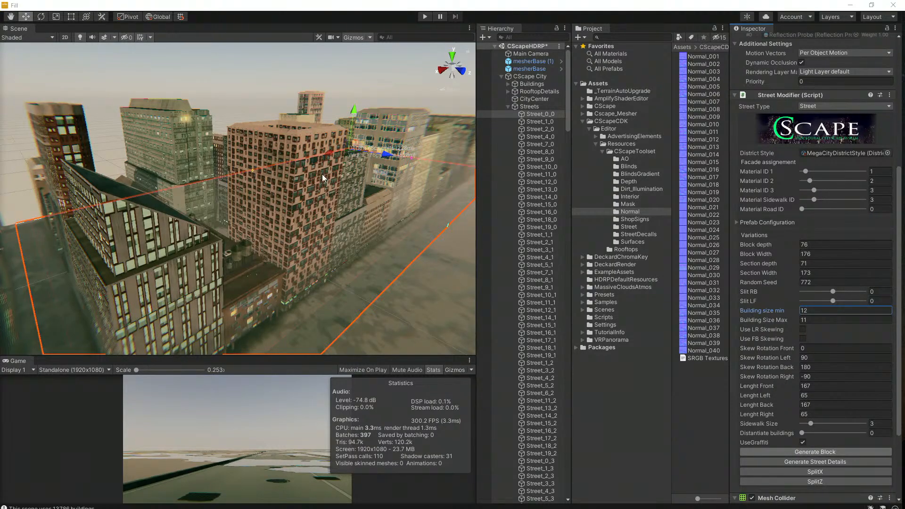
pyautogui.moveTo(336, 164); pyautogui.dragTo(290, 234, button='right')
pyautogui.moveTo(391, 144); pyautogui.dragTo(339, 193, button='middle')
pyautogui.moveTo(339, 192); pyautogui.dragTo(338, 182, button='right')
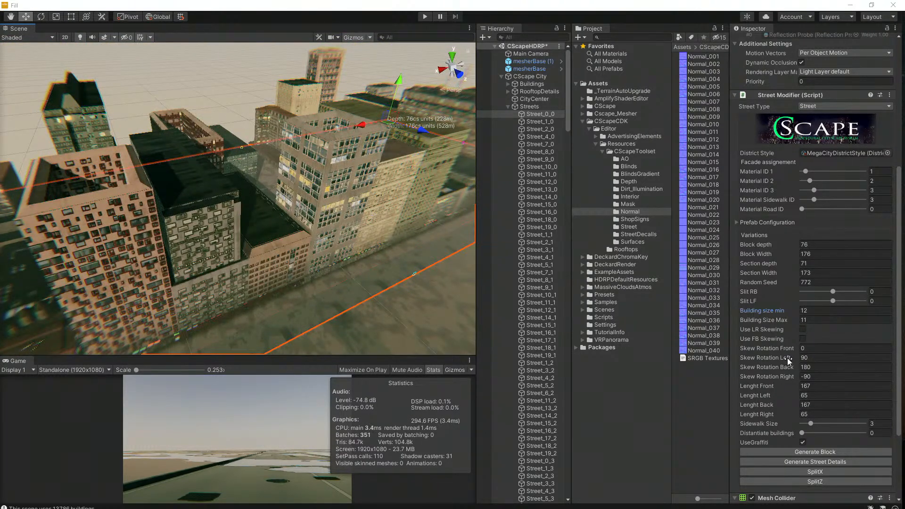
pyautogui.click(785, 310)
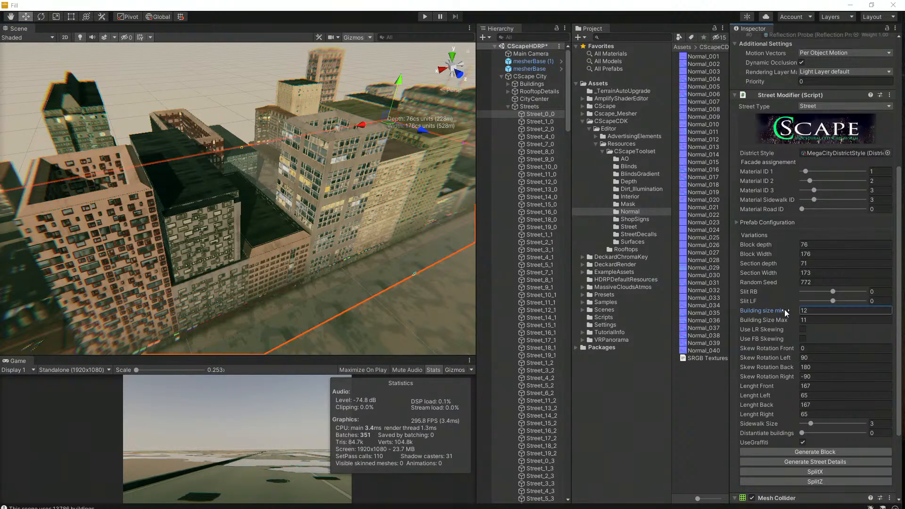
pyautogui.click(804, 451)
# Step: Generate buildings on the empty block Street_1_2 and view its corner from street level
pyautogui.moveTo(176, 145); pyautogui.dragTo(222, 163, button='right')
pyautogui.scroll(-10, 222, 163)
pyautogui.scroll(8, 221, 163)
pyautogui.scroll(-3, 239, 175)
pyautogui.click(263, 202)
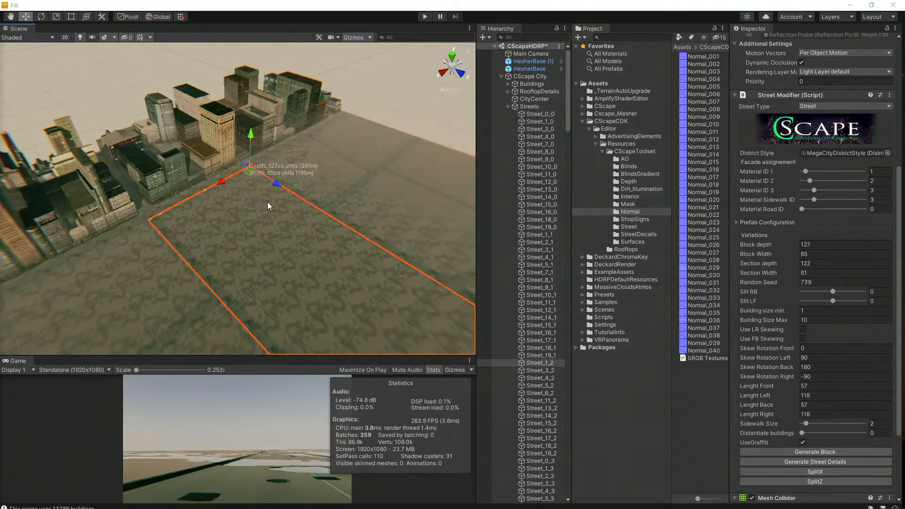
pyautogui.click(806, 452)
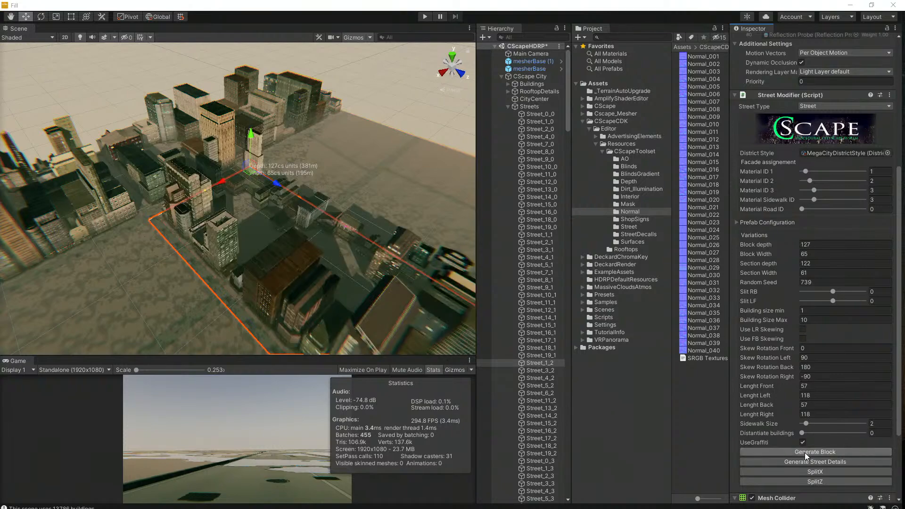
pyautogui.moveTo(223, 243); pyautogui.dragTo(389, 227, button='right')
pyautogui.moveTo(260, 254); pyautogui.dragTo(275, 229, button='right')
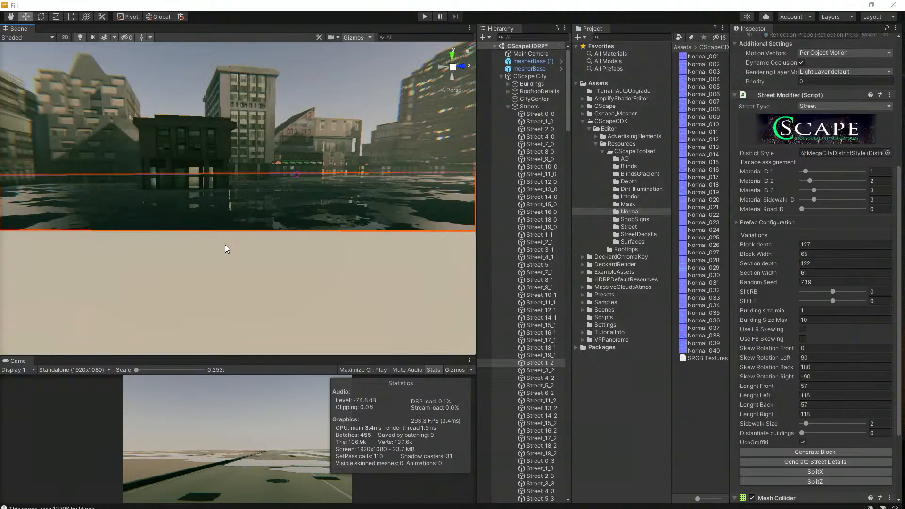
pyautogui.moveTo(225, 246); pyautogui.dragTo(256, 248, button='right')
pyautogui.moveTo(232, 194)
pyautogui.mouseDown(button='middle')
pyautogui.moveTo(227, 208)
pyautogui.moveTo(229, 200)
pyautogui.mouseUp(button='middle')
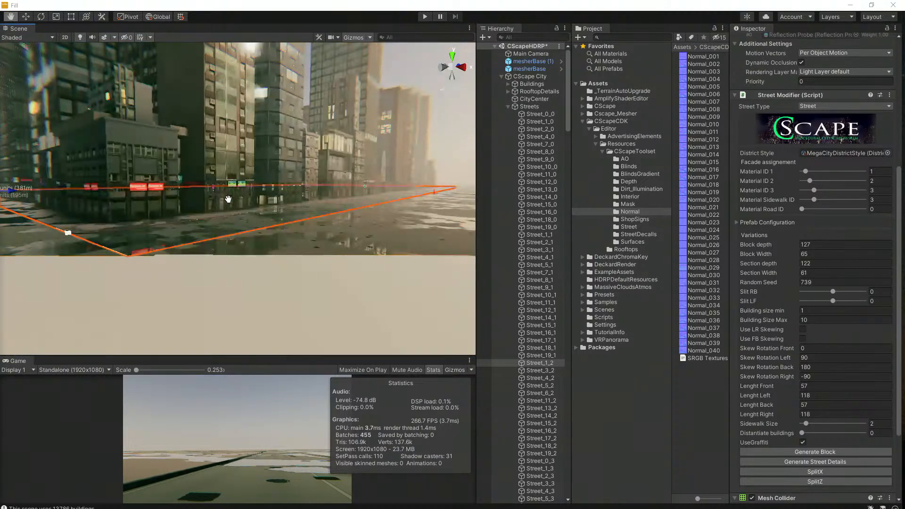
pyautogui.moveTo(296, 267); pyautogui.dragTo(299, 262, button='middle')
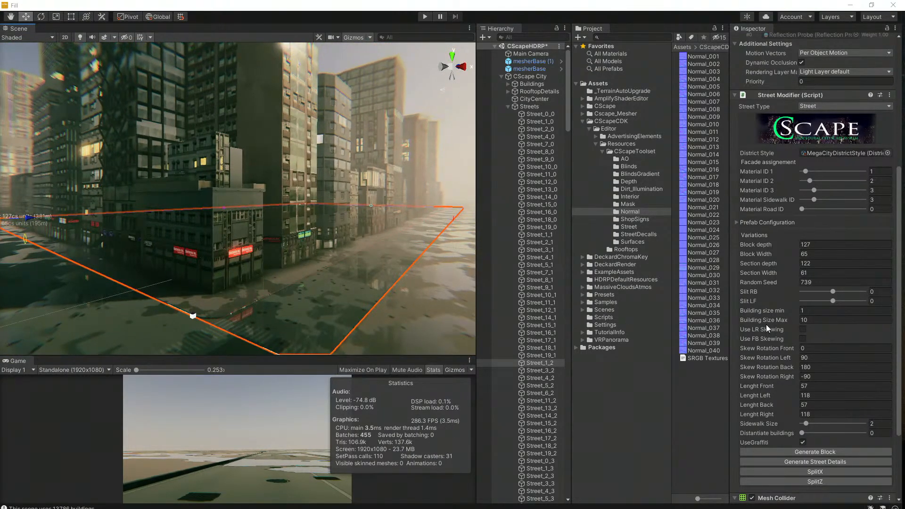
# Step: Turn off graffiti for Street_1_2, regenerate its buildings and inspect the facades along the street
pyautogui.click(816, 451)
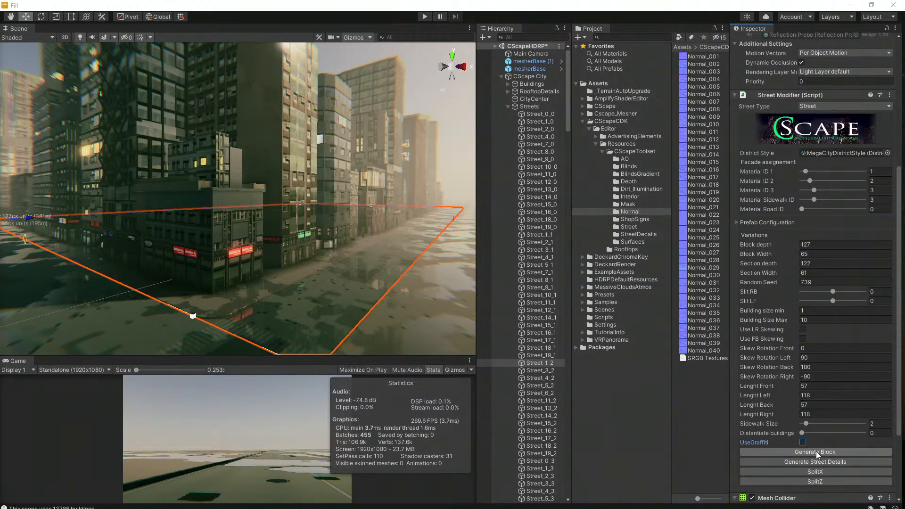
pyautogui.moveTo(365, 270); pyautogui.dragTo(366, 274, button='middle')
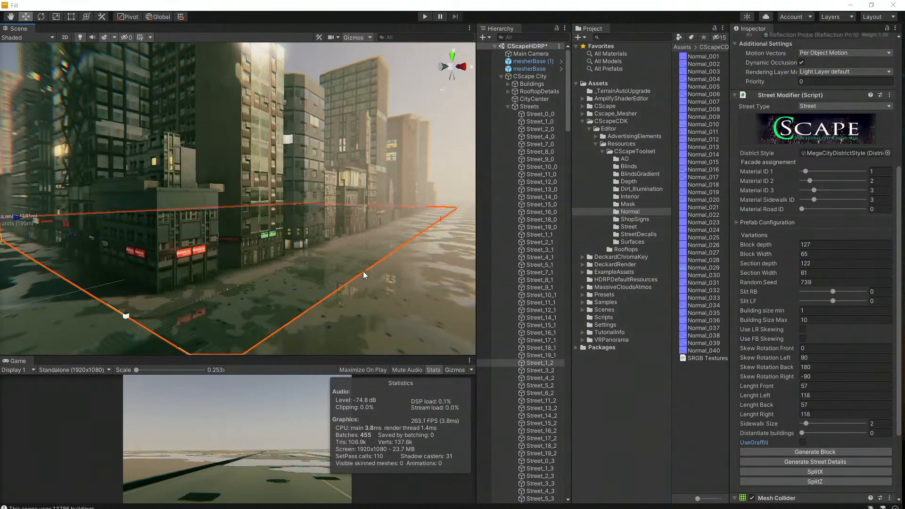
pyautogui.press('alt')
pyautogui.keyDown('alt'); pyautogui.moveTo(337, 268); pyautogui.dragTo(346, 258); pyautogui.keyUp('alt')
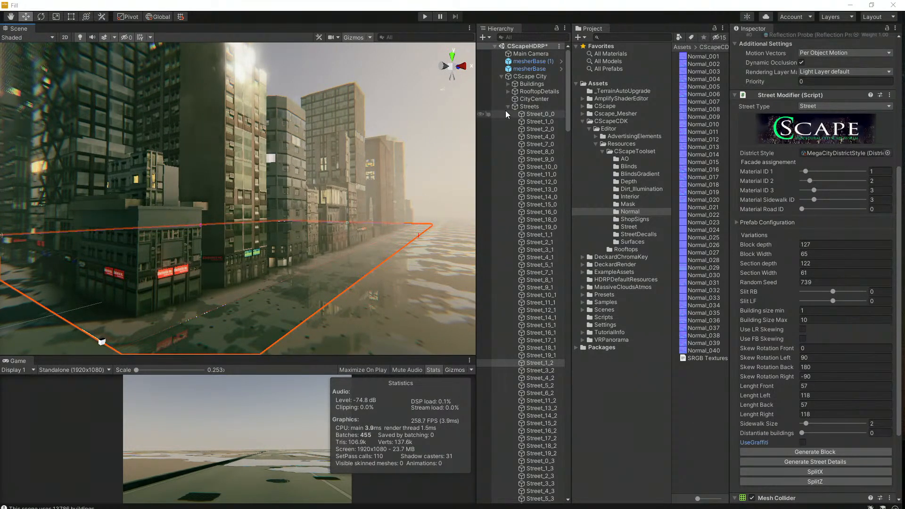
pyautogui.moveTo(266, 278); pyautogui.dragTo(263, 277, button='middle')
pyautogui.scroll(2, 263, 278)
pyautogui.keyDown('alt'); pyautogui.moveTo(262, 277); pyautogui.dragTo(110, 264); pyautogui.keyUp('alt')
pyautogui.moveTo(213, 276); pyautogui.dragTo(213, 275, button='middle')
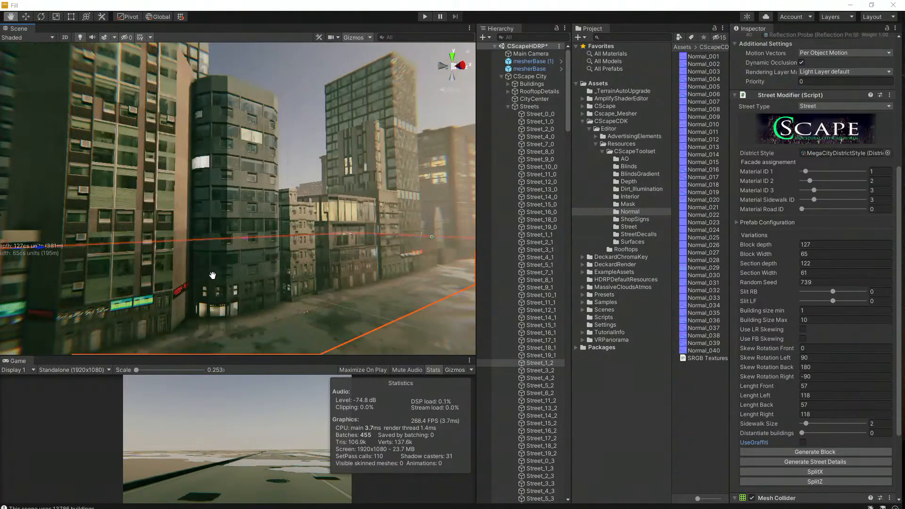
pyautogui.moveTo(415, 289); pyautogui.dragTo(316, 301, button='right')
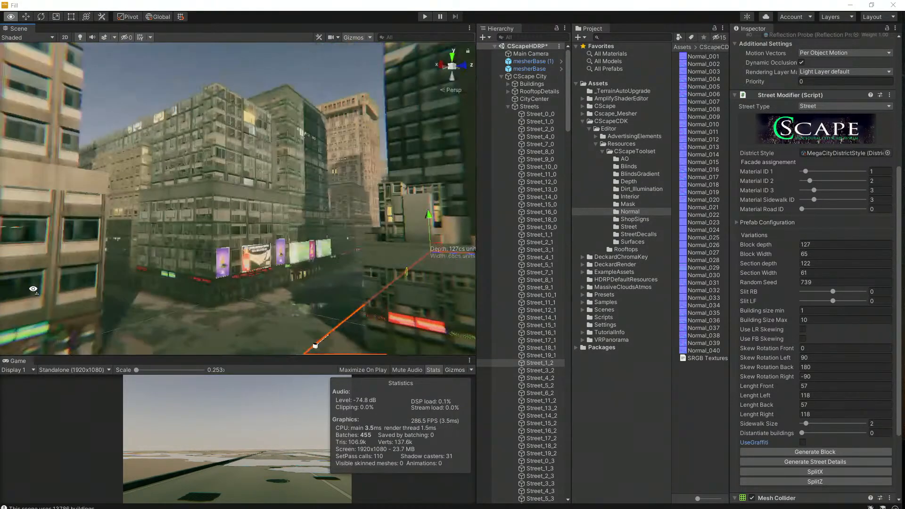
pyautogui.moveTo(316, 302); pyautogui.dragTo(313, 298, button='middle')
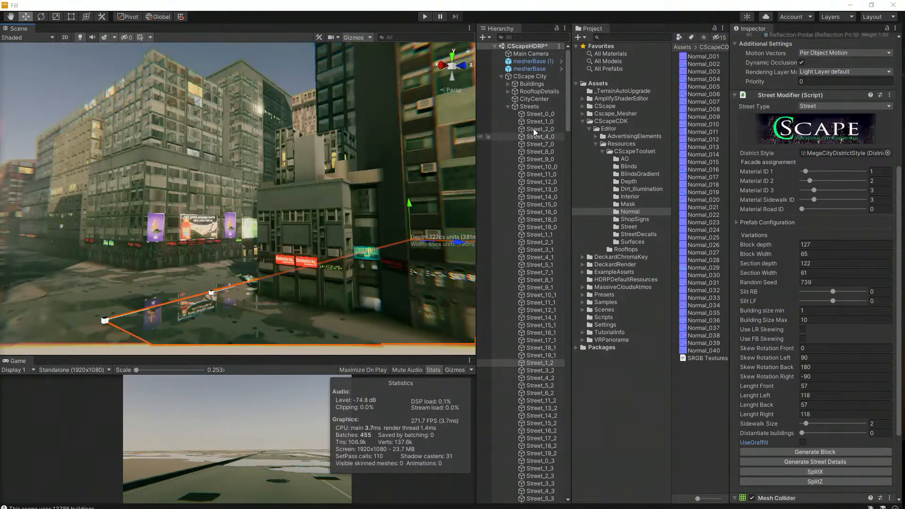
# Step: Select the corner building with the red shop signs and frame its facade at street level
pyautogui.click(289, 250)
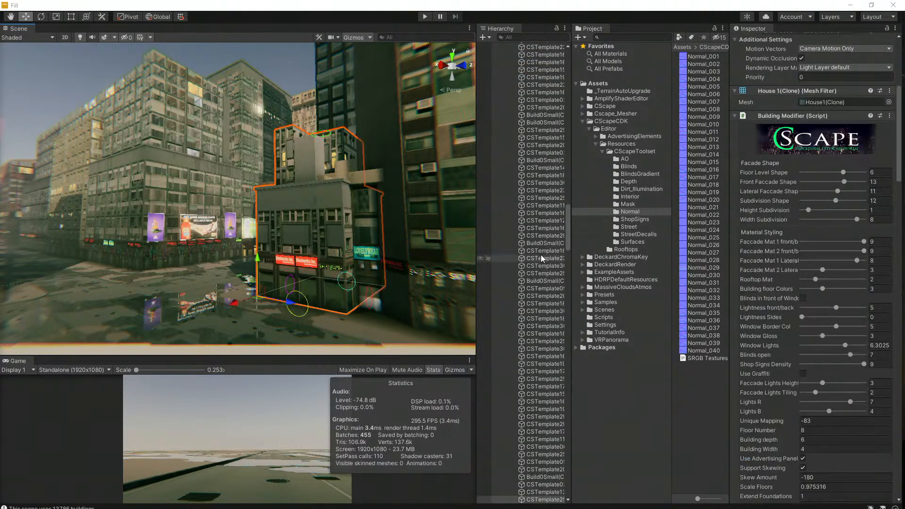
pyautogui.doubleClick(543, 499)
pyautogui.moveTo(233, 293); pyautogui.dragTo(193, 228, button='middle')
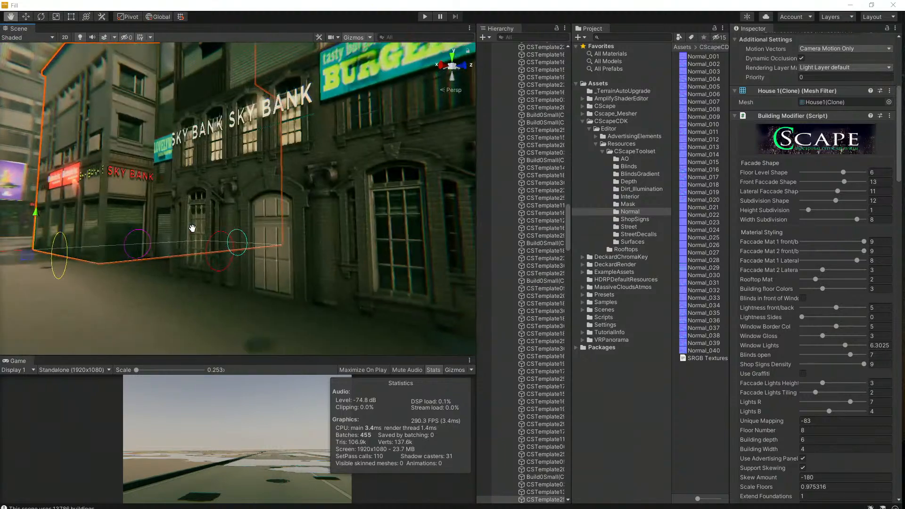
pyautogui.moveTo(192, 228); pyautogui.dragTo(442, 246, button='right')
# Step: Adjust the neighbouring brick building's Mega City 1 material, setting W2 to 0.323, W3 to 0.539 and Blend to 0
pyautogui.click(126, 162)
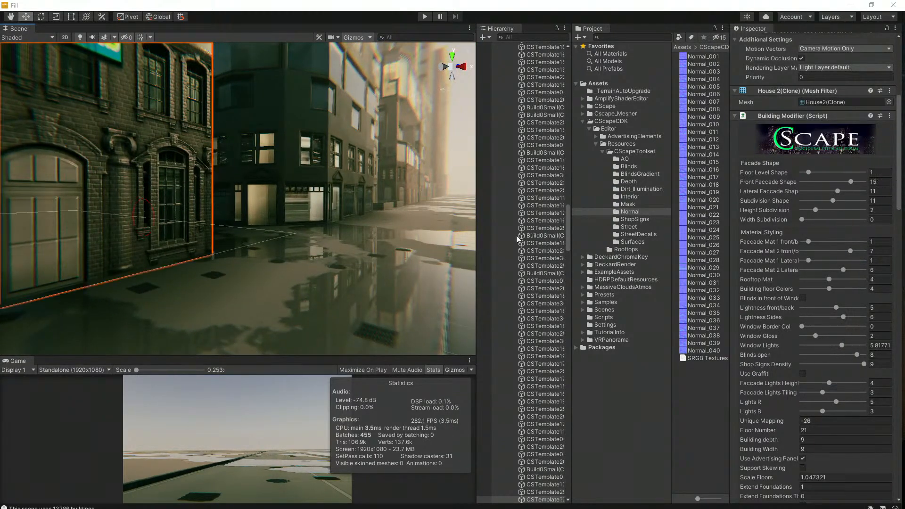
pyautogui.scroll(-10, 791, 299)
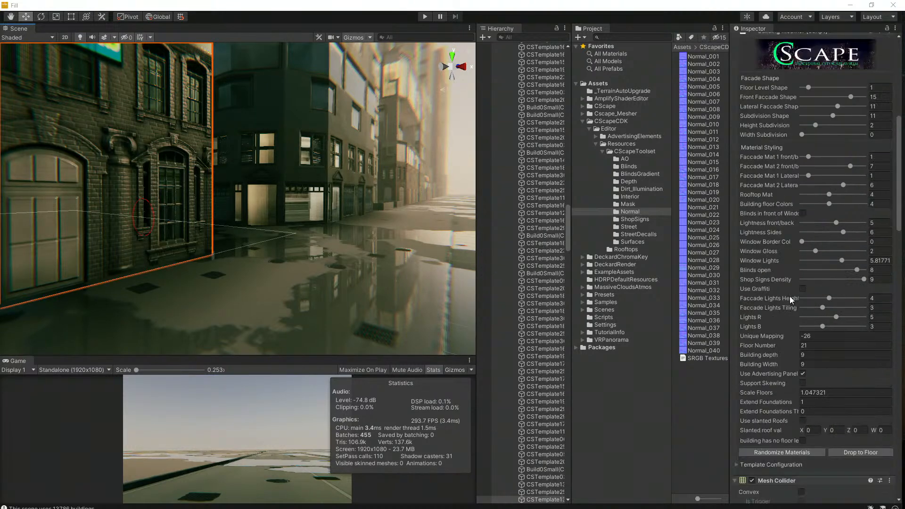
pyautogui.scroll(5, 790, 296)
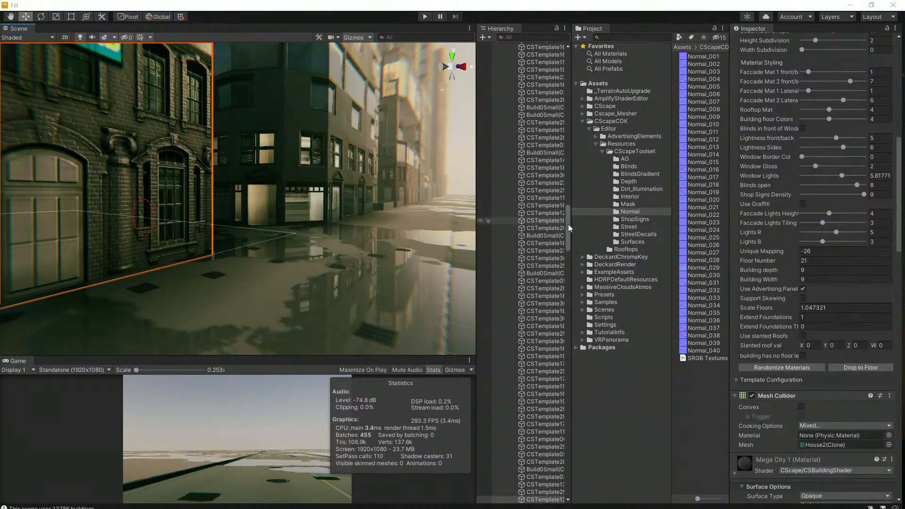
pyautogui.moveTo(568, 224); pyautogui.dragTo(565, 58)
pyautogui.click(523, 76)
pyautogui.click(148, 186)
pyautogui.scroll(-10, 841, 425)
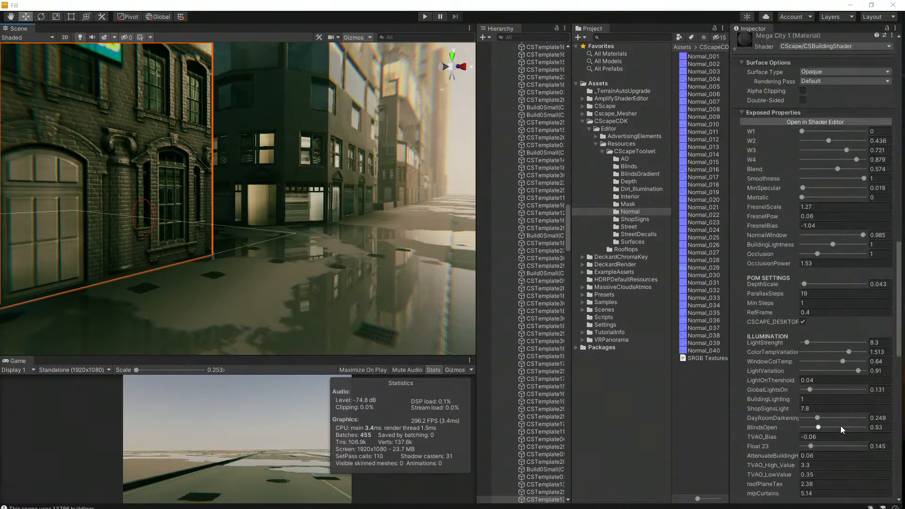
pyautogui.moveTo(827, 142)
pyautogui.mouseDown()
pyautogui.moveTo(812, 141)
pyautogui.moveTo(836, 150)
pyautogui.moveTo(823, 152)
pyautogui.moveTo(829, 168)
pyautogui.moveTo(806, 172)
pyautogui.mouseUp()
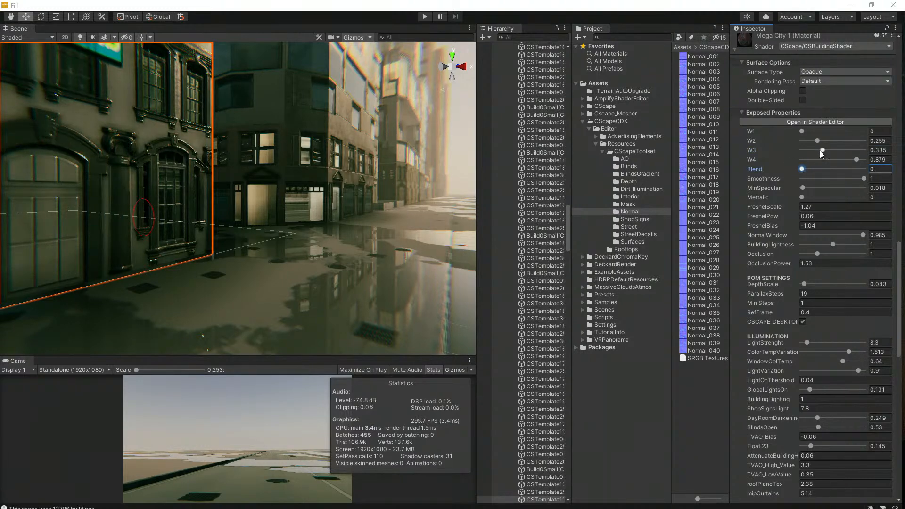
pyautogui.moveTo(815, 138)
pyautogui.mouseDown()
pyautogui.moveTo(844, 151)
pyautogui.moveTo(835, 151)
pyautogui.mouseUp()
pyautogui.moveTo(349, 182); pyautogui.dragTo(168, 186, button='right')
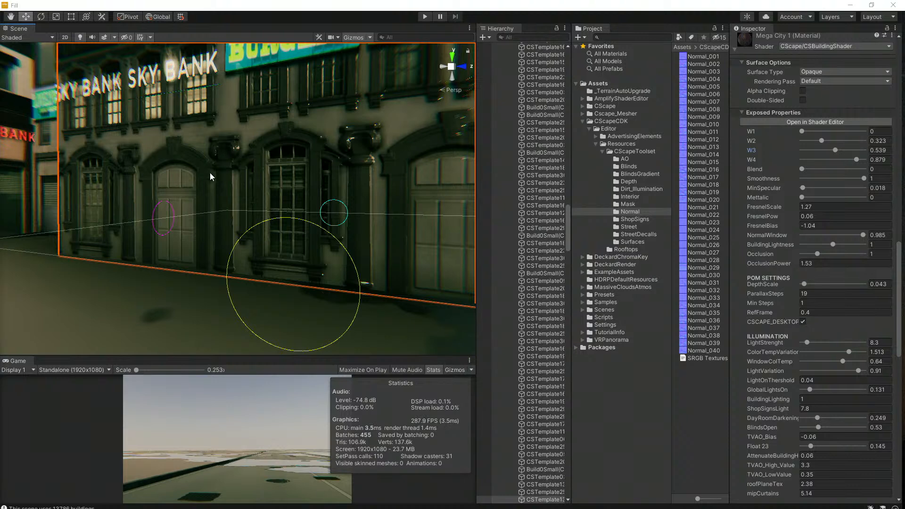
# Step: Set the distance between buildings on Street_1_2 to 16, regenerate the block and view the spaced-out buildings
pyautogui.click(136, 303)
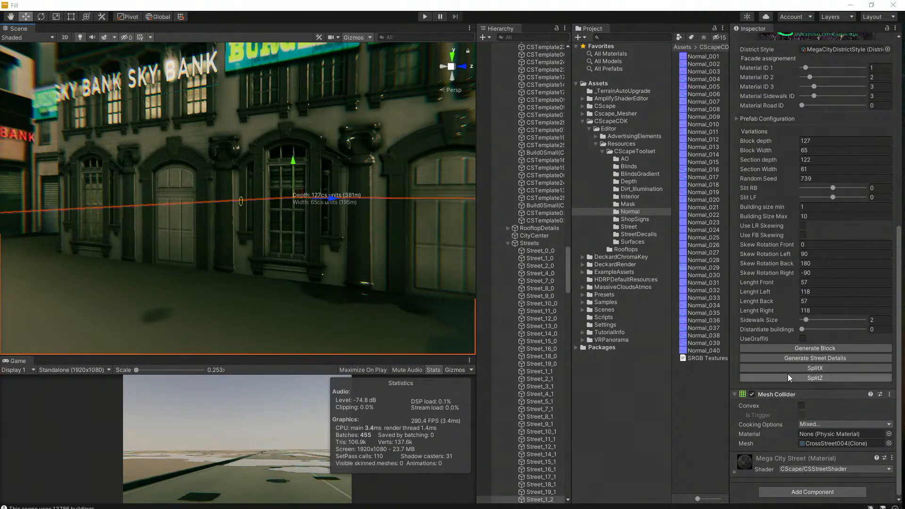
pyautogui.scroll(3, 789, 373)
pyautogui.scroll(-3, 789, 374)
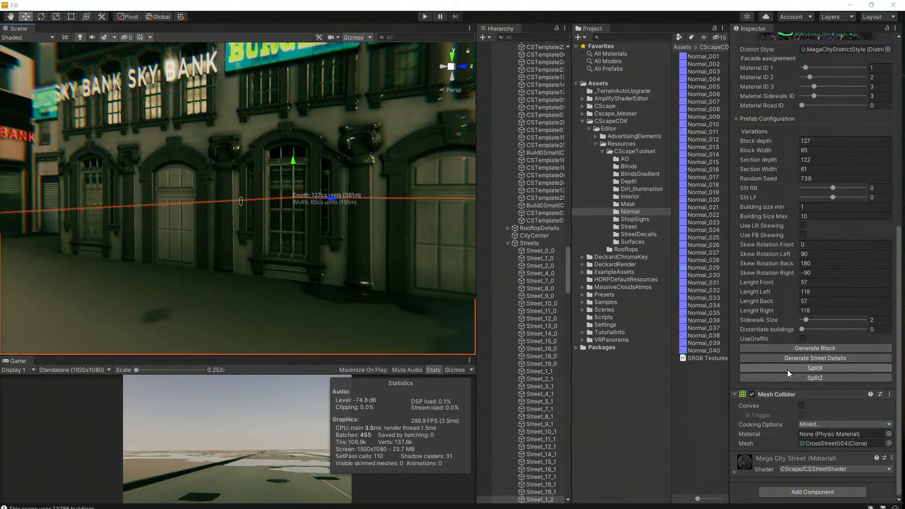
pyautogui.scroll(11, 789, 374)
pyautogui.scroll(-9, 788, 374)
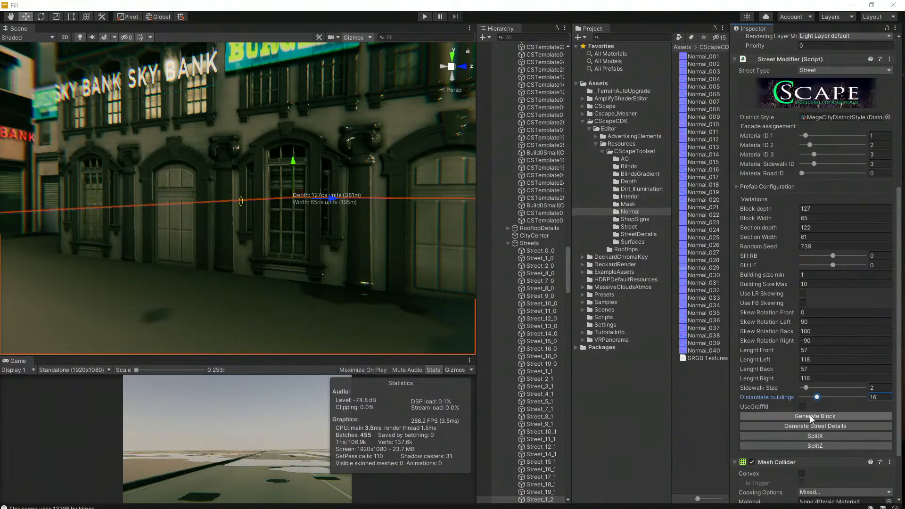
pyautogui.click(812, 419)
pyautogui.moveTo(281, 161); pyautogui.dragTo(447, 246, button='right')
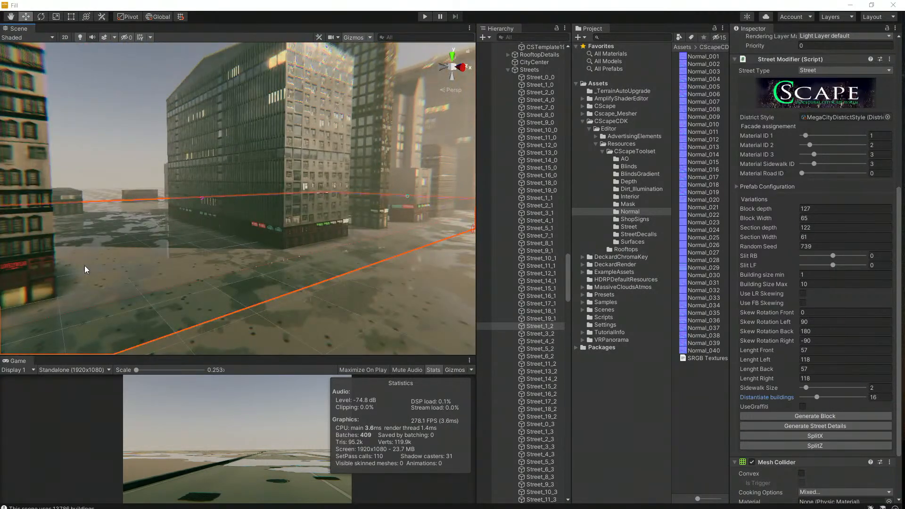
# Step: Set the distance between buildings on Street_1_2 to 3, regenerate the block and inspect the narrower gaps along the street
pyautogui.moveTo(198, 256); pyautogui.dragTo(245, 256, button='right')
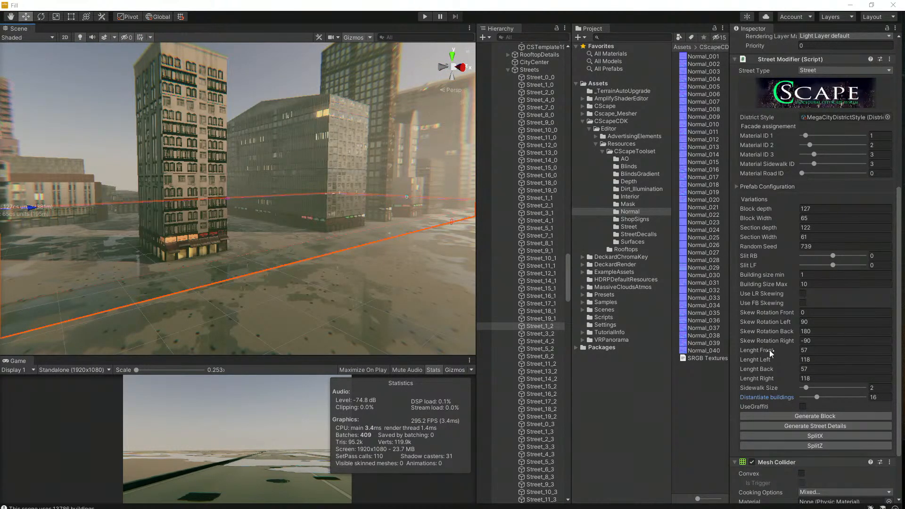
pyautogui.moveTo(809, 398); pyautogui.dragTo(804, 397)
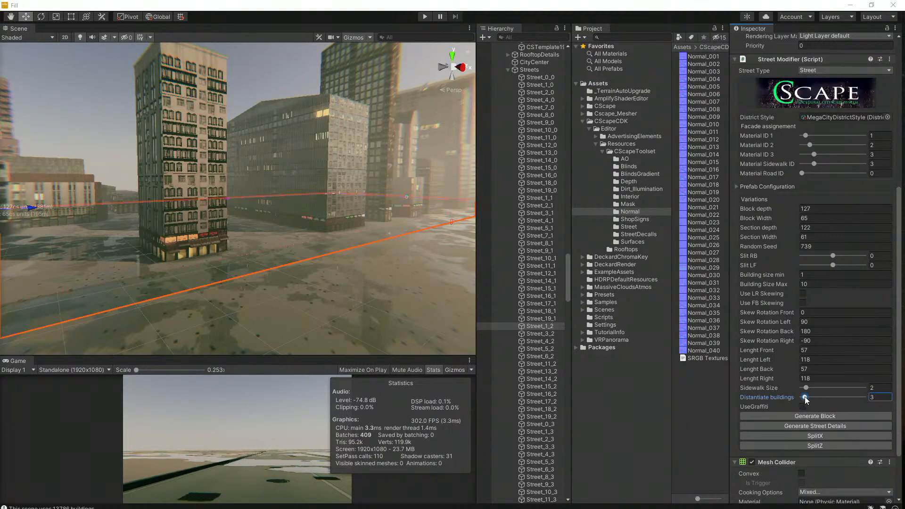
pyautogui.click(808, 417)
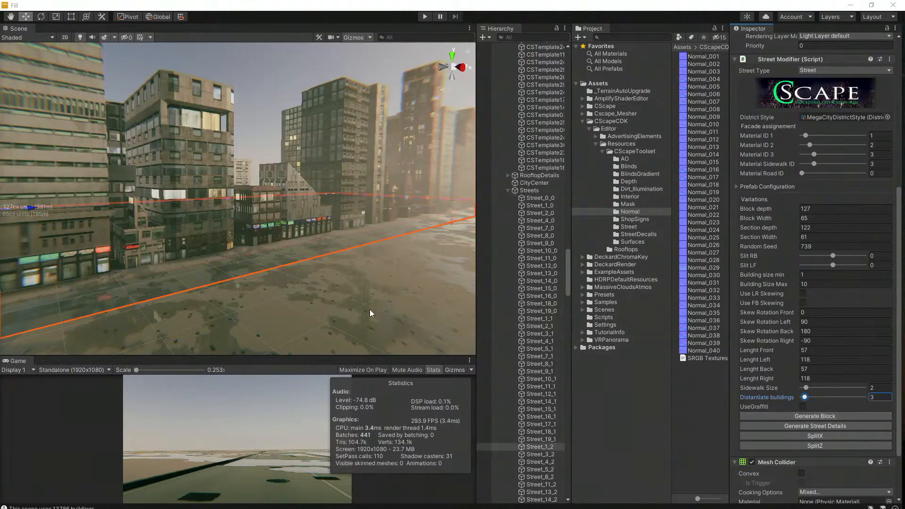
pyautogui.scroll(6, 170, 219)
pyautogui.moveTo(153, 212); pyautogui.dragTo(348, 295, button='middle')
pyautogui.moveTo(347, 295); pyautogui.dragTo(342, 289, button='right')
pyautogui.moveTo(341, 288); pyautogui.dragTo(331, 252, button='middle')
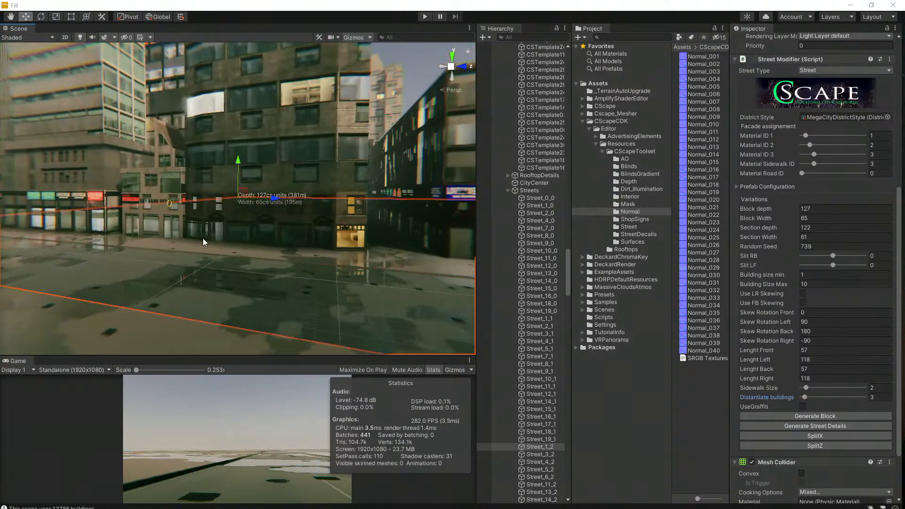
pyautogui.moveTo(202, 239); pyautogui.dragTo(340, 261, button='right')
pyautogui.scroll(-10, 340, 258)
pyautogui.moveTo(285, 233); pyautogui.dragTo(181, 237, button='middle')
pyautogui.scroll(5, 181, 237)
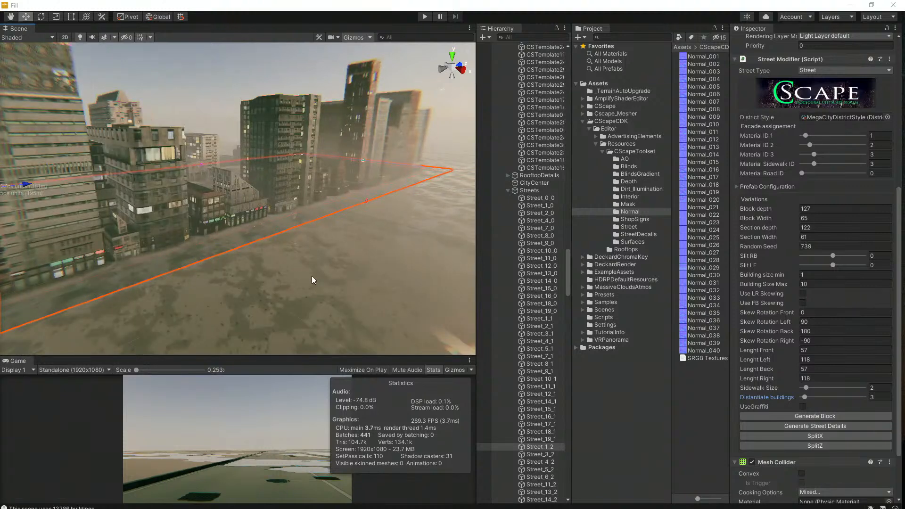
# Step: Select the adjacent empty block Street_1_3 and generate its buildings
pyautogui.click(312, 276)
pyautogui.moveTo(296, 228); pyautogui.dragTo(340, 301, button='right')
pyautogui.scroll(-7, 334, 286)
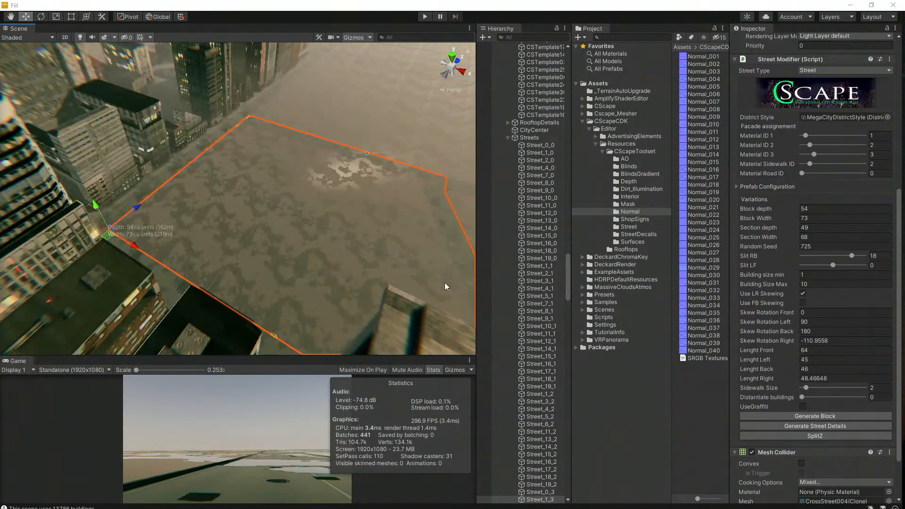
pyautogui.click(802, 415)
# Step: Examine the facades and lit shopfronts of the new Street_1_3 block at street level
pyautogui.moveTo(287, 216); pyautogui.dragTo(165, 185, button='middle')
pyautogui.scroll(5, 165, 185)
pyautogui.moveTo(278, 217); pyautogui.dragTo(134, 149, button='right')
pyautogui.scroll(3, 262, 230)
pyautogui.moveTo(261, 230); pyautogui.dragTo(261, 211, button='middle')
pyautogui.scroll(3, 262, 213)
pyautogui.moveTo(262, 213); pyautogui.dragTo(339, 273, button='right')
pyautogui.scroll(2, 201, 237)
pyautogui.moveTo(170, 265); pyautogui.dragTo(179, 265, button='middle')
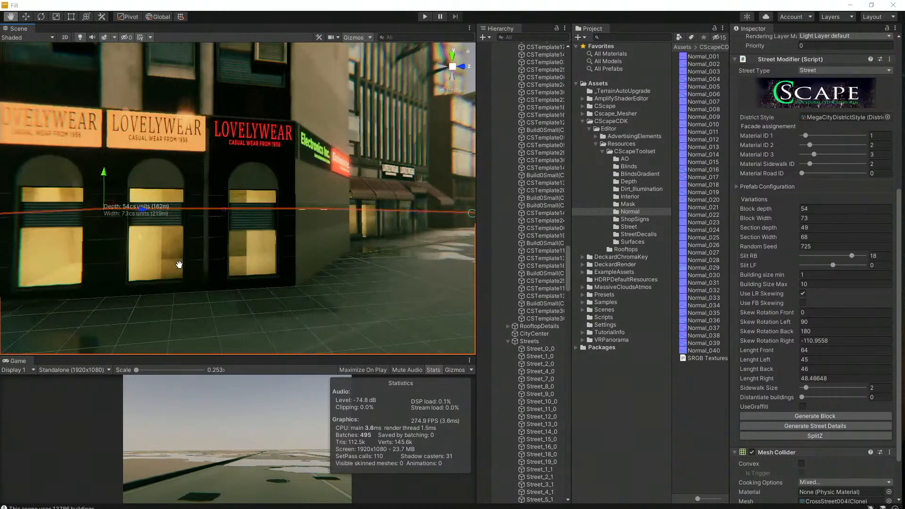
# Step: Turn graffiti on for Street_1_3, view the painted walls along the shopfronts and turn graffiti off again
pyautogui.click(802, 350)
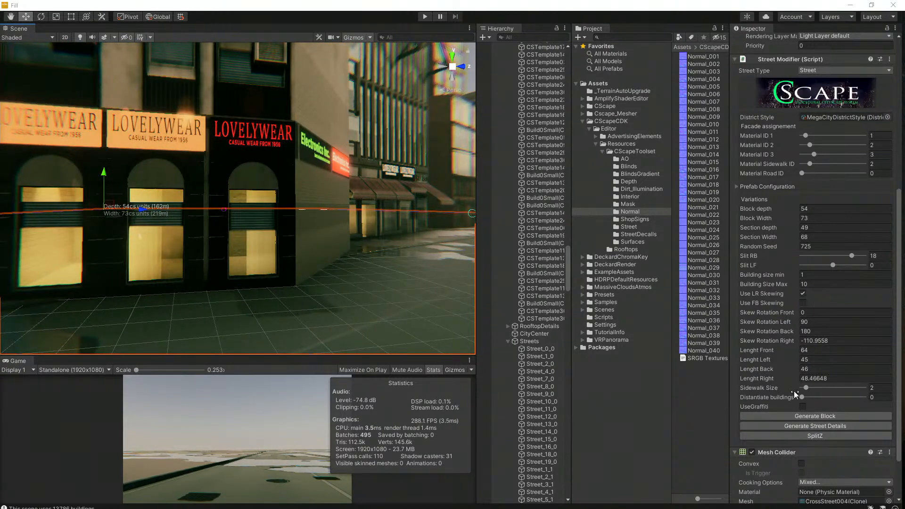
pyautogui.click(802, 406)
pyautogui.click(808, 416)
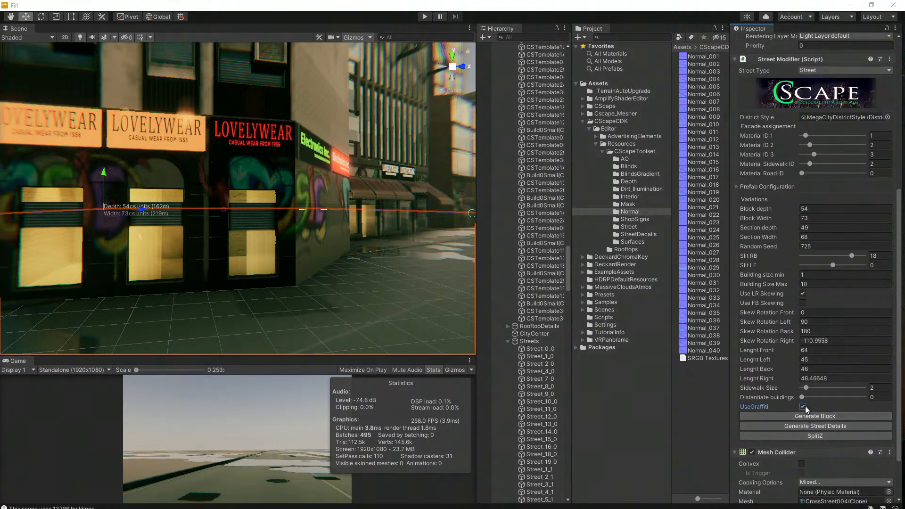
pyautogui.moveTo(447, 236); pyautogui.dragTo(193, 270, button='middle')
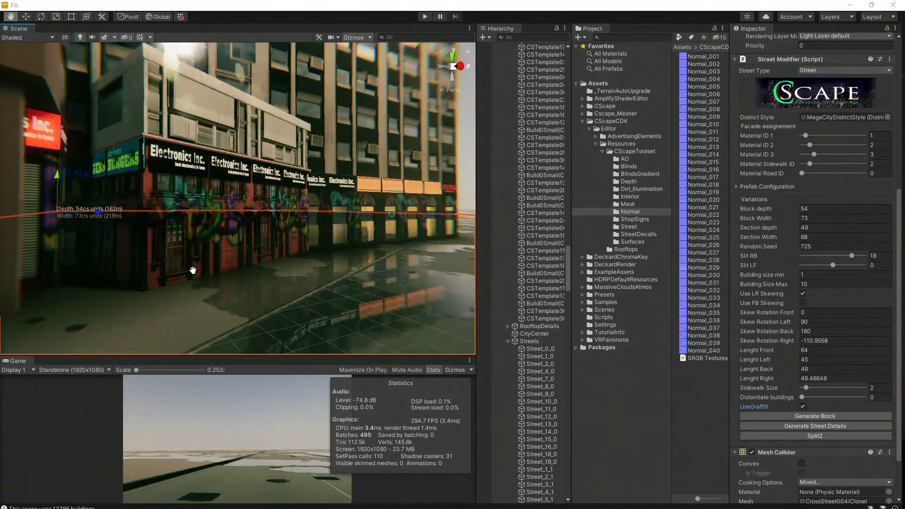
pyautogui.click(803, 407)
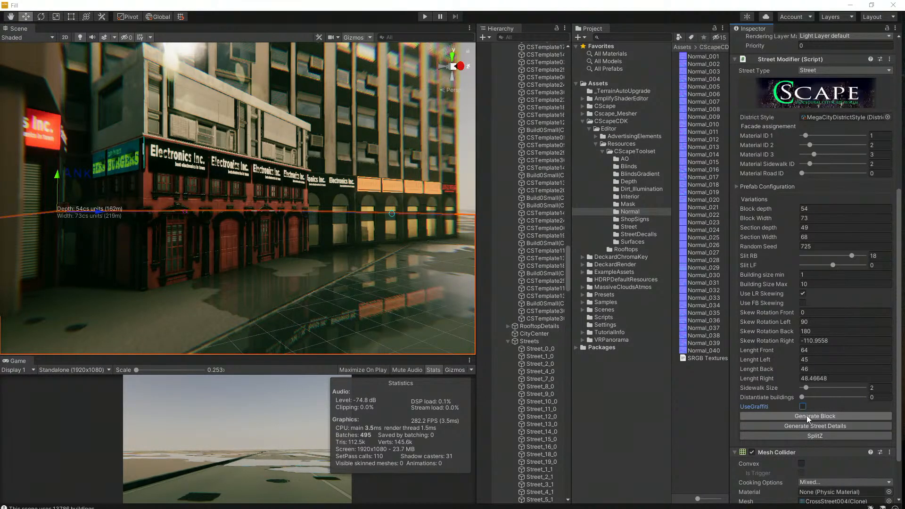
# Step: Select the empty block Street_0_4, generate its buildings and view them together with the surrounding empty ground
pyautogui.moveTo(283, 244); pyautogui.dragTo(236, 222, button='right')
pyautogui.click(121, 237)
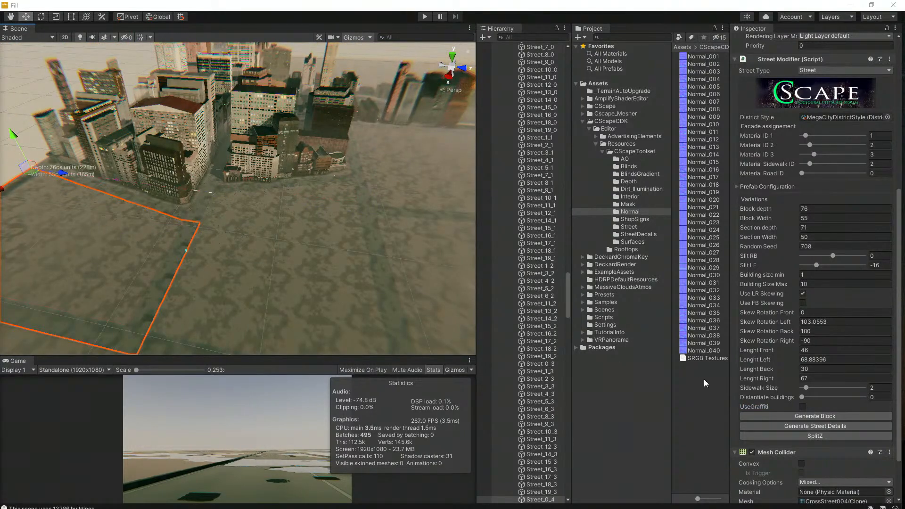
pyautogui.click(825, 417)
pyautogui.moveTo(243, 226); pyautogui.dragTo(283, 222, button='right')
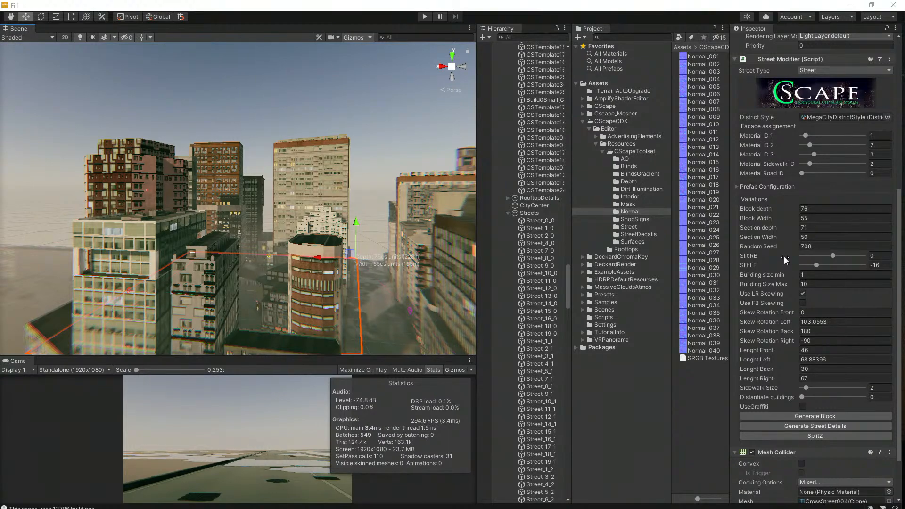
pyautogui.moveTo(273, 271); pyautogui.dragTo(291, 288, button='right')
pyautogui.click(183, 274)
pyautogui.moveTo(183, 275); pyautogui.dragTo(357, 286, button='right')
pyautogui.scroll(3, 170, 248)
pyautogui.moveTo(170, 247); pyautogui.dragTo(227, 238, button='middle')
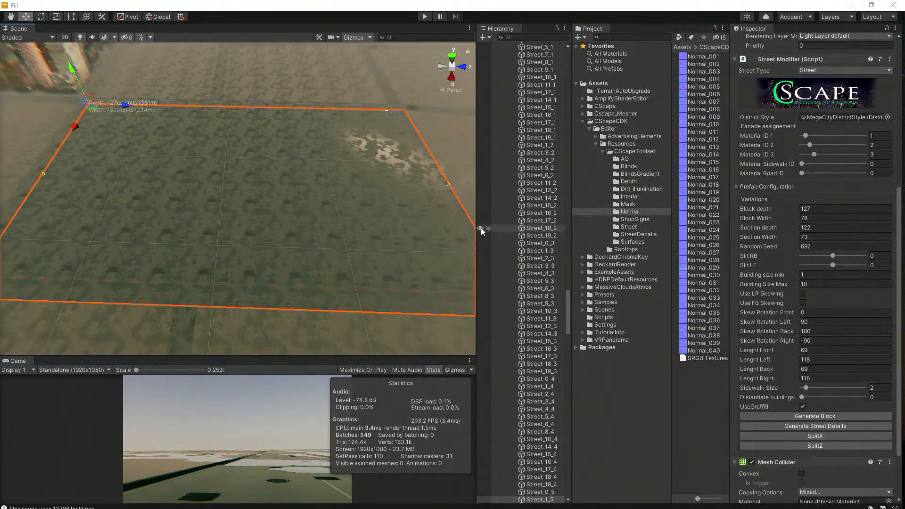
pyautogui.moveTo(233, 189); pyautogui.dragTo(197, 112, button='right')
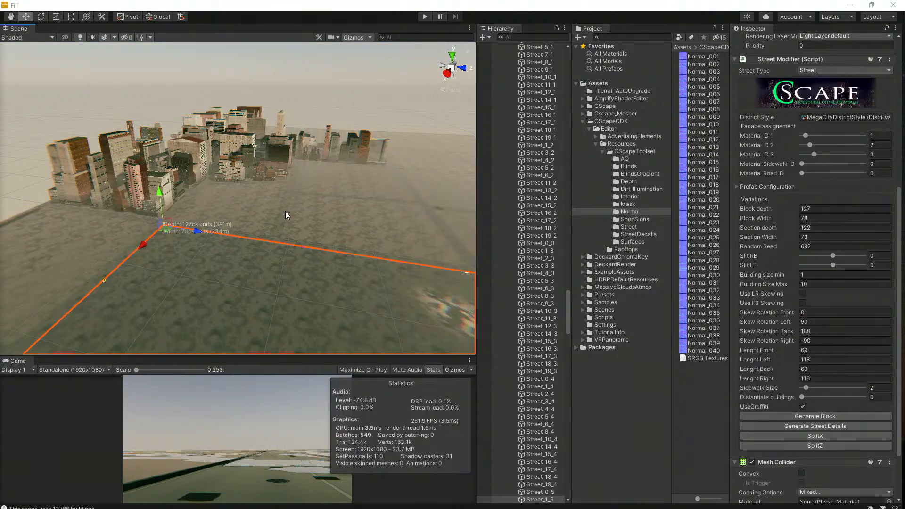
# Step: Raise the pale corner office building to 32 floors and the round-cornered brick building behind it to 38 floors
pyautogui.scroll(6, 123, 165)
pyautogui.keyDown('alt'); pyautogui.moveTo(193, 219); pyautogui.dragTo(83, 260); pyautogui.keyUp('alt')
pyautogui.scroll(3, 207, 212)
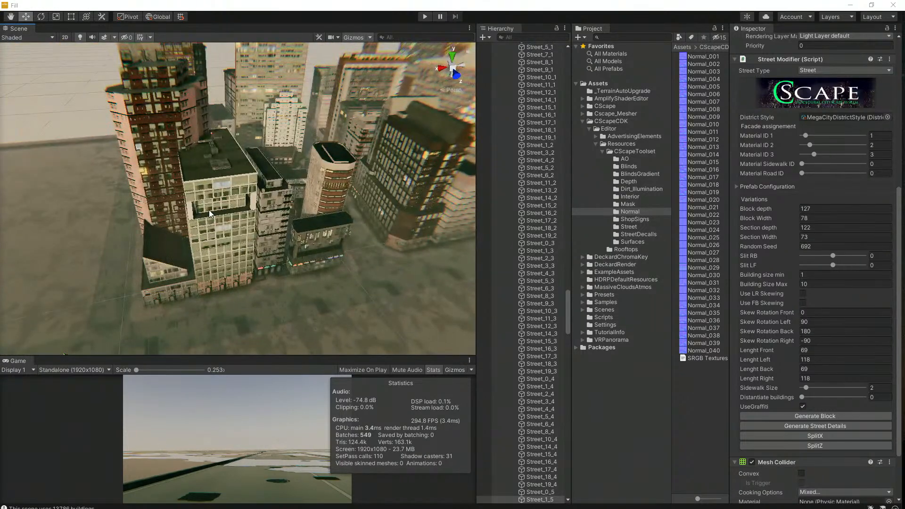
pyautogui.click(210, 164)
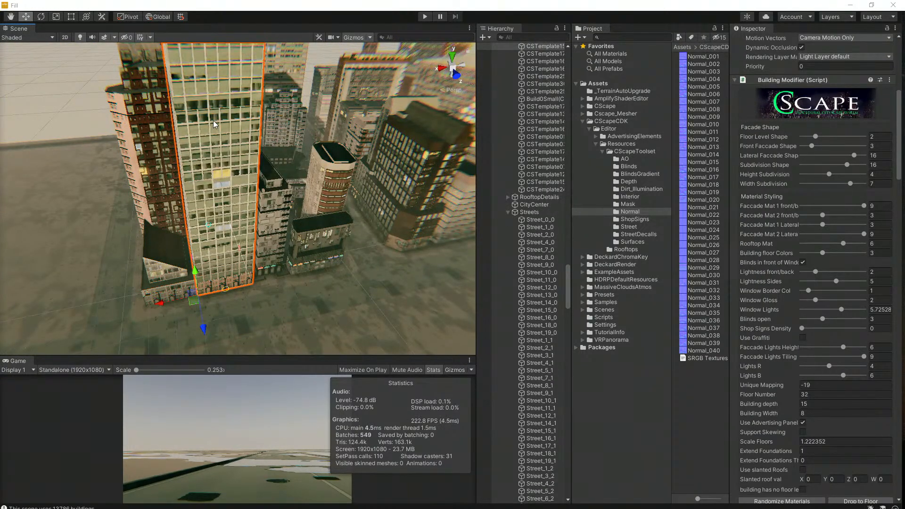
pyautogui.click(335, 164)
pyautogui.moveTo(334, 154); pyautogui.dragTo(334, 87)
pyautogui.moveTo(299, 238); pyautogui.dragTo(380, 231)
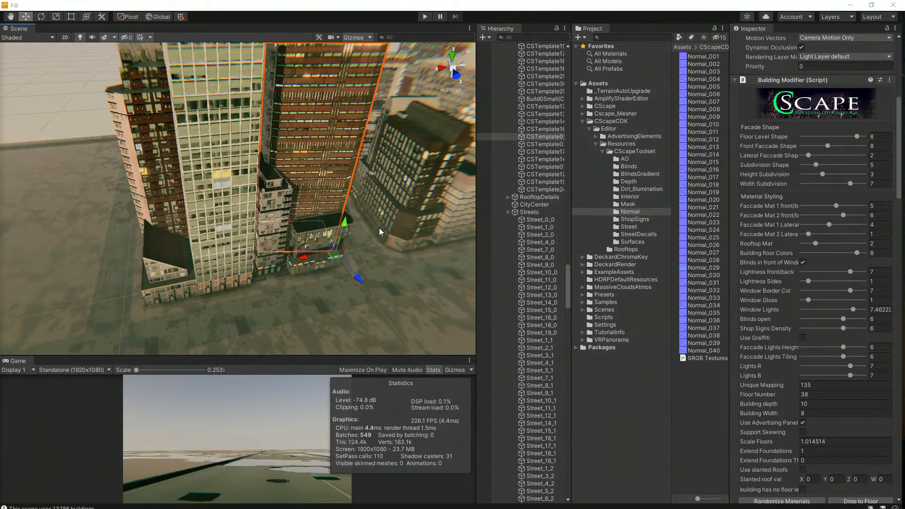
# Step: Enlarge the small building beside the towers to 19 floors and a width of 6, and view the neighbouring rooftops
pyautogui.click(314, 270)
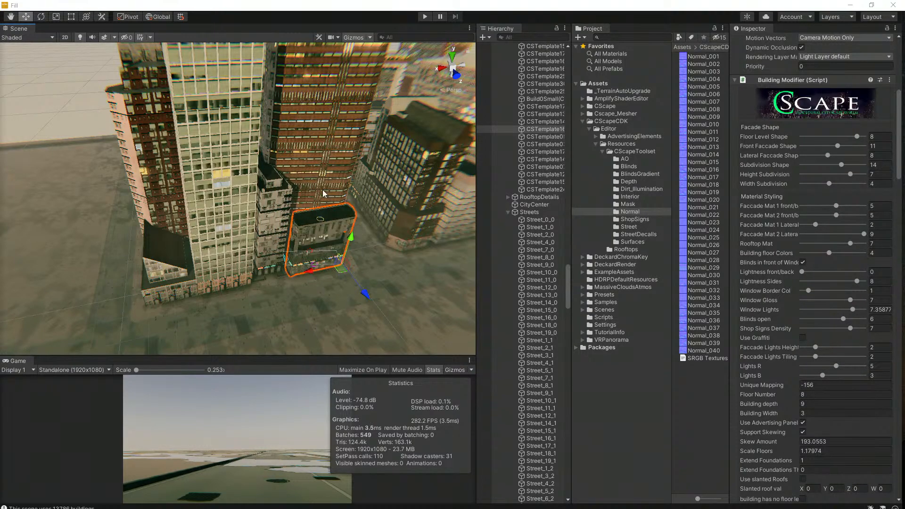
pyautogui.moveTo(436, 221); pyautogui.dragTo(308, 194, button='right')
pyautogui.moveTo(157, 269); pyautogui.dragTo(216, 259)
pyautogui.moveTo(118, 225); pyautogui.dragTo(203, 180, button='right')
pyautogui.scroll(-8, 204, 180)
pyautogui.scroll(10, 217, 165)
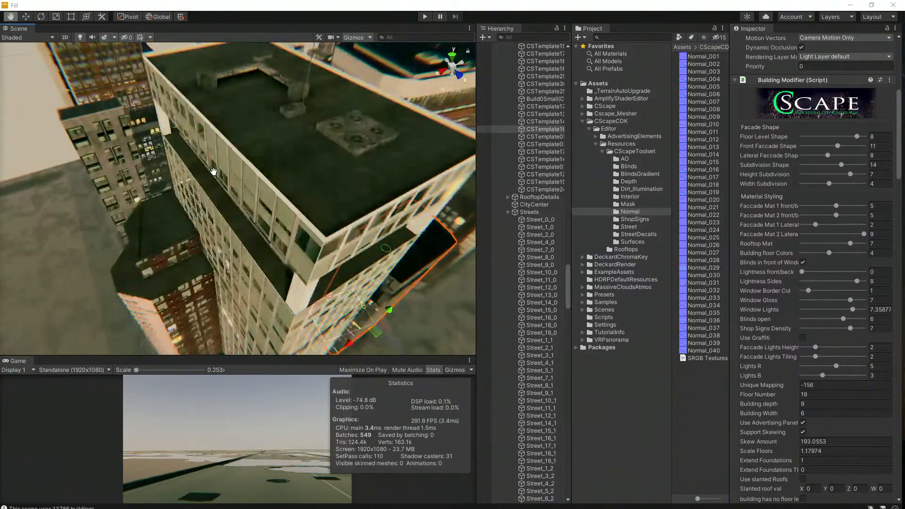
pyautogui.scroll(-9, 213, 172)
pyautogui.moveTo(175, 232); pyautogui.dragTo(240, 217, button='right')
pyautogui.scroll(3, 240, 217)
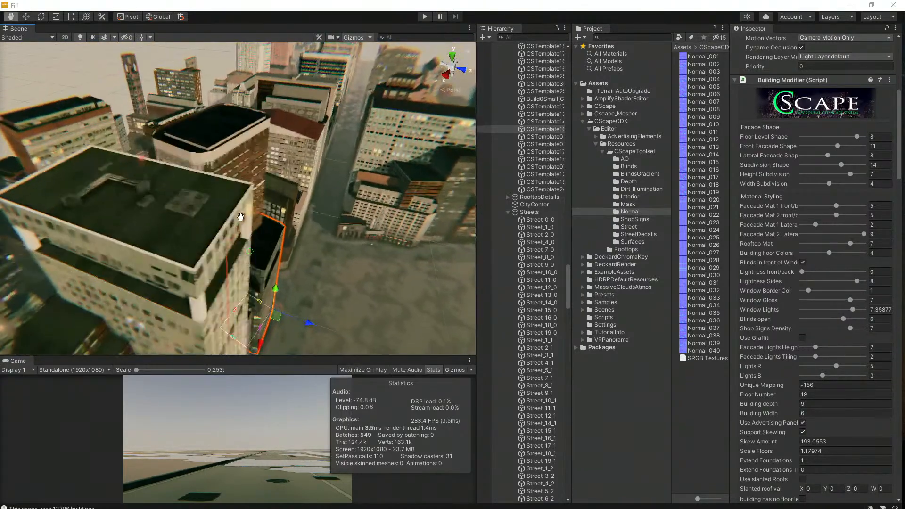
pyautogui.moveTo(241, 217); pyautogui.dragTo(319, 232, button='middle')
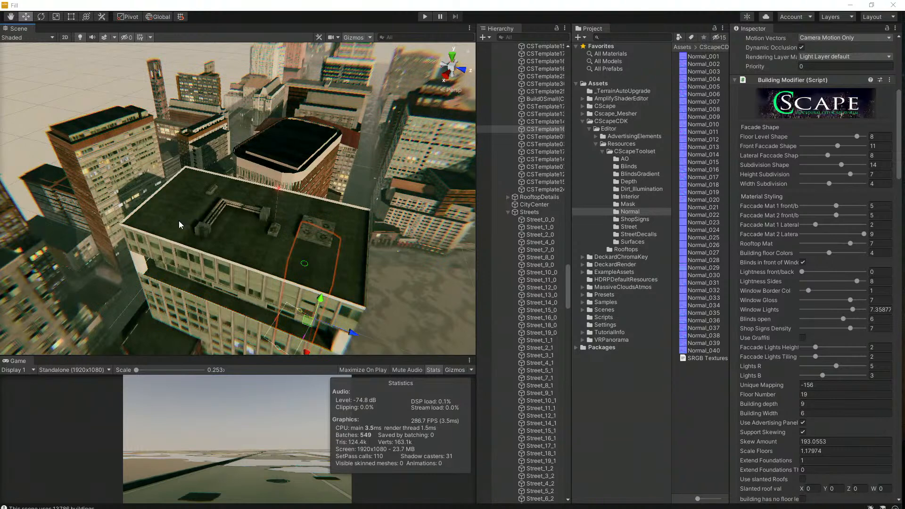
# Step: Set the pale office tower's rooftop density to 372 and update its rooftop template
pyautogui.click(179, 221)
pyautogui.moveTo(222, 218); pyautogui.dragTo(279, 249, button='right')
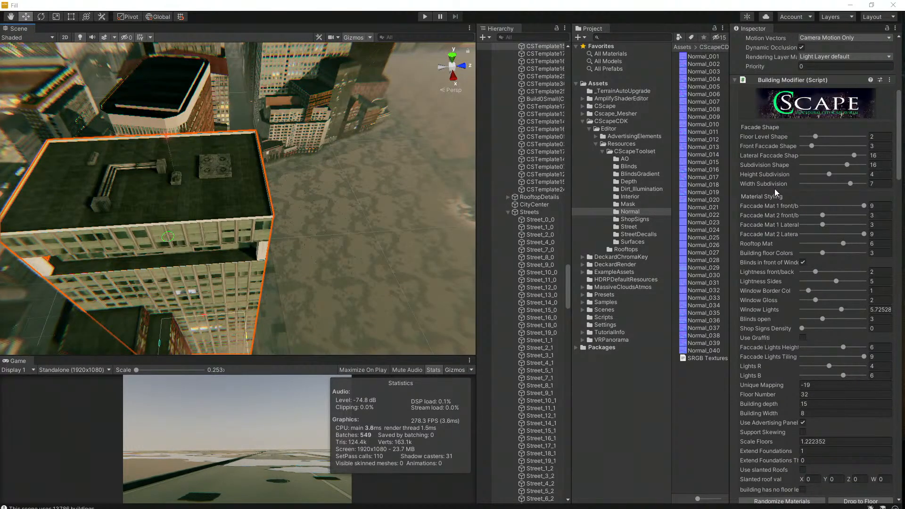
pyautogui.scroll(-12, 774, 189)
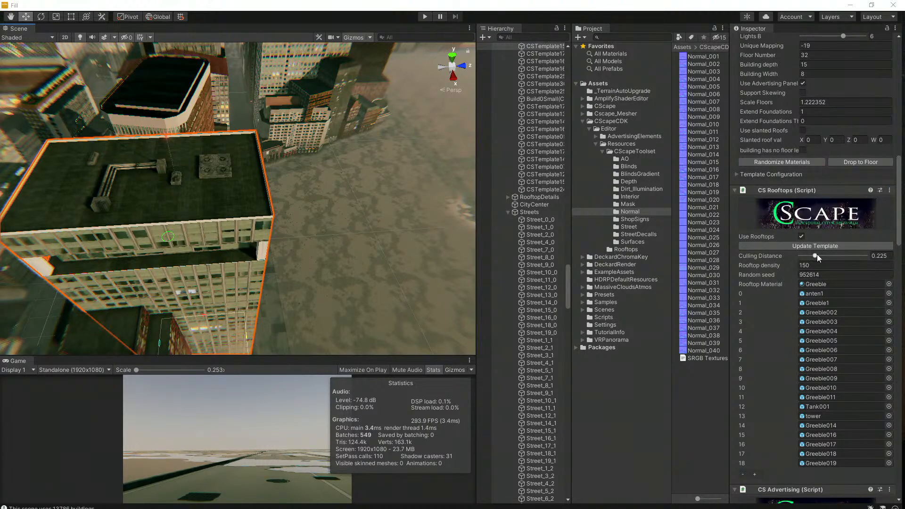
pyautogui.moveTo(777, 266); pyautogui.dragTo(899, 275)
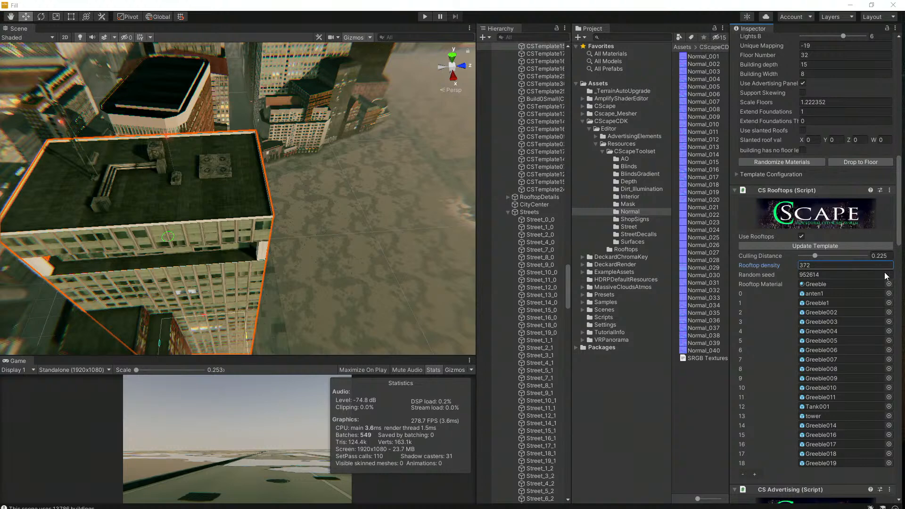
pyautogui.scroll(-6, 839, 288)
pyautogui.scroll(9, 796, 305)
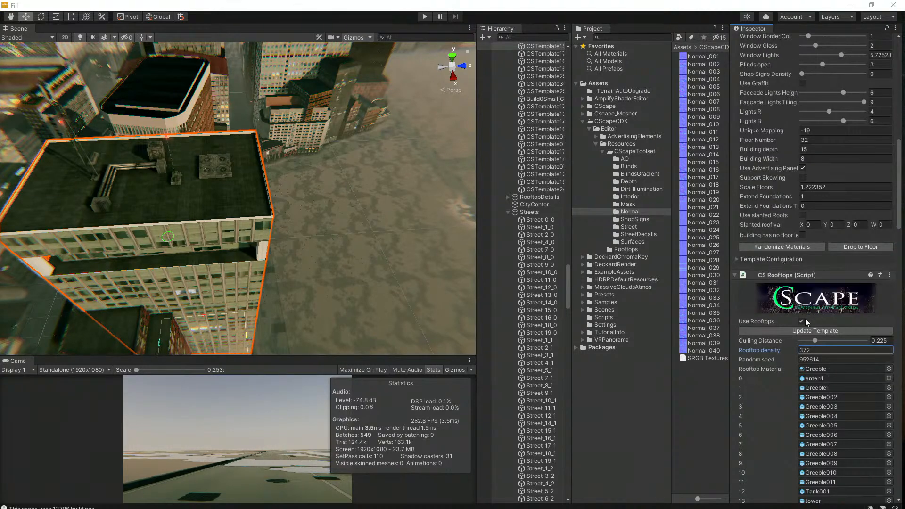
pyautogui.click(807, 330)
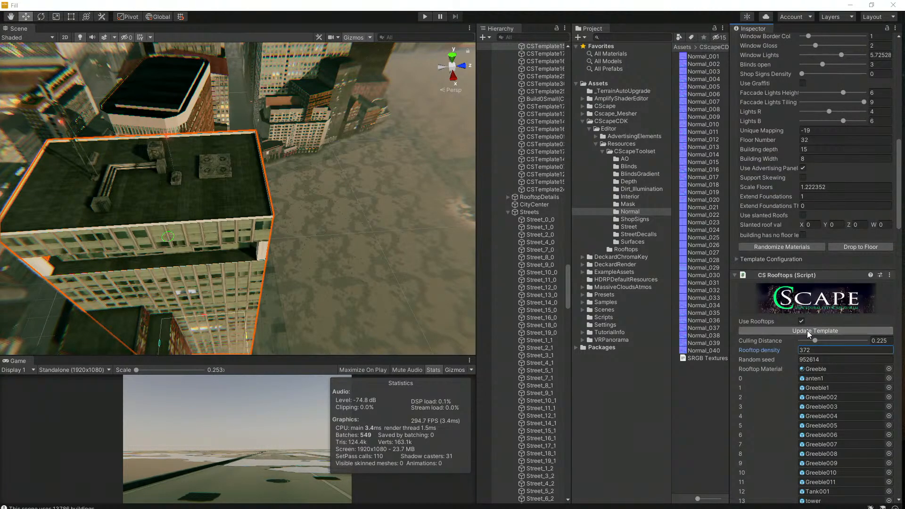
# Step: Review the tower's advertising settings and extend the tower well above its current height
pyautogui.scroll(-8, 764, 356)
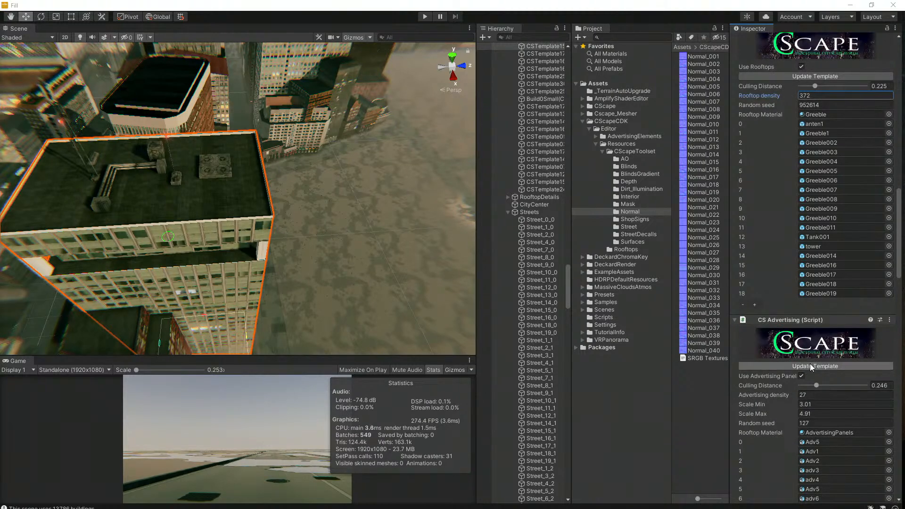
pyautogui.scroll(-5, 787, 364)
pyautogui.moveTo(191, 229); pyautogui.dragTo(199, 211, button='right')
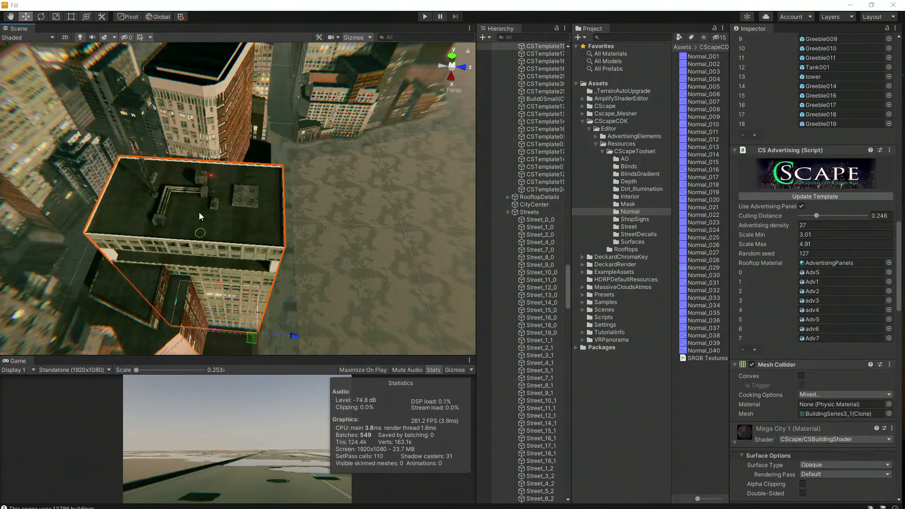
pyautogui.scroll(5, 218, 311)
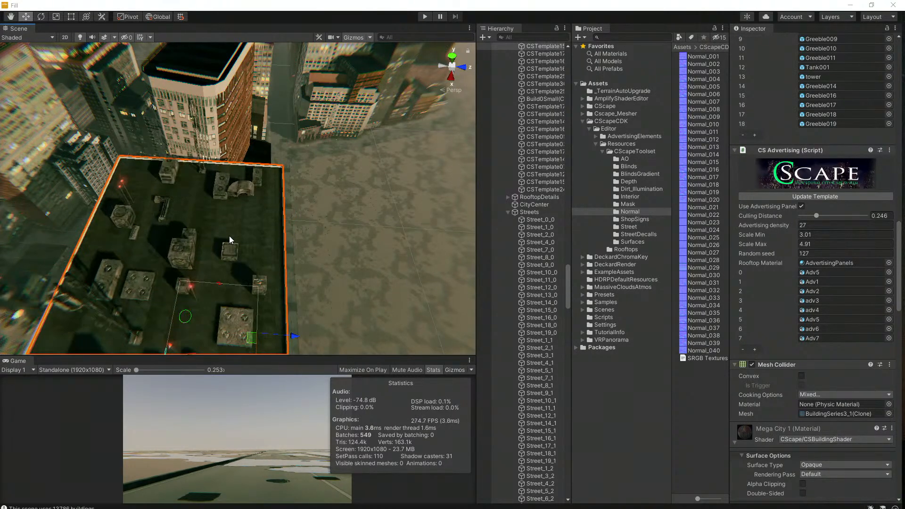
# Step: Select a flat-roofed dark building deeper in the city and examine its rooftop details
pyautogui.moveTo(261, 233); pyautogui.dragTo(212, 288, button='right')
pyautogui.press('s')
pyautogui.moveTo(363, 275); pyautogui.dragTo(265, 216, button='right')
pyautogui.press('d')
pyautogui.moveTo(390, 273); pyautogui.dragTo(414, 305, button='right')
pyautogui.moveTo(254, 290); pyautogui.dragTo(220, 283, button='right')
pyautogui.moveTo(263, 285); pyautogui.dragTo(316, 277, button='middle')
pyautogui.click(340, 287)
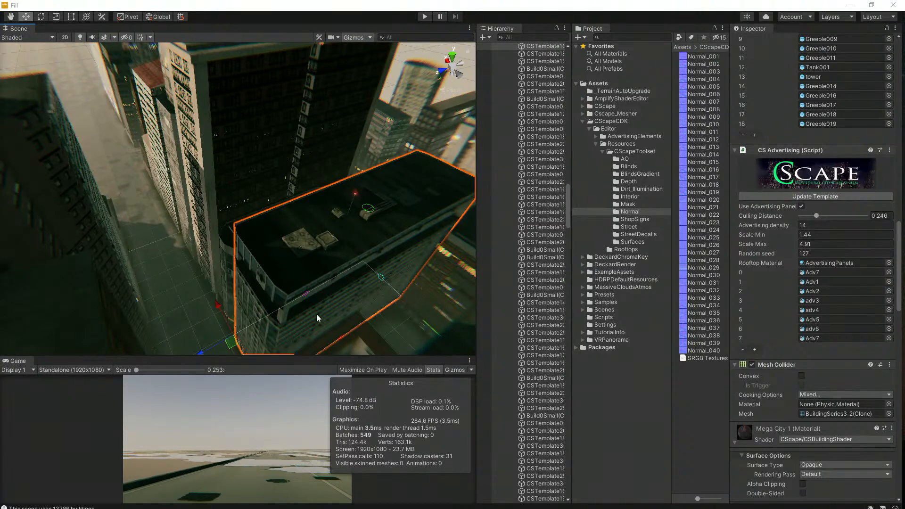
# Step: Inspect the advertising panels and shop signs on the facades along the street between the tall buildings
pyautogui.moveTo(300, 291); pyautogui.dragTo(241, 203, button='right')
pyautogui.moveTo(240, 203); pyautogui.dragTo(230, 176, button='middle')
pyautogui.moveTo(297, 231); pyautogui.dragTo(169, 235, button='right')
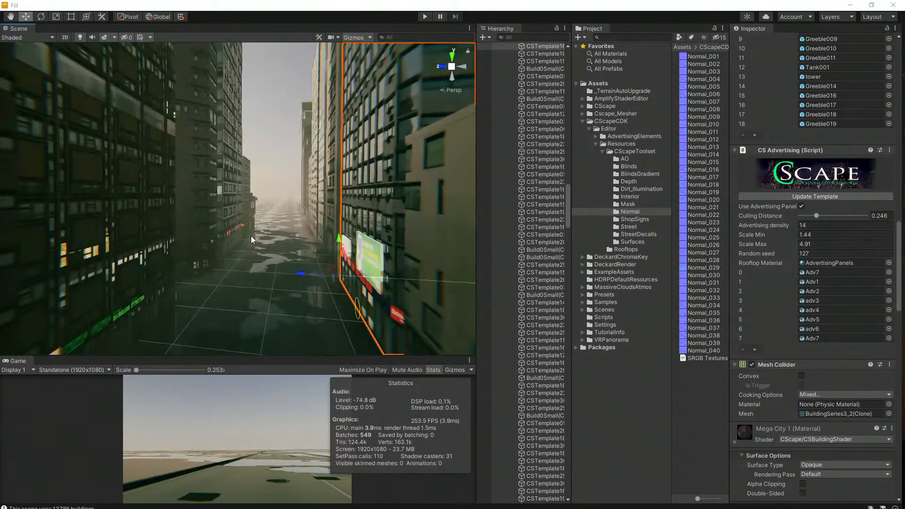
pyautogui.moveTo(251, 297); pyautogui.dragTo(252, 231, button='middle')
pyautogui.moveTo(341, 309); pyautogui.dragTo(326, 270, button='right')
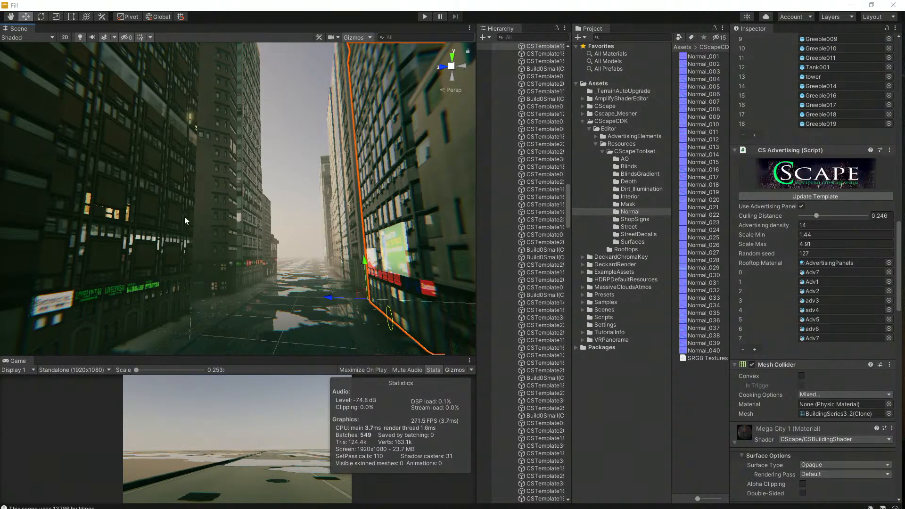
pyautogui.moveTo(185, 216); pyautogui.dragTo(56, 214, button='right')
pyautogui.scroll(3, 299, 181)
pyautogui.moveTo(299, 181); pyautogui.dragTo(91, 198, button='right')
pyautogui.moveTo(260, 202); pyautogui.dragTo(269, 202, button='middle')
# Step: Generate buildings on three neighbouring empty street blocks at the edge of the built-up area
pyautogui.moveTo(319, 226); pyautogui.dragTo(634, 231, button='right')
pyautogui.moveTo(332, 203); pyautogui.dragTo(340, 262, button='middle')
pyautogui.moveTo(339, 263); pyautogui.dragTo(121, 153, button='right')
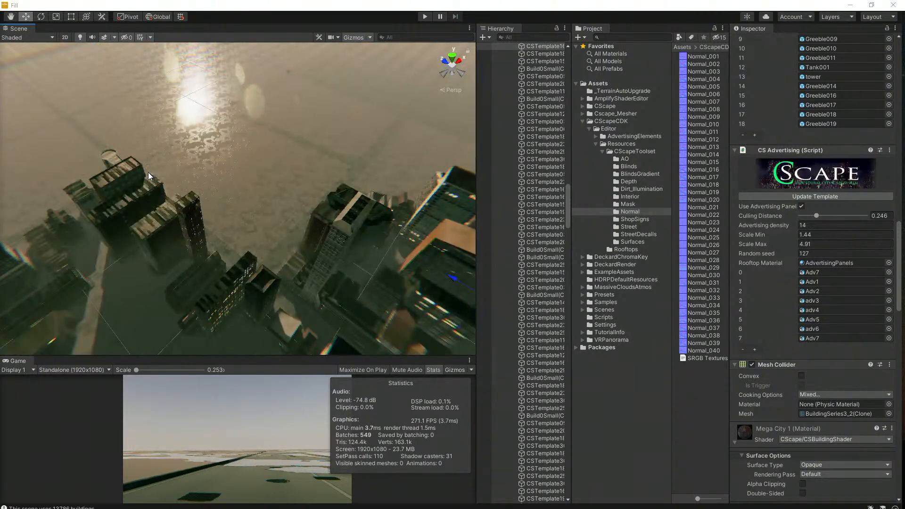
pyautogui.moveTo(148, 175); pyautogui.dragTo(161, 220, button='middle')
pyautogui.click(162, 221)
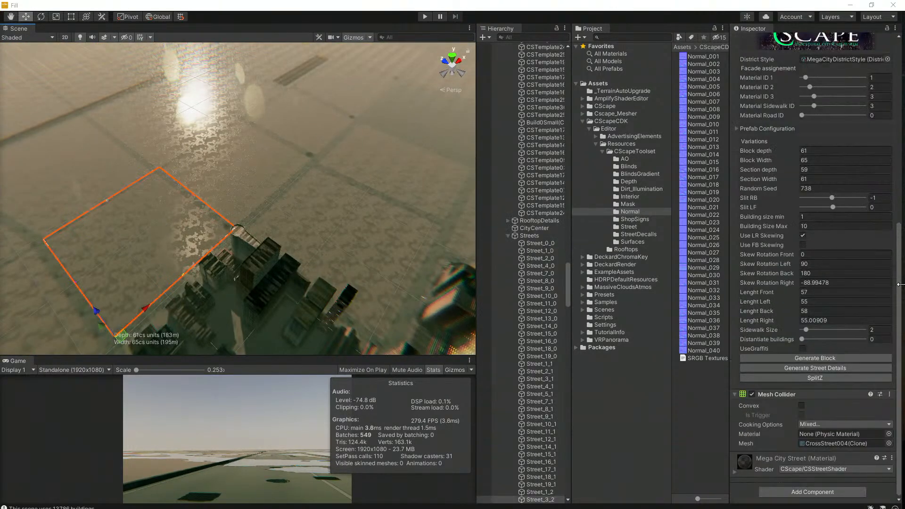
pyautogui.click(785, 357)
pyautogui.click(285, 179)
pyautogui.click(822, 358)
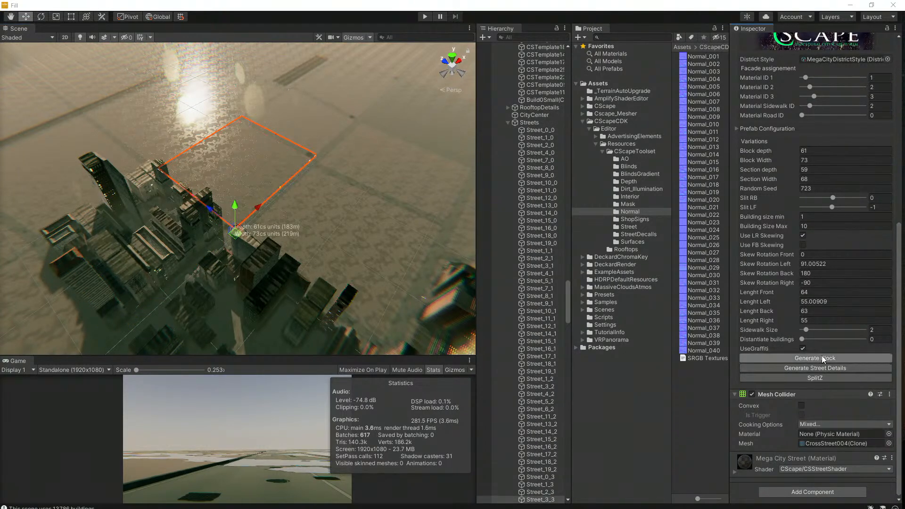
pyautogui.click(431, 178)
pyautogui.click(830, 358)
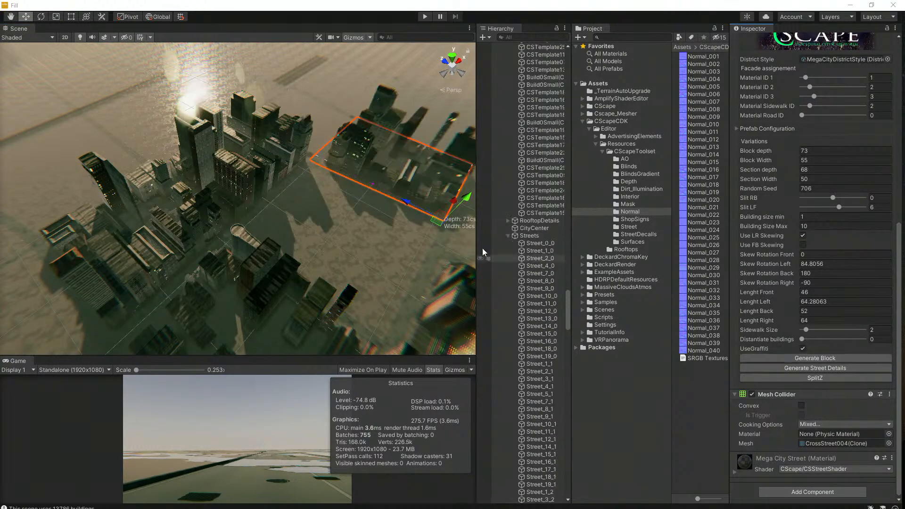
# Step: Delete the large empty street block between the surrounding towers, and undo the deletion
pyautogui.scroll(1, 384, 212)
pyautogui.moveTo(384, 212); pyautogui.dragTo(280, 187, button='middle')
pyautogui.click(231, 200)
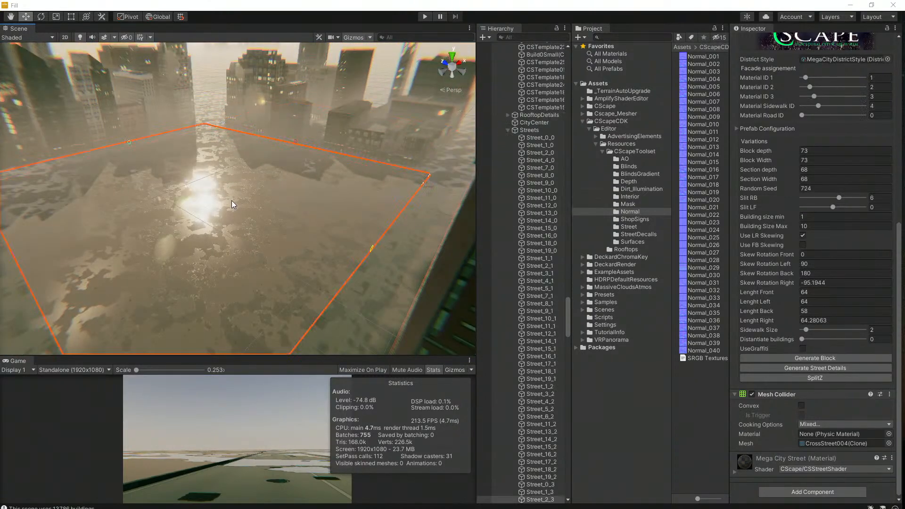
pyautogui.press('Delete')
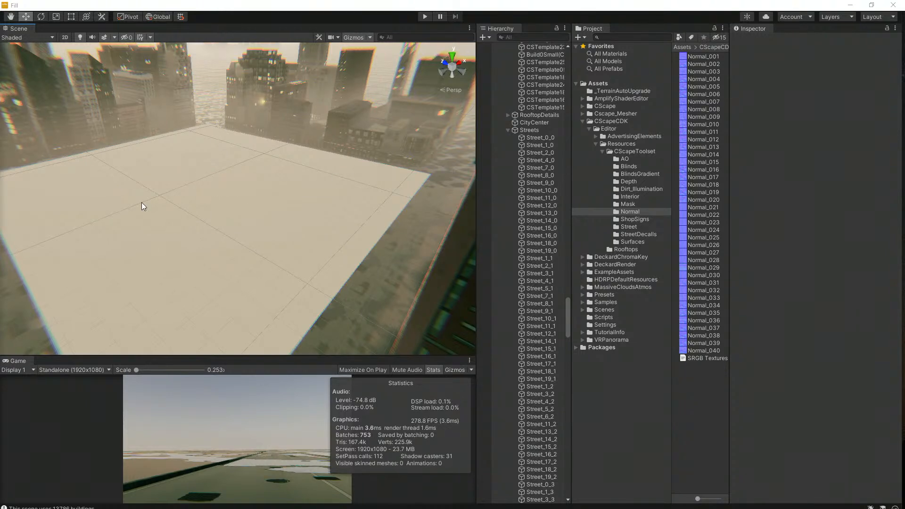
pyautogui.hotkey('ctrl', 'z')
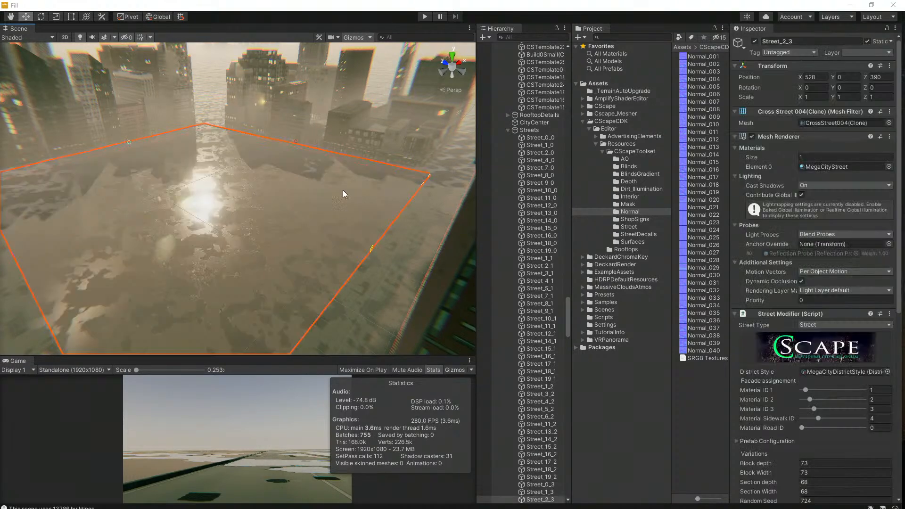
# Step: Select the empty street block between the low-rise buildings and the pale office tower to examine its street settings
pyautogui.moveTo(270, 185); pyautogui.dragTo(377, 113, button='right')
pyautogui.moveTo(243, 210); pyautogui.dragTo(310, 183, button='middle')
pyautogui.scroll(3, 310, 183)
pyautogui.moveTo(310, 182); pyautogui.dragTo(415, 197, button='right')
pyautogui.moveTo(144, 114); pyautogui.dragTo(194, 191, button='middle')
pyautogui.click(194, 190)
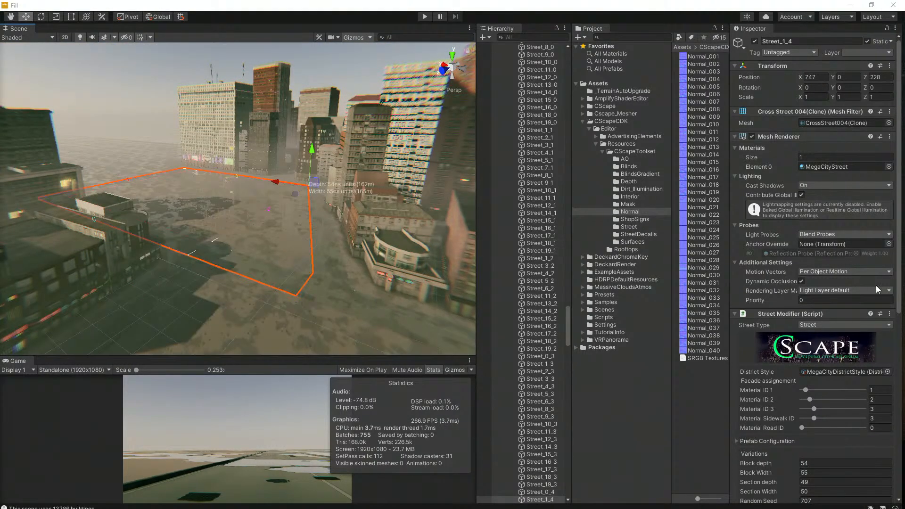
# Step: Regenerate the street layout of the whole CScape City with random seed 899 and view the resulting grid from above
pyautogui.moveTo(566, 327); pyautogui.dragTo(559, 64)
pyautogui.click(529, 76)
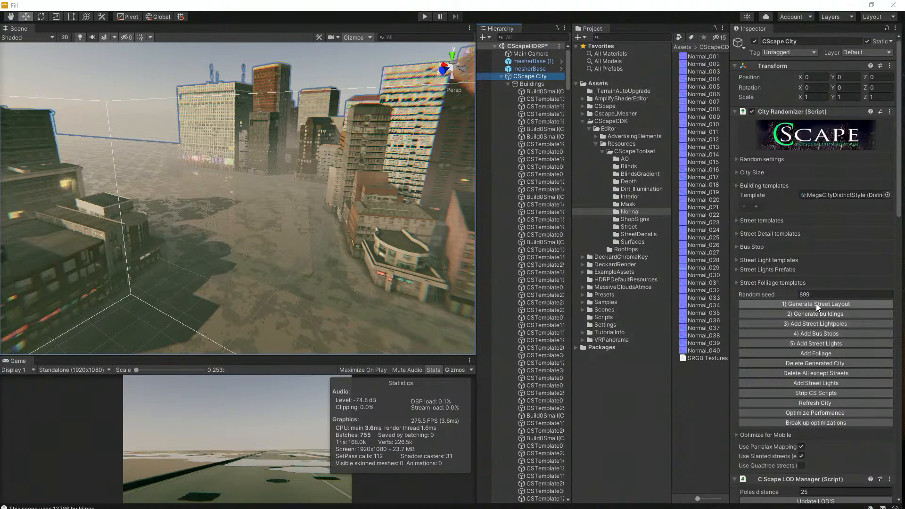
pyautogui.click(830, 305)
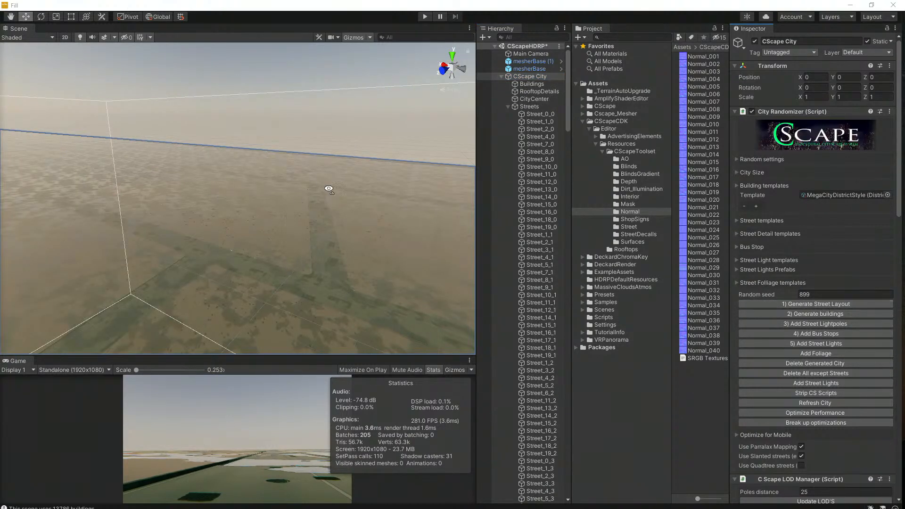
pyautogui.moveTo(337, 170); pyautogui.dragTo(97, 220, button='right')
pyautogui.scroll(-5, 208, 166)
pyautogui.moveTo(211, 161); pyautogui.dragTo(311, 256, button='middle')
pyautogui.scroll(-3, 344, 264)
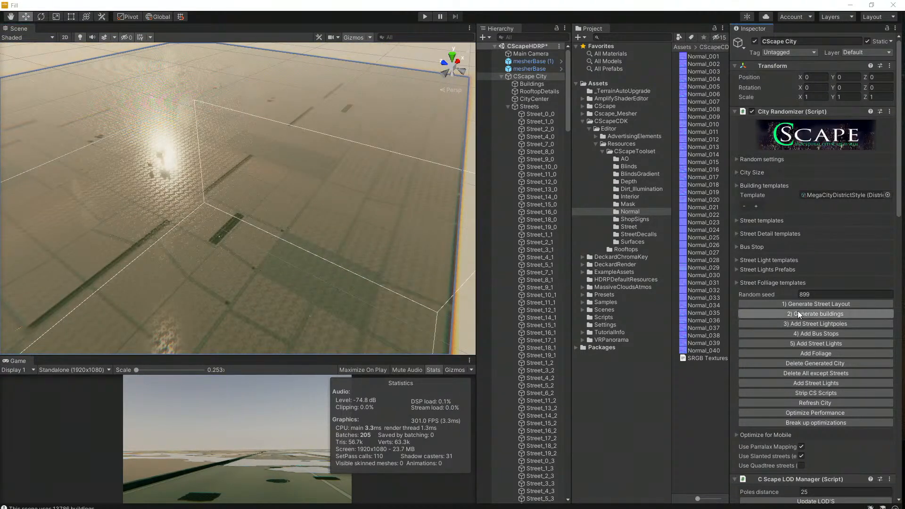
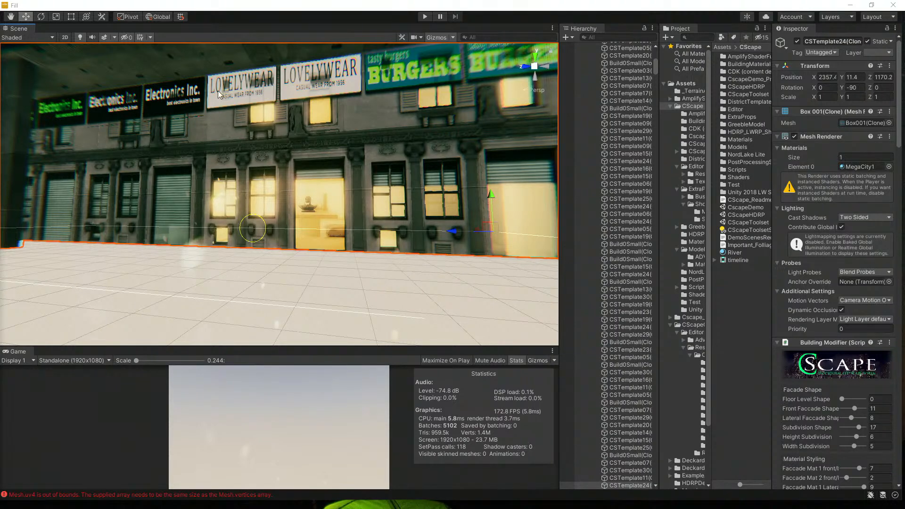
# Step: Frame the selected CSTemplate24 building and move it to a height of about Y 34.1
pyautogui.moveTo(294, 175); pyautogui.dragTo(245, 165, button='right')
pyautogui.press('f')
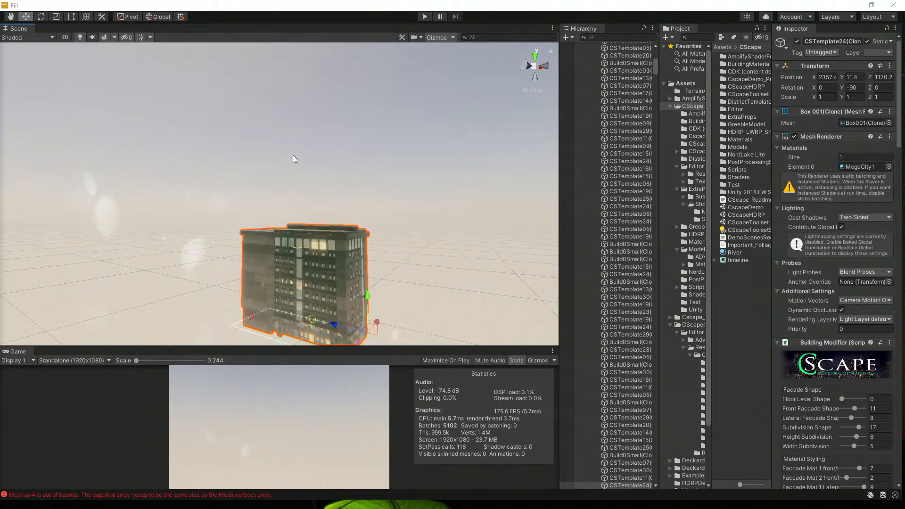
pyautogui.moveTo(244, 206); pyautogui.dragTo(250, 256, button='right')
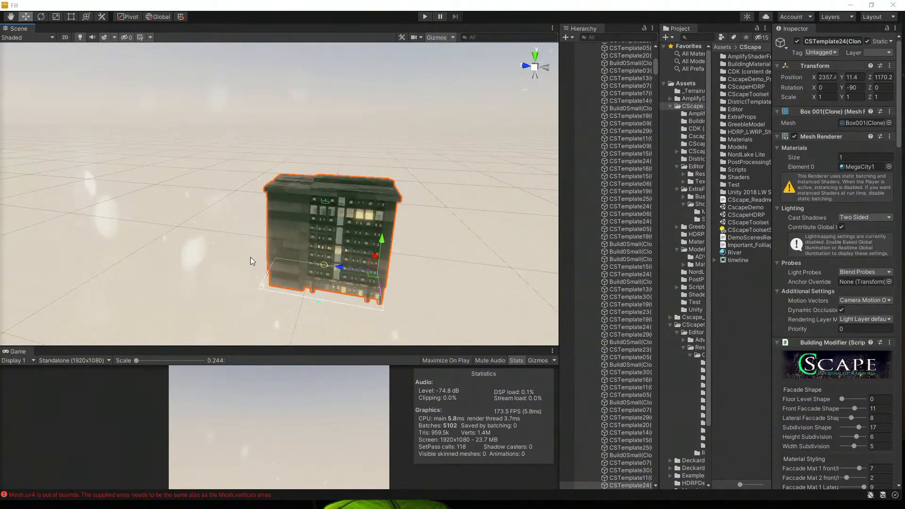
pyautogui.moveTo(376, 280); pyautogui.dragTo(304, 170)
pyautogui.moveTo(293, 262); pyautogui.dragTo(312, 247, button='right')
pyautogui.moveTo(313, 248); pyautogui.dragTo(316, 271)
pyautogui.moveTo(316, 270); pyautogui.dragTo(339, 278, button='middle')
# Step: Open the CScapeToolset scene from the CScape folder without saving the changes to the CScapeHDRP scene
pyautogui.click(14, 5)
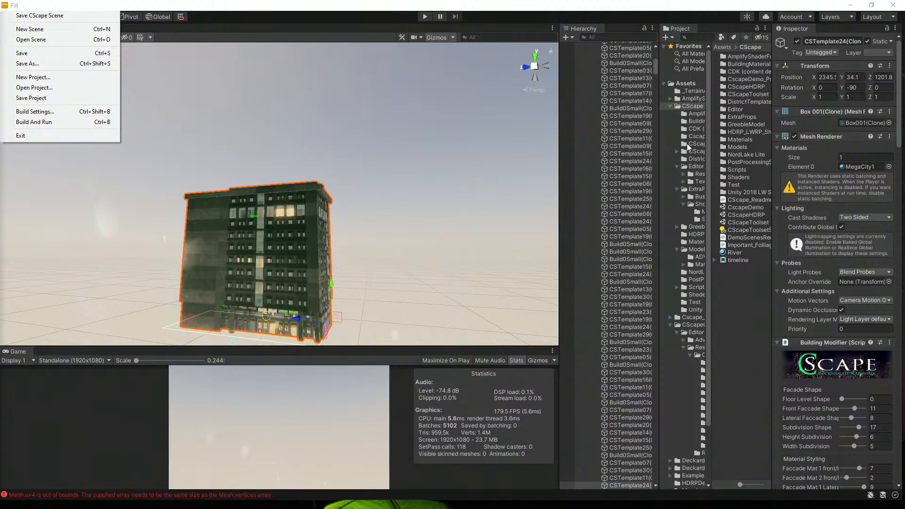
pyautogui.click(670, 104)
pyautogui.click(669, 104)
pyautogui.click(692, 114)
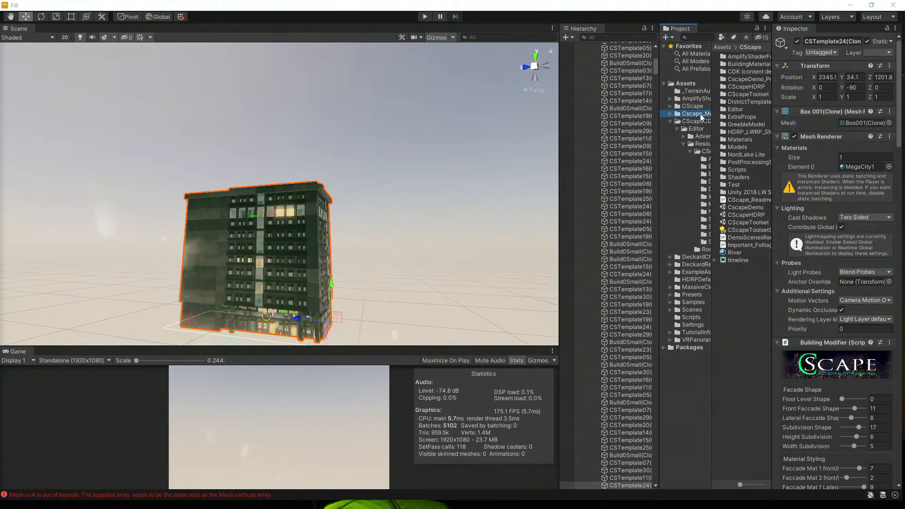
pyautogui.click(691, 106)
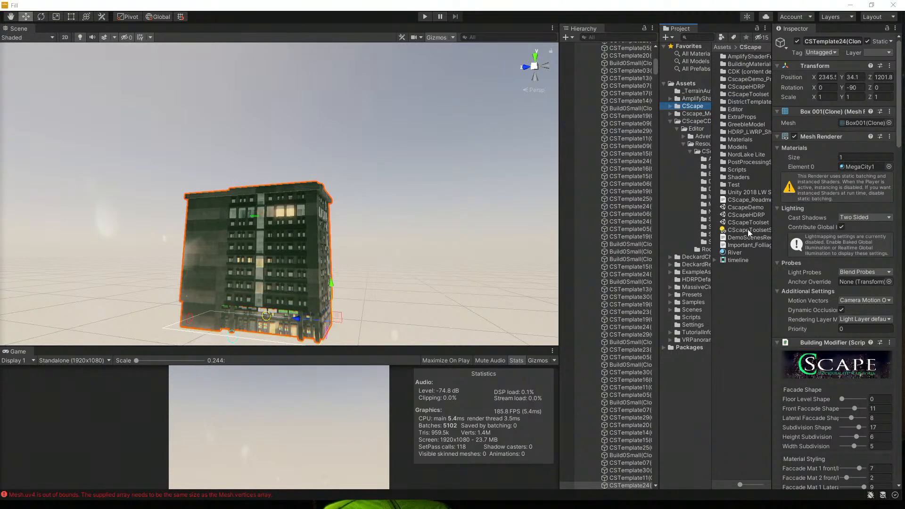
pyautogui.doubleClick(747, 222)
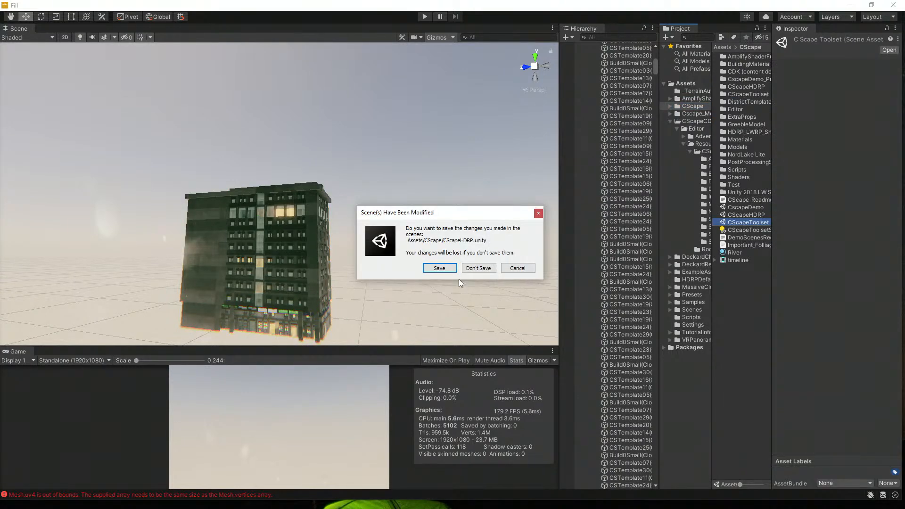
pyautogui.click(478, 268)
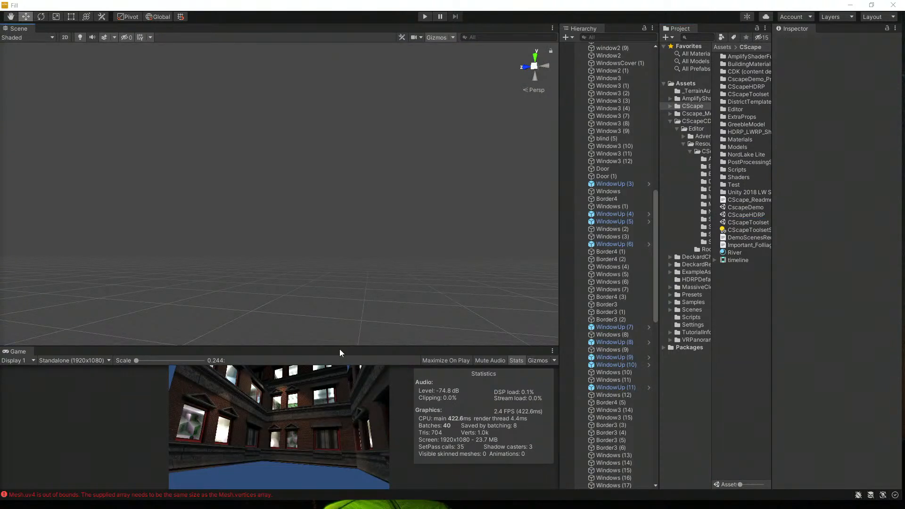
# Step: Enlarge the game preview and select the CScapeBaker object at the start of the scene hierarchy
pyautogui.moveTo(337, 348); pyautogui.dragTo(293, 185)
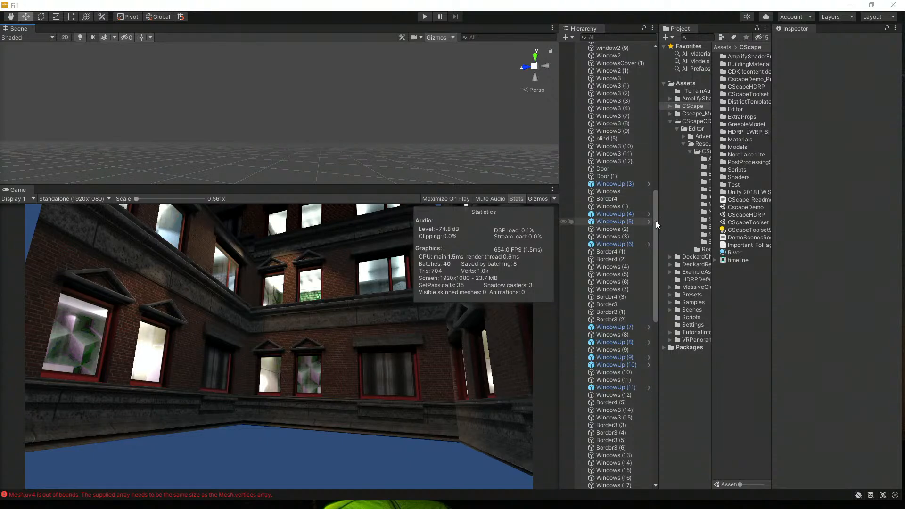
pyautogui.moveTo(659, 219); pyautogui.dragTo(662, 179)
pyautogui.moveTo(659, 210); pyautogui.dragTo(652, 50)
pyautogui.click(612, 54)
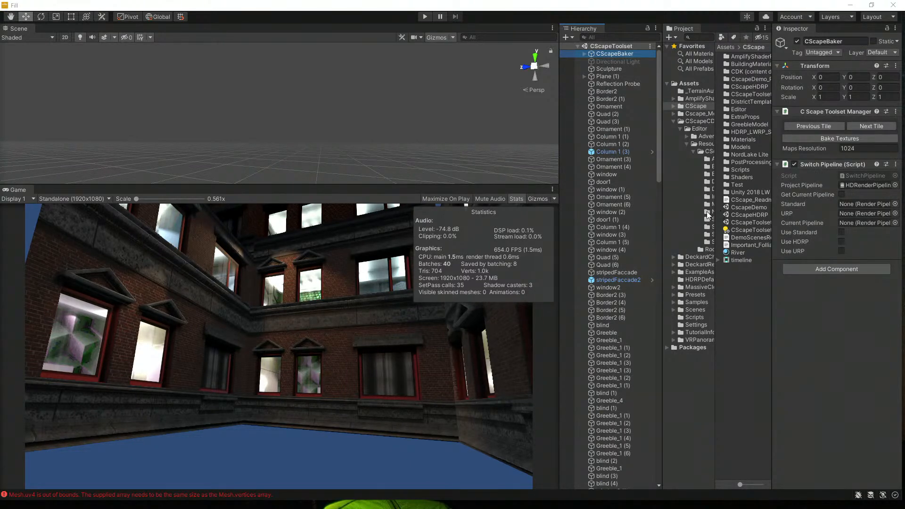
# Step: Step through the facade tiles up to Tile08, return to Tile07 and enlarge the scene view around its layout
pyautogui.click(866, 125)
pyautogui.click(870, 126)
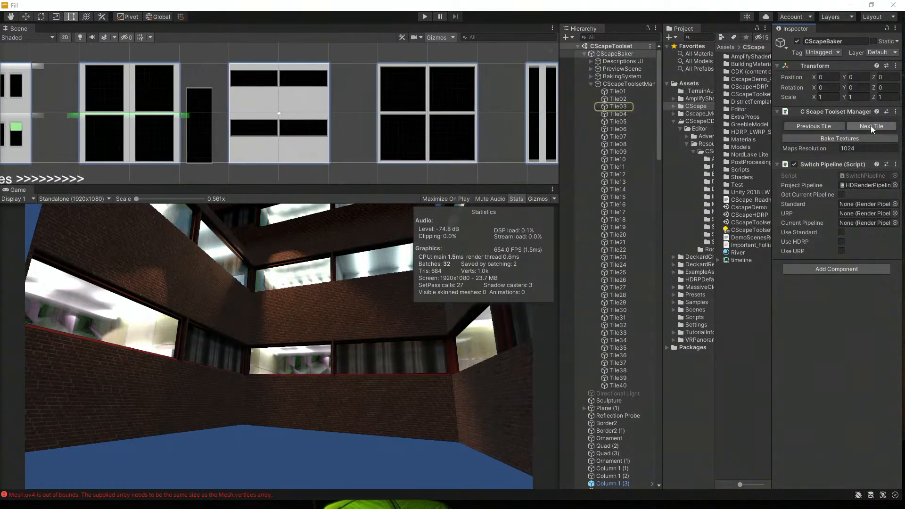
pyautogui.click(870, 125)
pyautogui.click(870, 125)
pyautogui.click(870, 125)
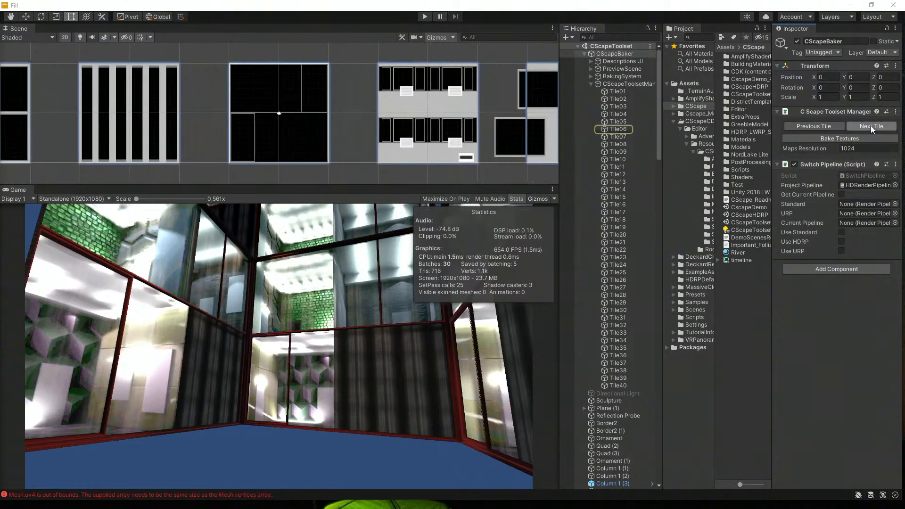
pyautogui.click(870, 125)
pyautogui.click(870, 125)
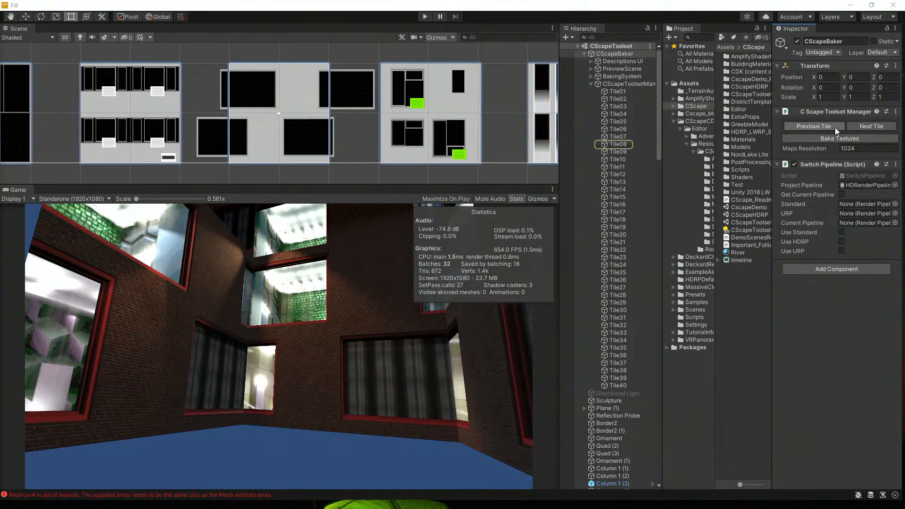
pyautogui.click(834, 127)
pyautogui.moveTo(243, 102); pyautogui.dragTo(247, 104, button='middle')
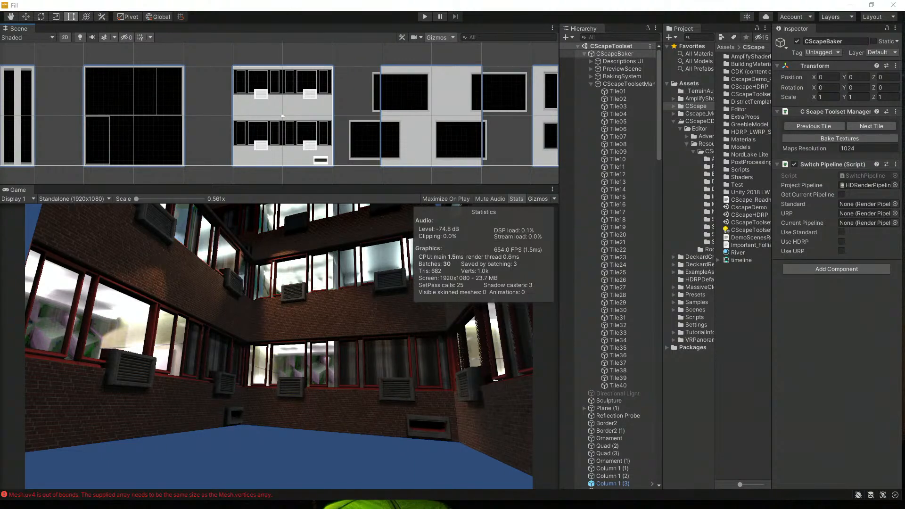
pyautogui.moveTo(371, 92); pyautogui.dragTo(334, 102, button='middle')
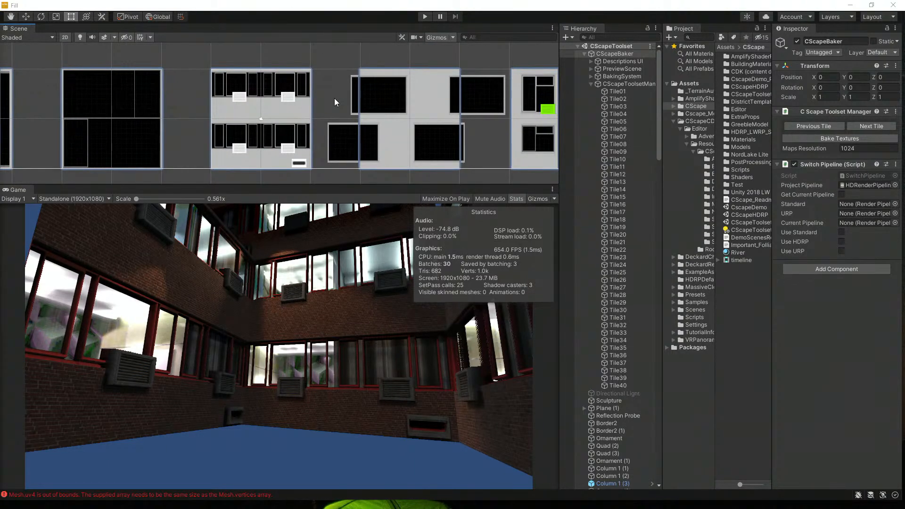
pyautogui.moveTo(303, 185); pyautogui.dragTo(299, 227)
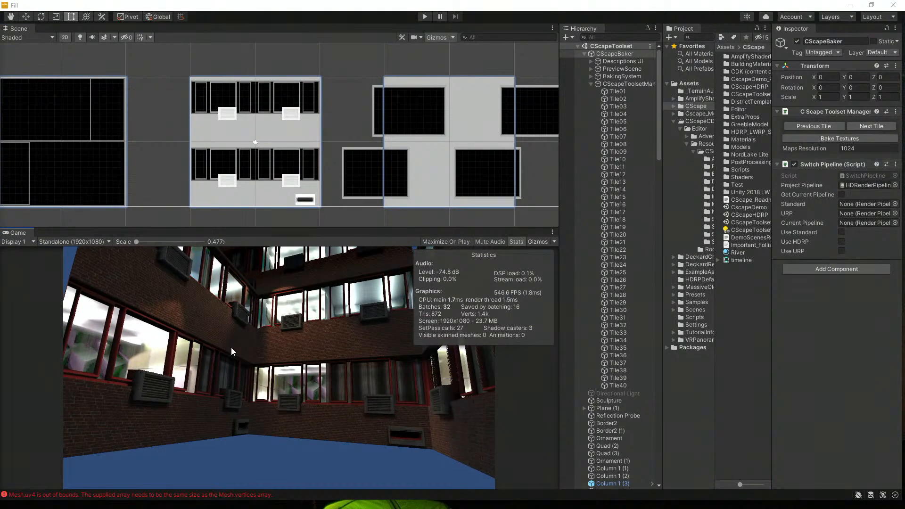
# Step: Advance through the facade tiles to Tile10, comparing it with Tile09 along the way
pyautogui.click(858, 127)
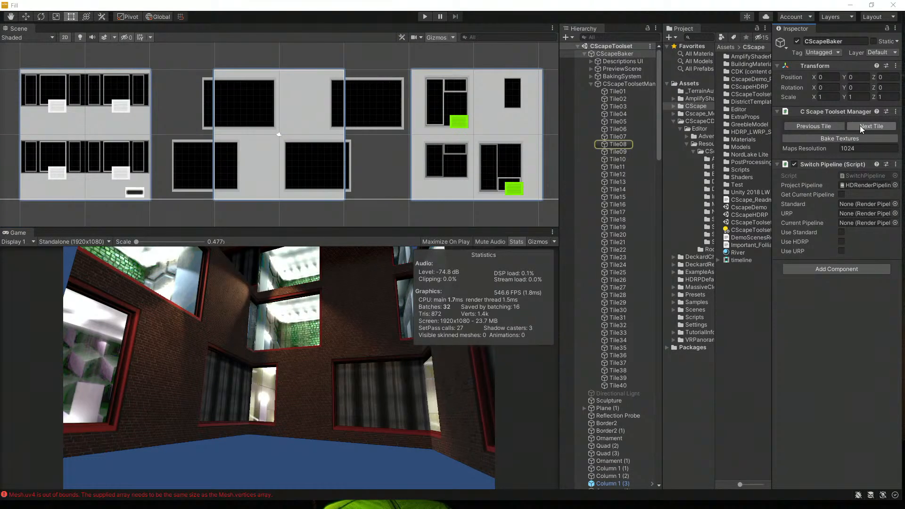
pyautogui.click(860, 125)
pyautogui.click(860, 126)
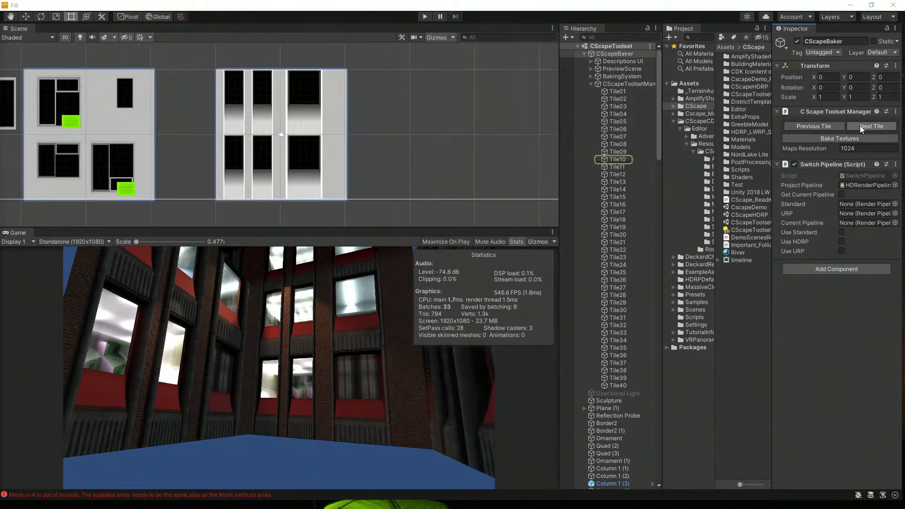
pyautogui.click(813, 129)
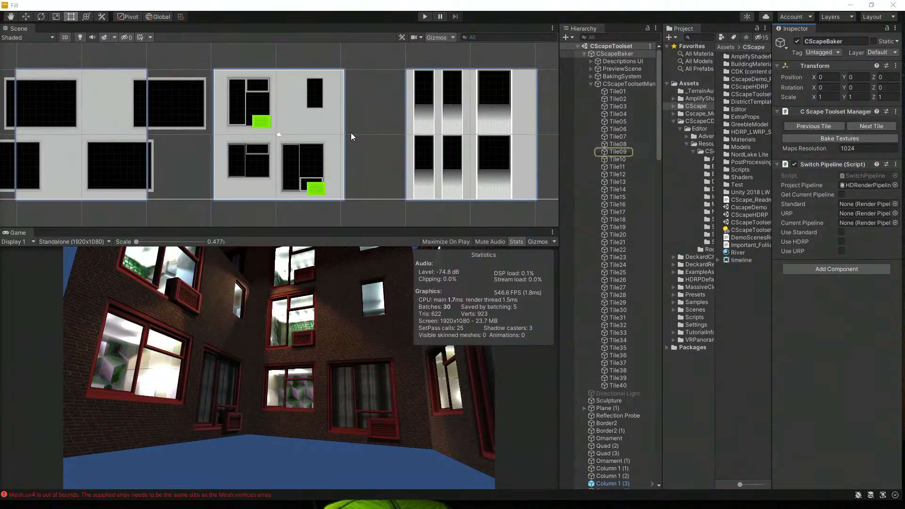
pyautogui.click(871, 126)
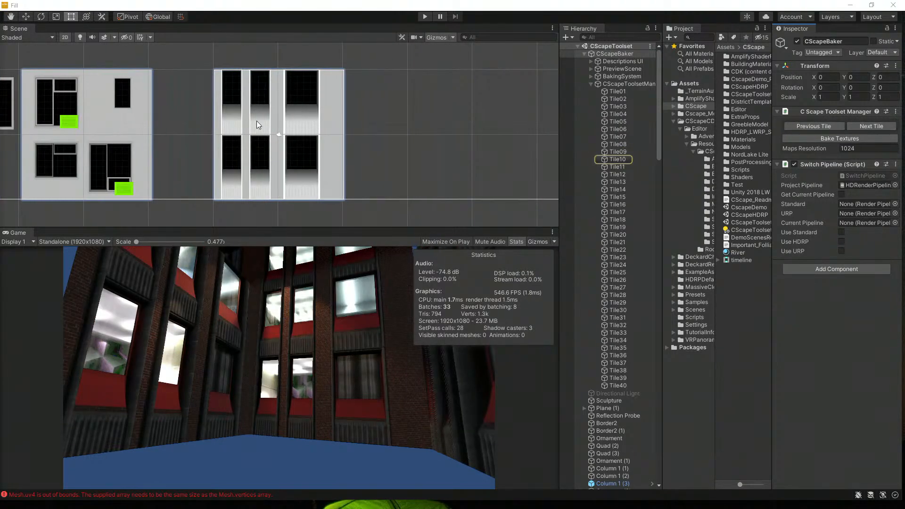
# Step: Shorten Tile10's upper middle window from its lower and upper edges, and widen it towards the right
pyautogui.click(262, 113)
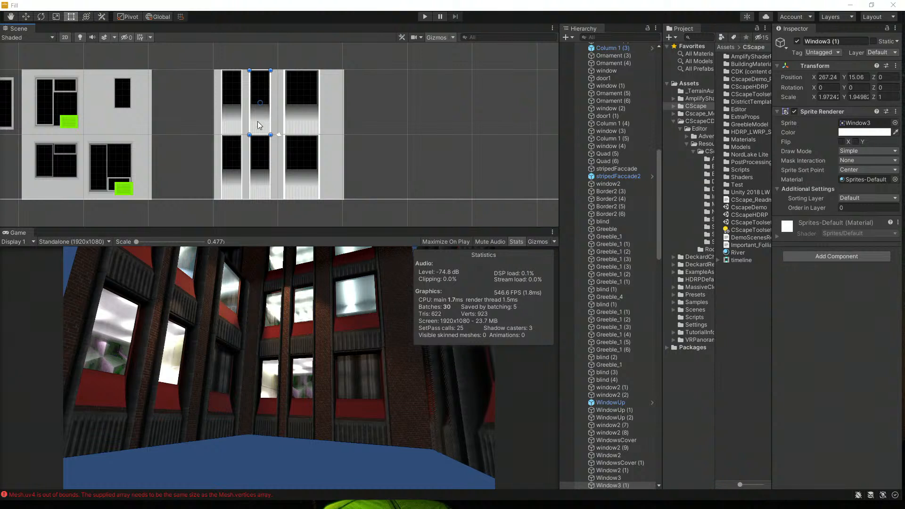
pyautogui.scroll(5, 257, 133)
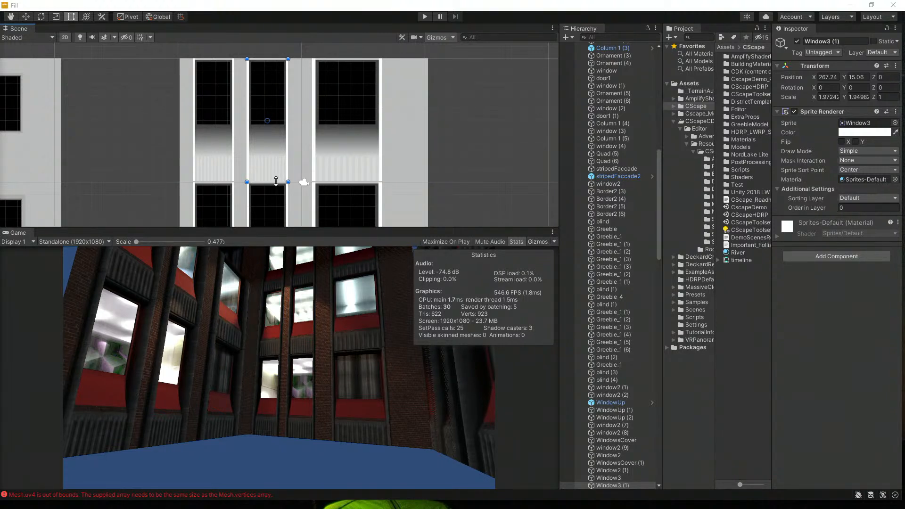
pyautogui.moveTo(276, 182); pyautogui.dragTo(277, 125)
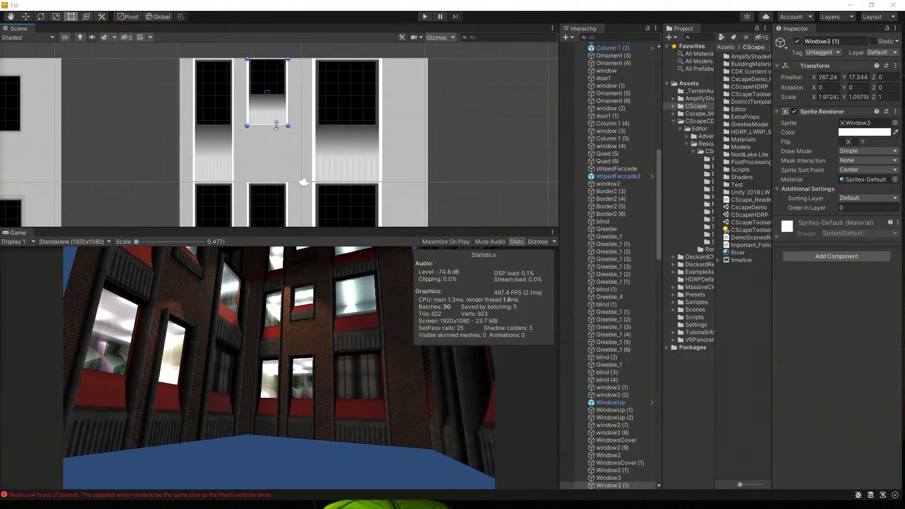
pyautogui.moveTo(278, 76); pyautogui.dragTo(280, 89, button='middle')
pyautogui.moveTo(273, 71); pyautogui.dragTo(274, 86)
pyautogui.moveTo(290, 116); pyautogui.dragTo(304, 118)
# Step: Shorten Tile10's upper right window to a Y scale of about 1.37 and move it to about X 275.58, Y 14.85
pyautogui.click(314, 166)
pyautogui.click(328, 174)
pyautogui.moveTo(323, 195); pyautogui.dragTo(326, 158)
pyautogui.moveTo(342, 105); pyautogui.dragTo(364, 127)
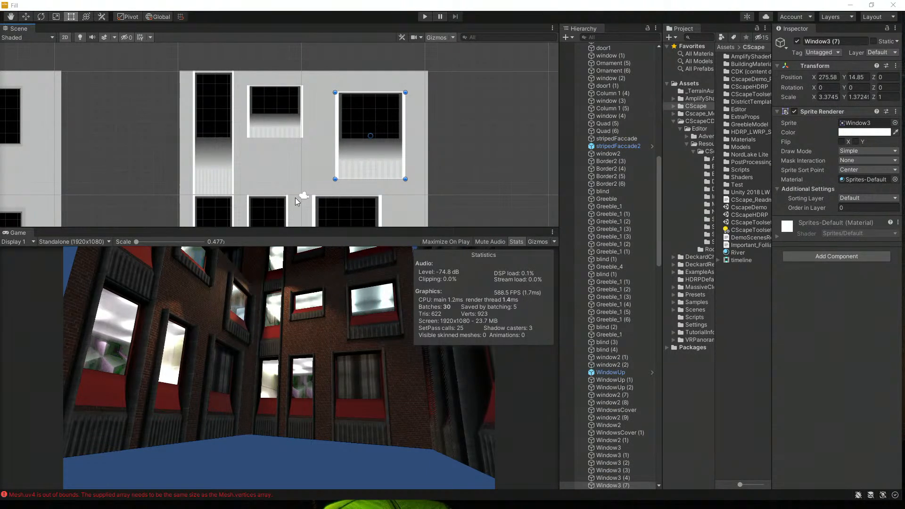
# Step: Move the green blind from Tile09's lower right window to the lower right of Tile10, at about X 278.24, Y 4.2
pyautogui.click(274, 213)
pyautogui.moveTo(286, 203); pyautogui.dragTo(333, 118, button='middle')
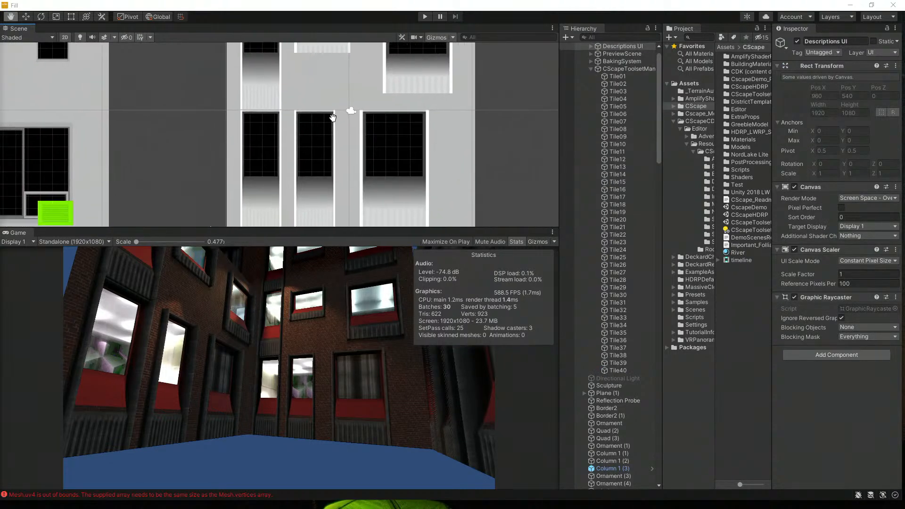
pyautogui.scroll(-2, 336, 121)
pyautogui.click(129, 189)
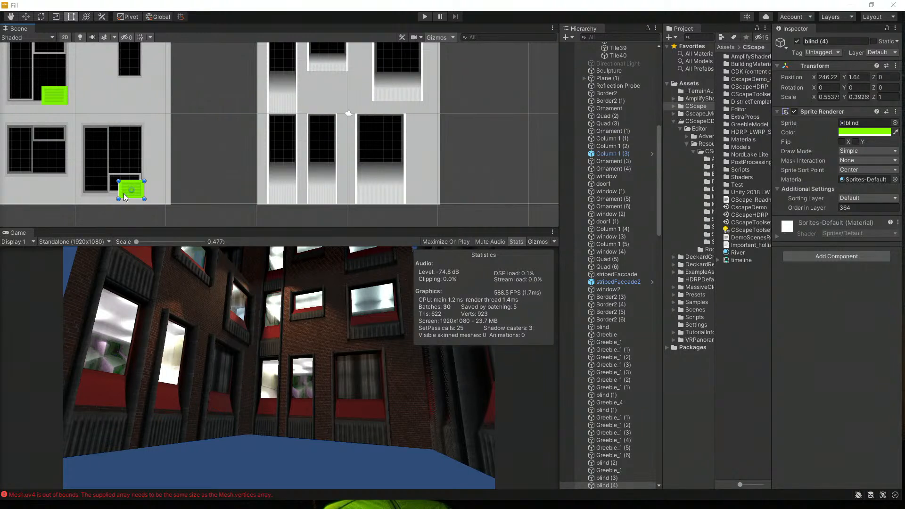
pyautogui.moveTo(124, 193); pyautogui.dragTo(414, 166)
# Step: Move Tile18's right narrow window between Tile10's upper middle and right windows, shortened to about 2.70 high at X 271.04, Y 15.45
pyautogui.scroll(-1, 323, 140)
pyautogui.scroll(-6, 323, 140)
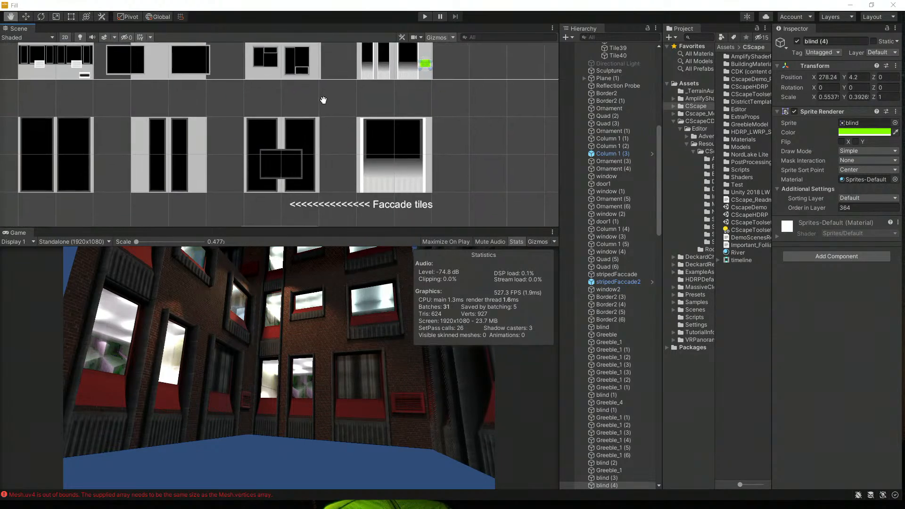
pyautogui.scroll(1, 323, 100)
pyautogui.moveTo(281, 167); pyautogui.dragTo(245, 208, button='middle')
pyautogui.click(141, 208)
pyautogui.moveTo(136, 211); pyautogui.dragTo(373, 89)
pyautogui.moveTo(385, 57); pyautogui.dragTo(369, 126, button='middle')
pyautogui.moveTo(363, 138); pyautogui.dragTo(349, 138)
pyautogui.moveTo(349, 186); pyautogui.dragTo(348, 143)
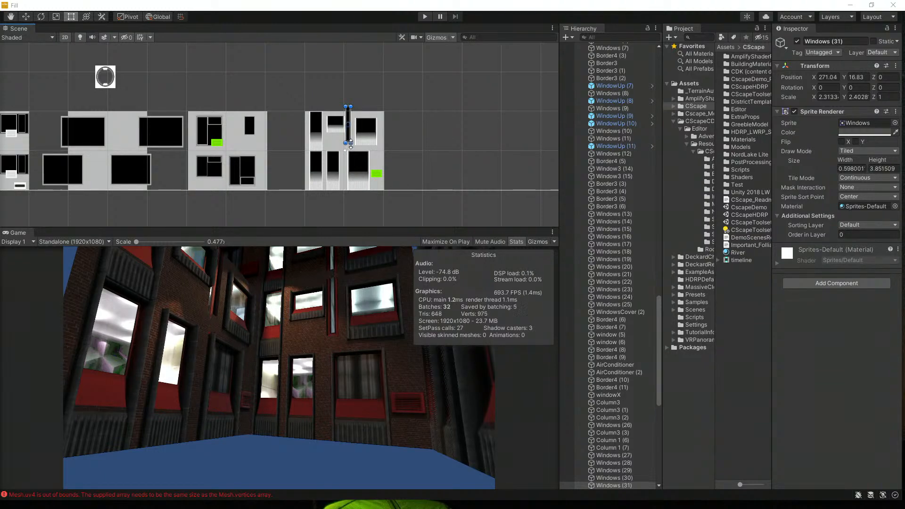
pyautogui.moveTo(348, 106); pyautogui.dragTo(348, 116)
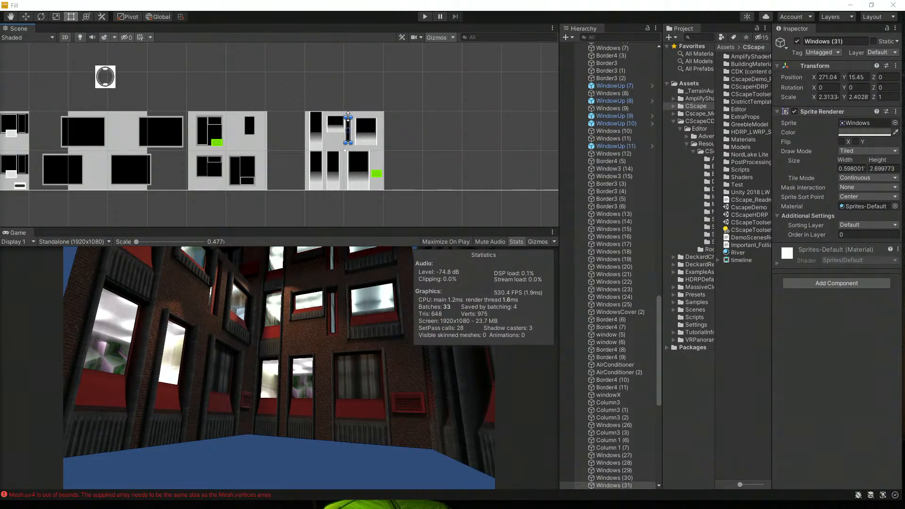
# Step: Move Tile08's upper right window into Tile10's lower right corner and resize it to about 1.66 wide and 3.75 high
pyautogui.scroll(5, 245, 314)
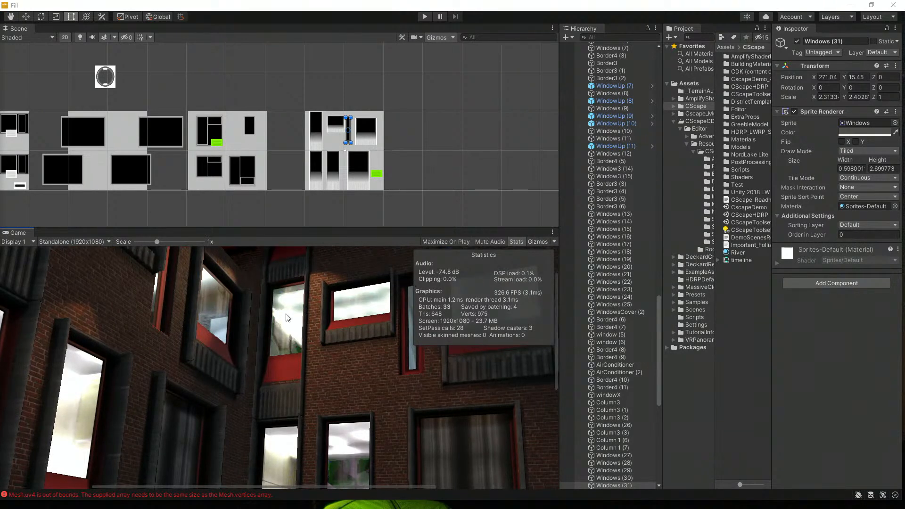
pyautogui.scroll(-5, 286, 315)
pyautogui.scroll(-2, 349, 103)
pyautogui.scroll(-3, 332, 129)
pyautogui.scroll(6, 332, 114)
pyautogui.scroll(3, 313, 113)
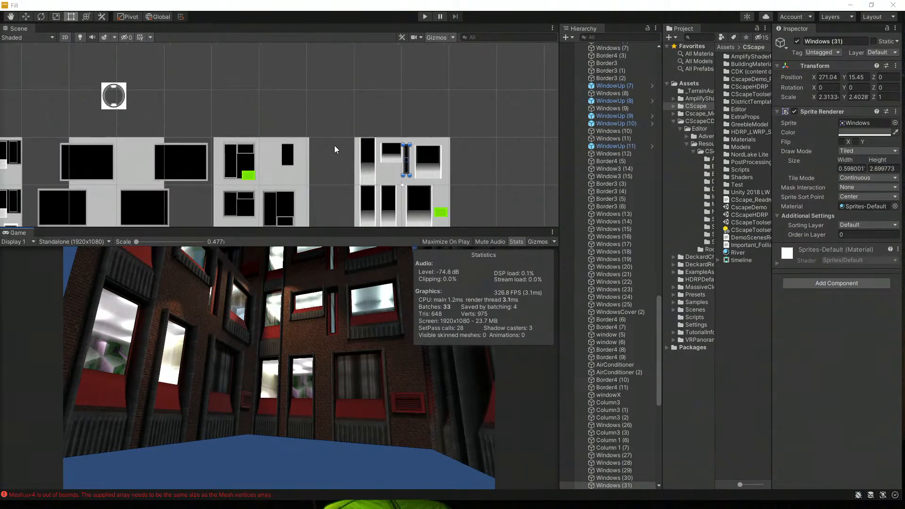
pyautogui.moveTo(296, 163); pyautogui.dragTo(218, 102, button='middle')
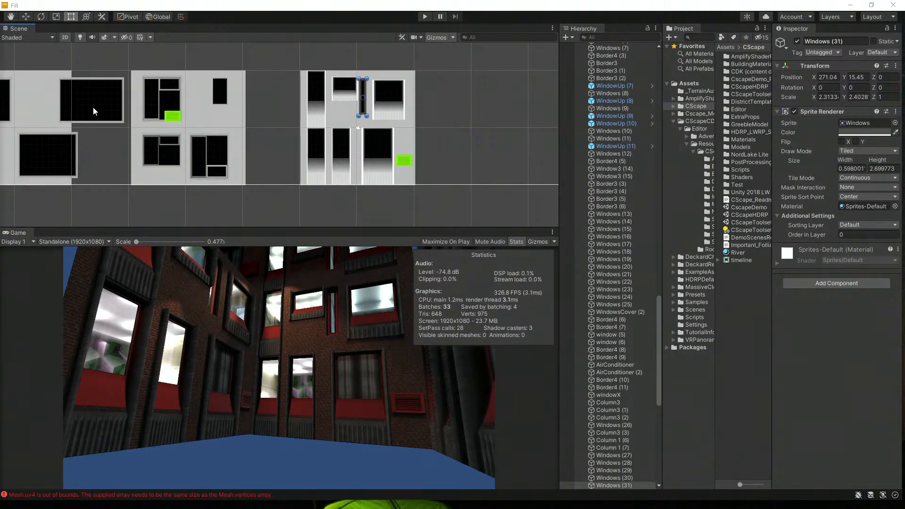
pyautogui.click(80, 111)
pyautogui.click(87, 101)
pyautogui.moveTo(83, 111); pyautogui.dragTo(414, 153)
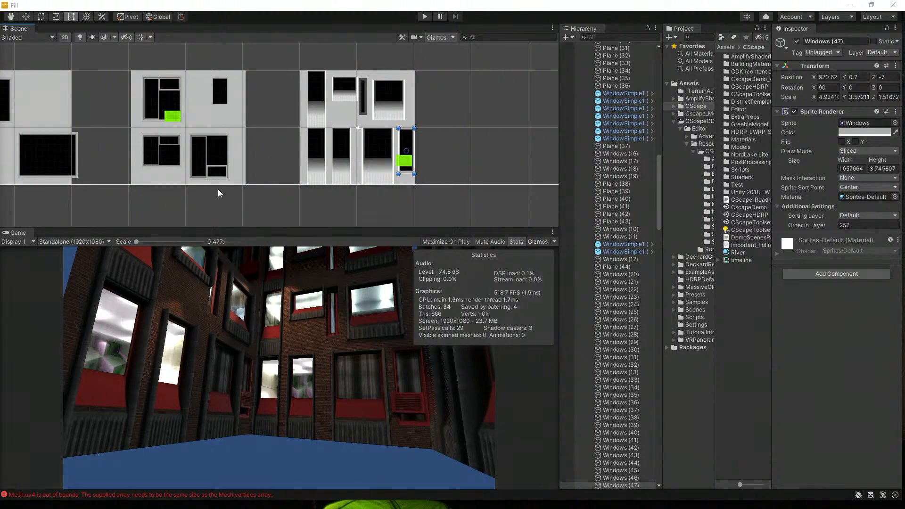
# Step: Shorten Tile10's lower middle window from its lower edge to a Y scale of about 0.98
pyautogui.click(346, 161)
pyautogui.click(340, 173)
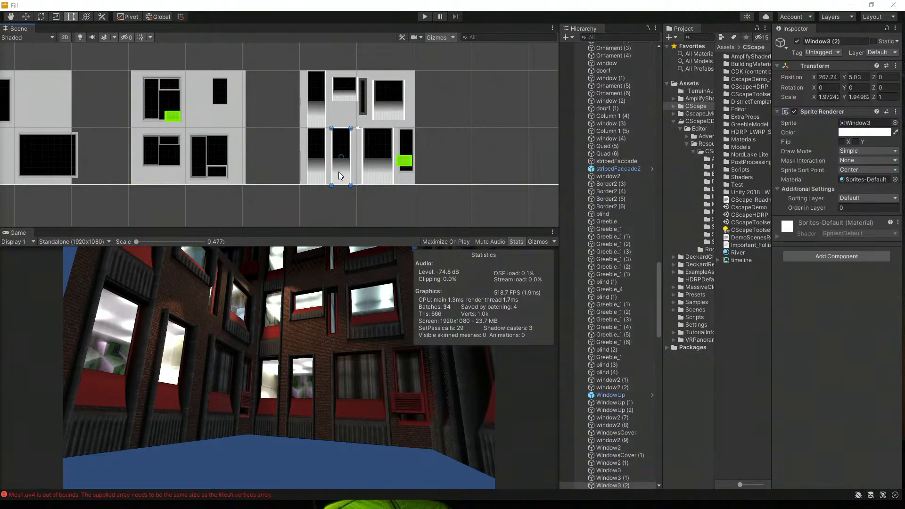
pyautogui.moveTo(341, 184); pyautogui.dragTo(340, 155)
# Step: Extend the large window in the tile directly below Tile10 slightly downwards, to a Y scale of about 3.93
pyautogui.moveTo(271, 134); pyautogui.dragTo(253, 112, button='middle')
pyautogui.scroll(-2, 228, 168)
pyautogui.scroll(-5, 254, 112)
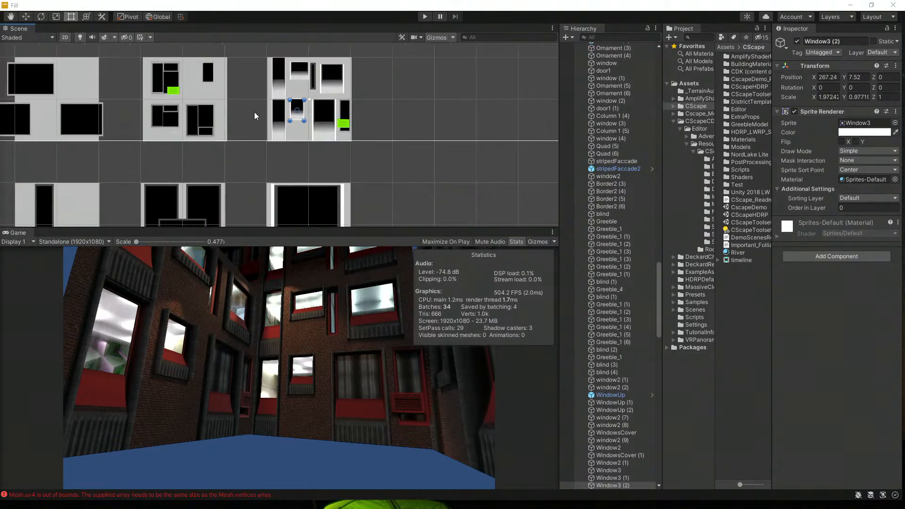
pyautogui.moveTo(238, 159); pyautogui.dragTo(272, 85, button='middle')
pyautogui.click(324, 129)
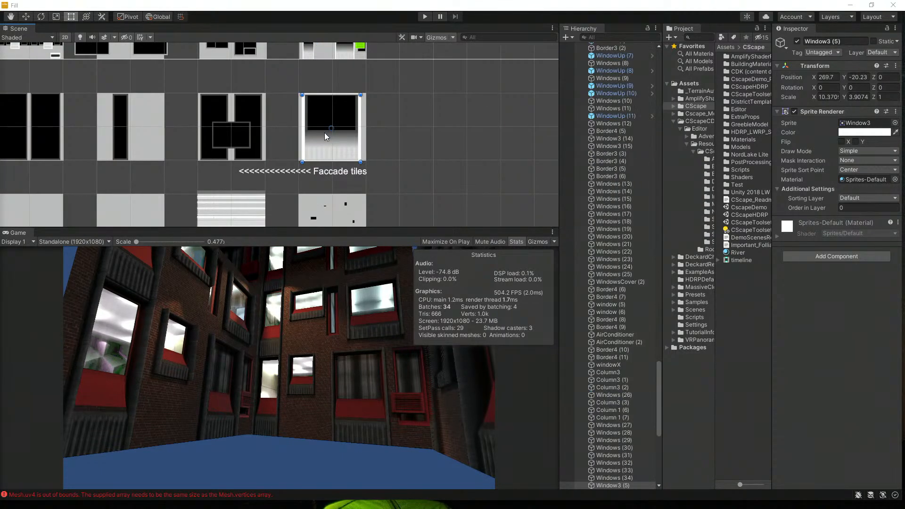
pyautogui.moveTo(328, 160)
pyautogui.mouseDown()
pyautogui.moveTo(328, 143)
pyautogui.moveTo(329, 161)
pyautogui.mouseUp()
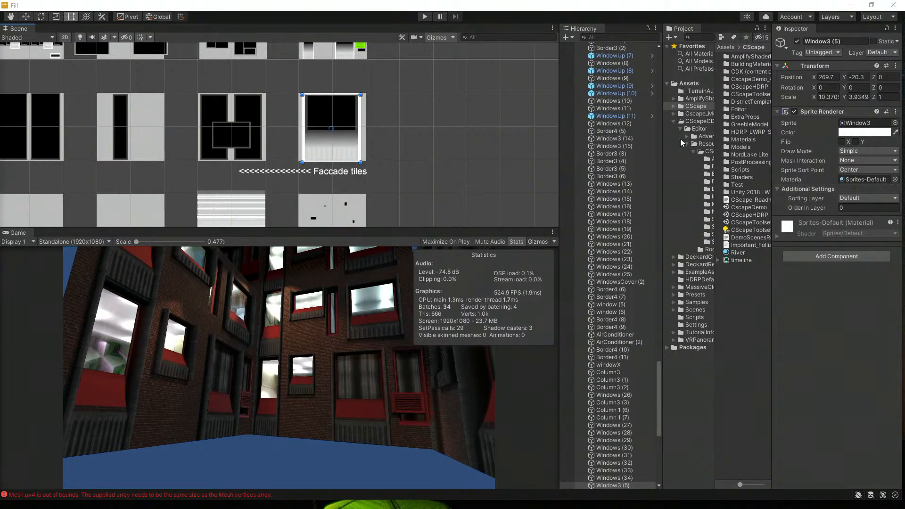
# Step: Advance to Tile11 and move its green blind over the lower right window, at about X 5.75, Y -21.95
pyautogui.scroll(15, 610, 71)
pyautogui.scroll(10, 611, 71)
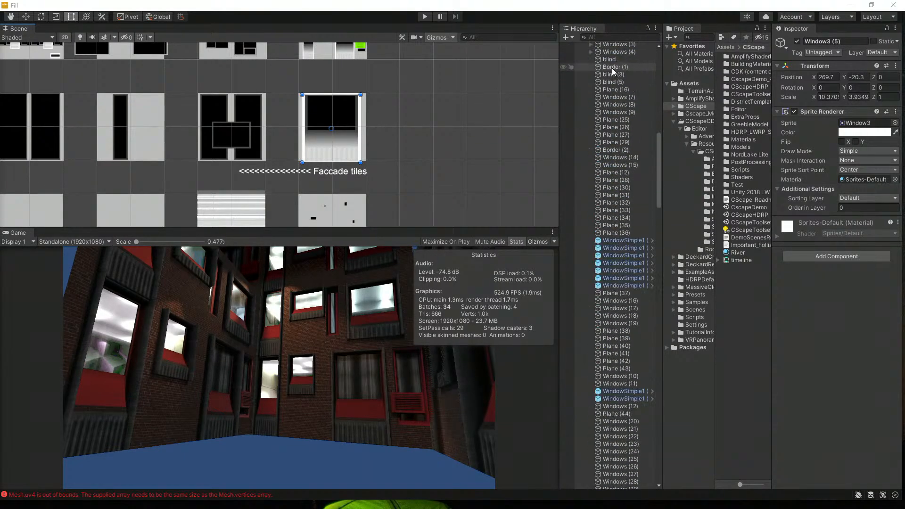
pyautogui.click(616, 54)
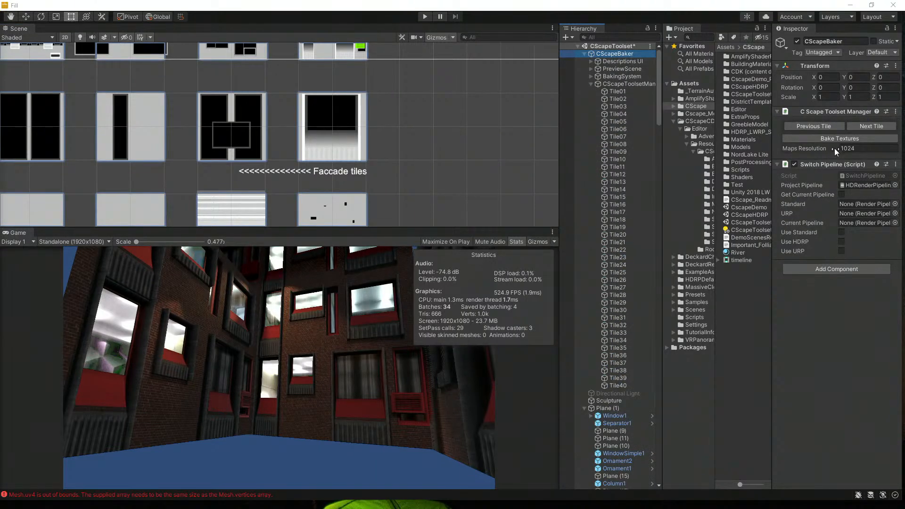
pyautogui.click(857, 126)
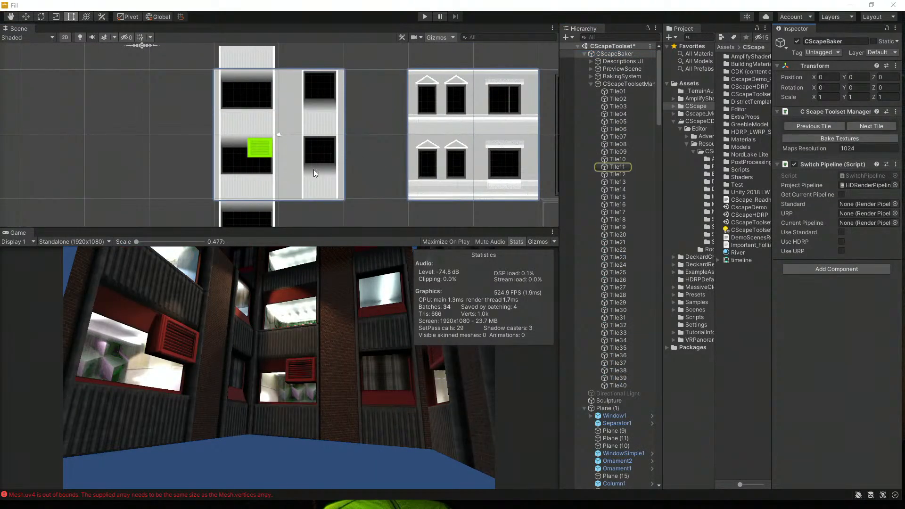
pyautogui.click(255, 155)
pyautogui.moveTo(262, 151); pyautogui.dragTo(298, 164)
pyautogui.moveTo(310, 157); pyautogui.dragTo(319, 155)
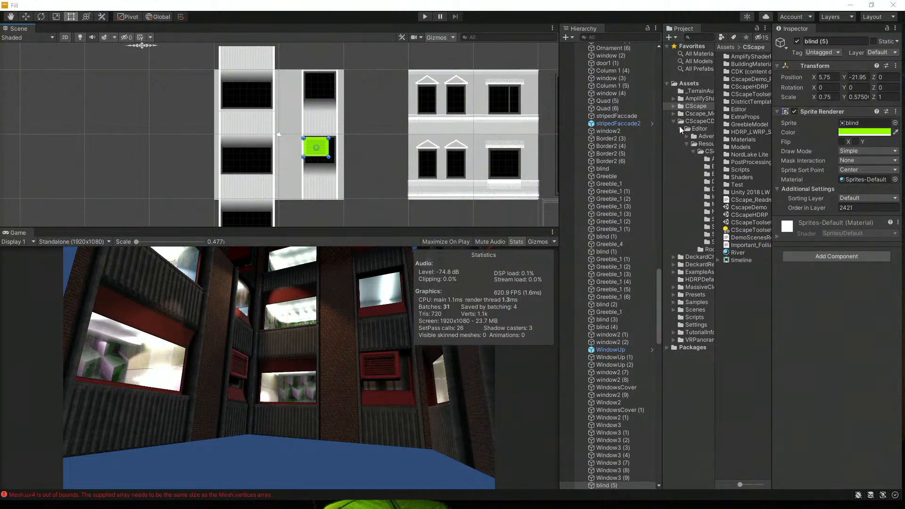
# Step: Advance to Tile12 and enlarge the scene view around its lower windows
pyautogui.scroll(20, 632, 57)
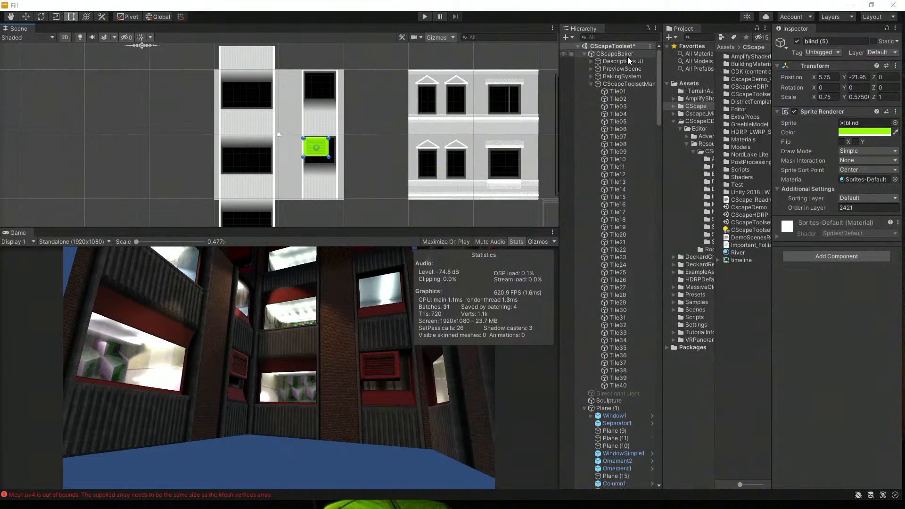
pyautogui.click(614, 54)
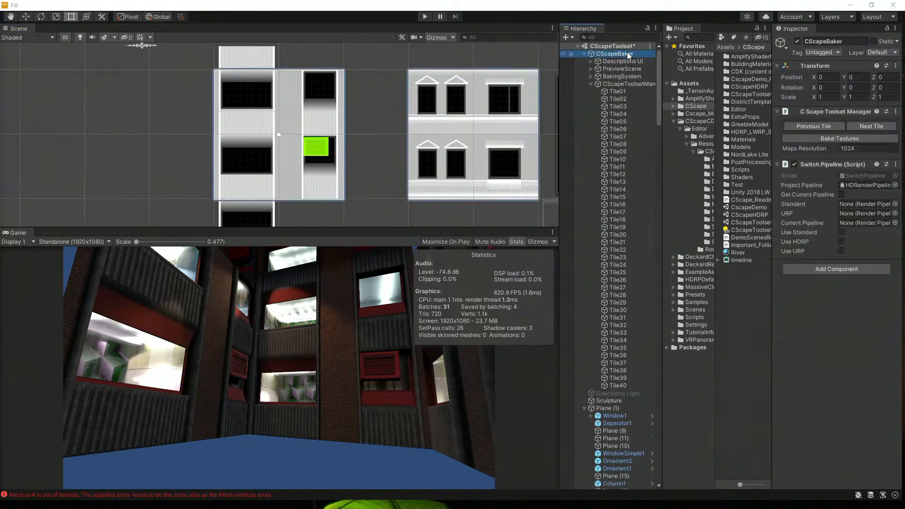
pyautogui.click(881, 129)
pyautogui.scroll(6, 269, 163)
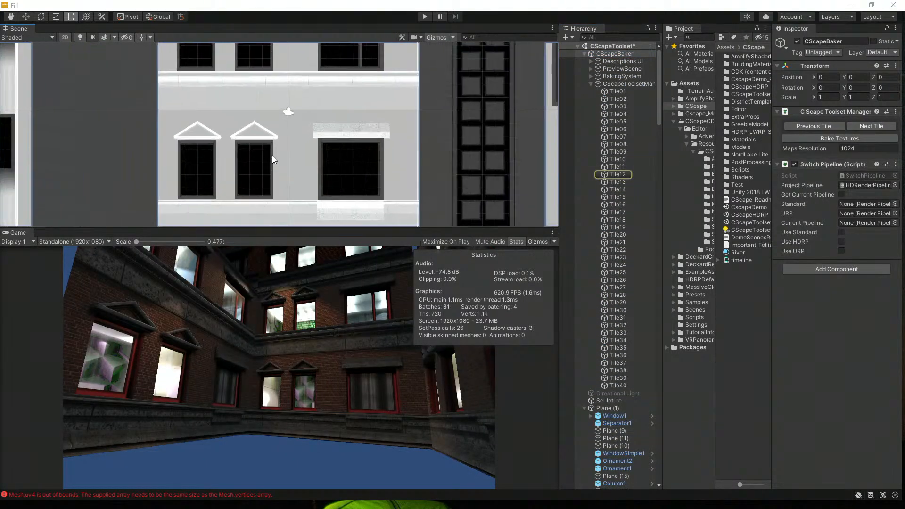
# Step: Reshape Tile12's lower right window into an L-shaped opening and move the border above it to about X 35.08, Y -21.22
pyautogui.click(358, 159)
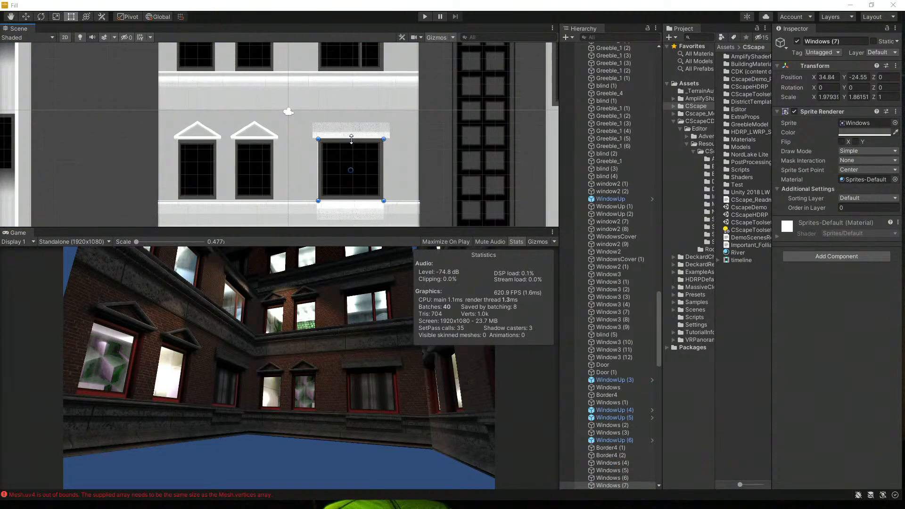
pyautogui.moveTo(352, 139); pyautogui.dragTo(372, 129)
pyautogui.click(343, 152)
pyautogui.click(357, 130)
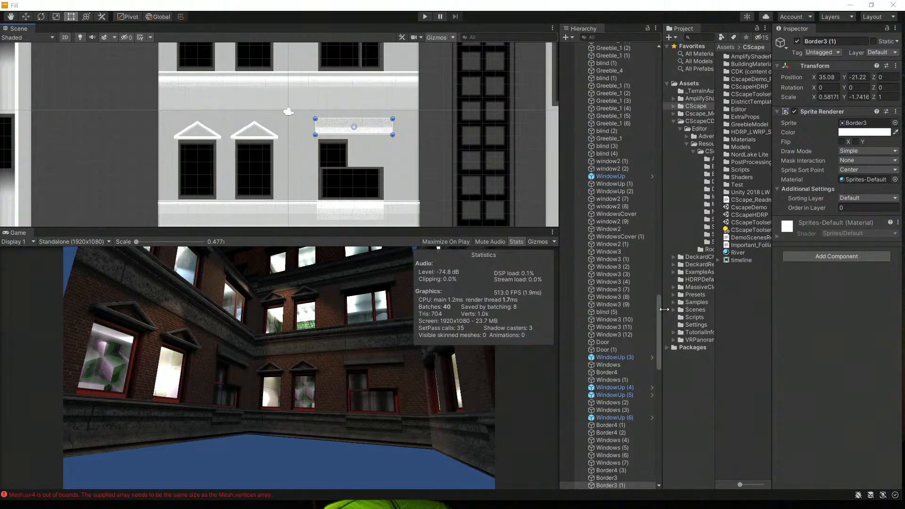
# Step: Show CScapeBaker's texture baking settings and the available scene saving commands
pyautogui.moveTo(660, 313); pyautogui.dragTo(658, 54)
pyautogui.click(613, 53)
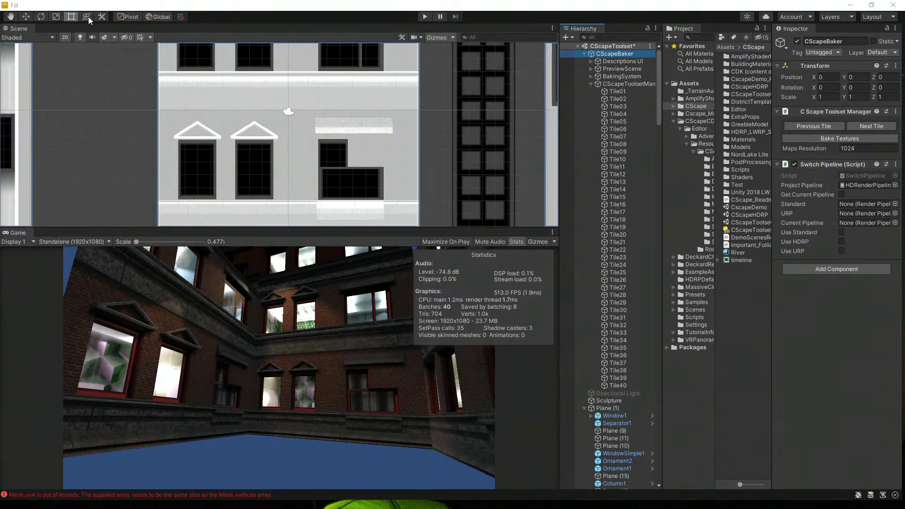
pyautogui.click(7, 6)
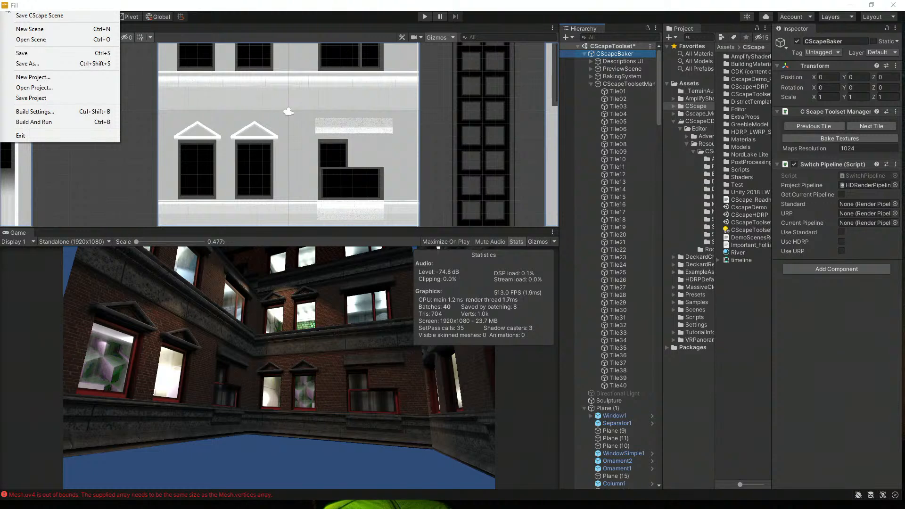
pyautogui.click(623, 86)
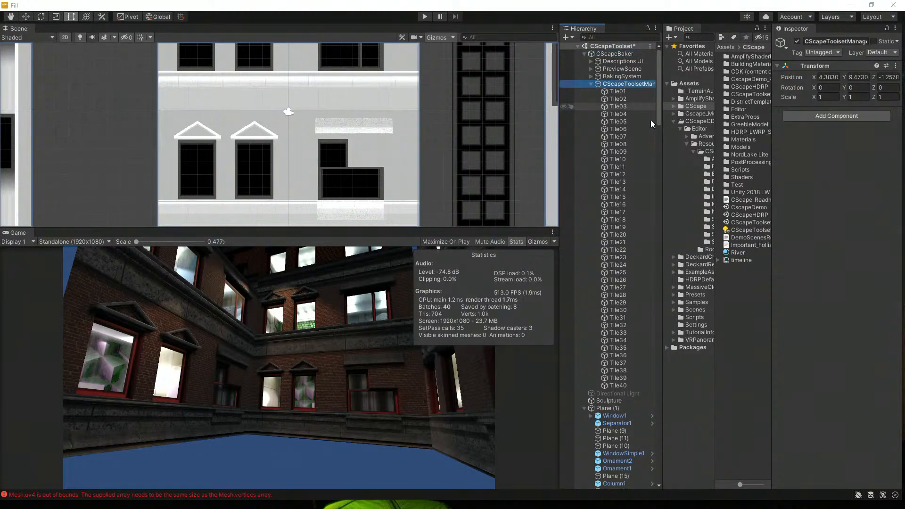
# Step: Widen the project asset browser and look through the BlindsGradient, Depth and Normal texture folders of CScapeCDK's CScapeToolset
pyautogui.moveTo(661, 164); pyautogui.dragTo(560, 193)
pyautogui.moveTo(612, 204); pyautogui.dragTo(685, 212)
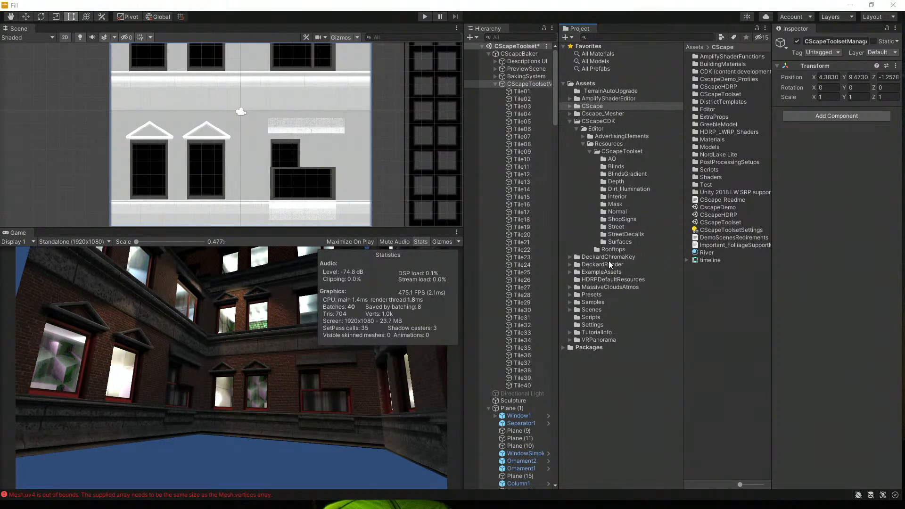
pyautogui.click(602, 120)
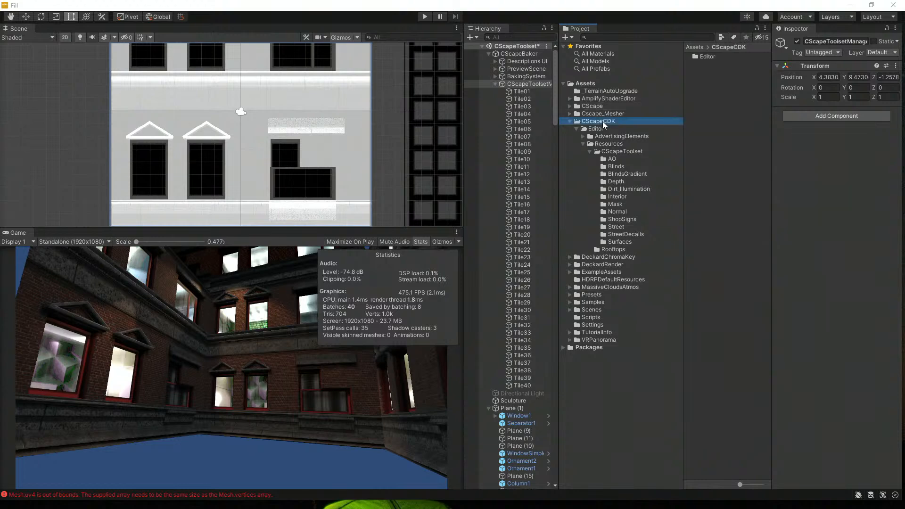
pyautogui.click(618, 175)
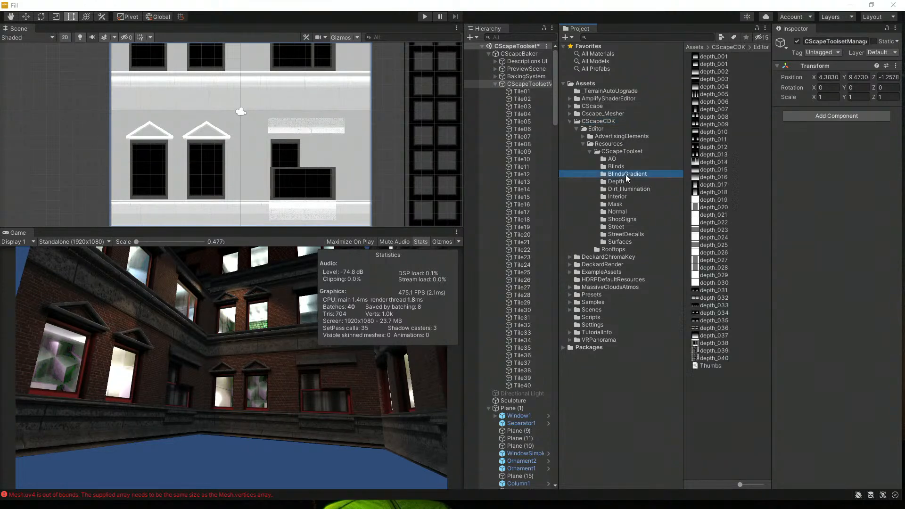
pyautogui.click(621, 181)
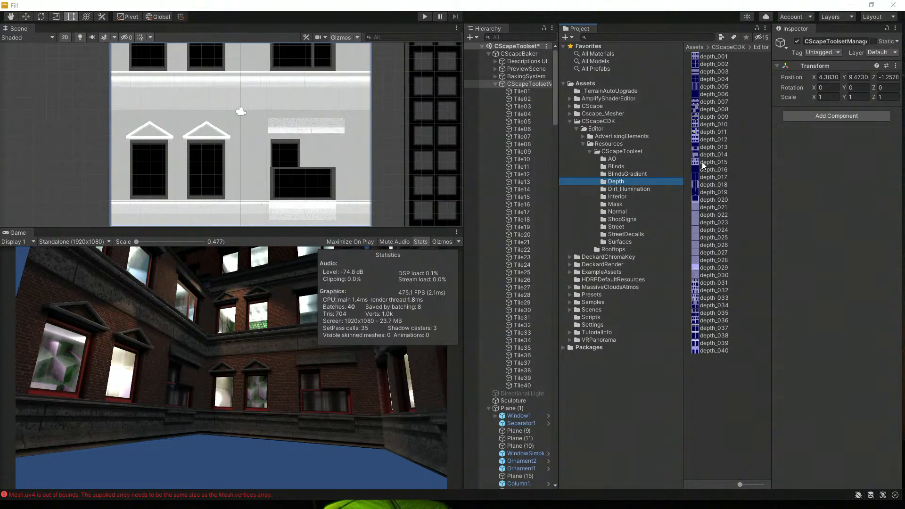
pyautogui.click(616, 211)
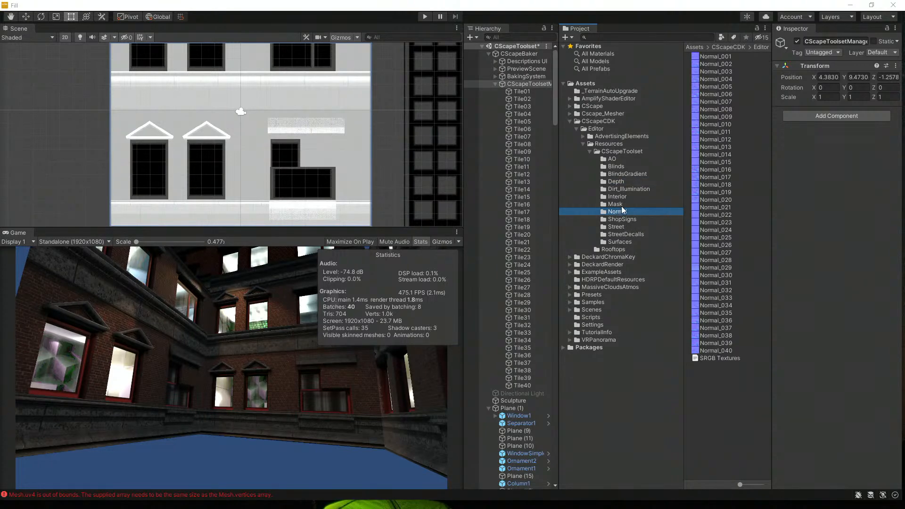
# Step: Preview several baked normal maps in the Normal folder, including Normal_007, Normal_008, Normal_021 and Normal_006
pyautogui.click(714, 102)
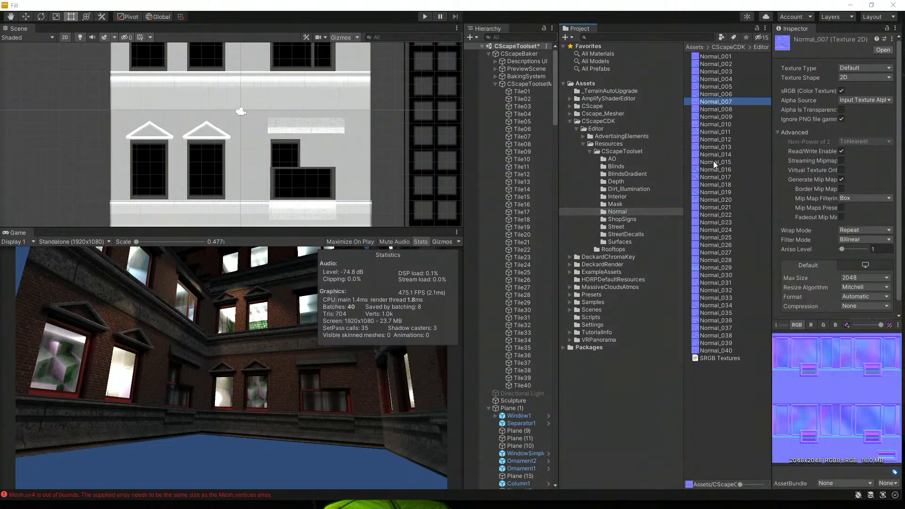
pyautogui.click(712, 109)
pyautogui.click(712, 117)
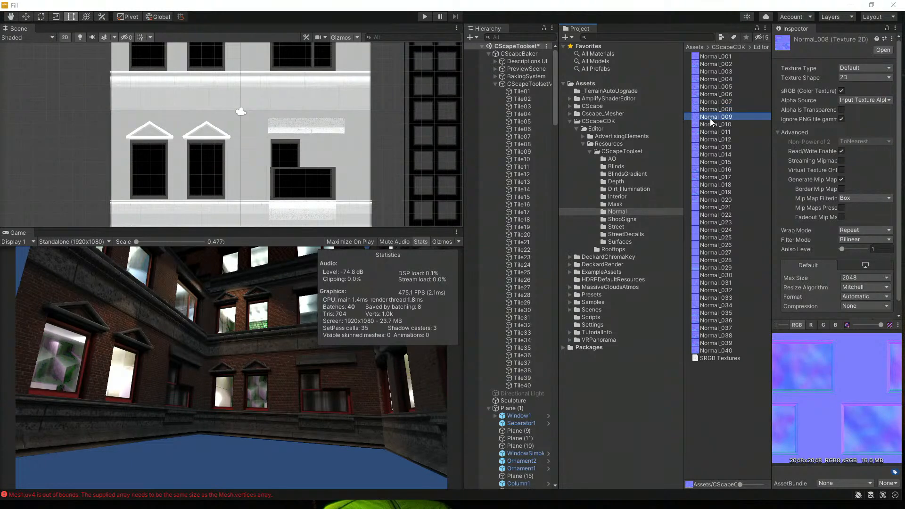
pyautogui.click(713, 155)
pyautogui.click(714, 208)
pyautogui.click(712, 245)
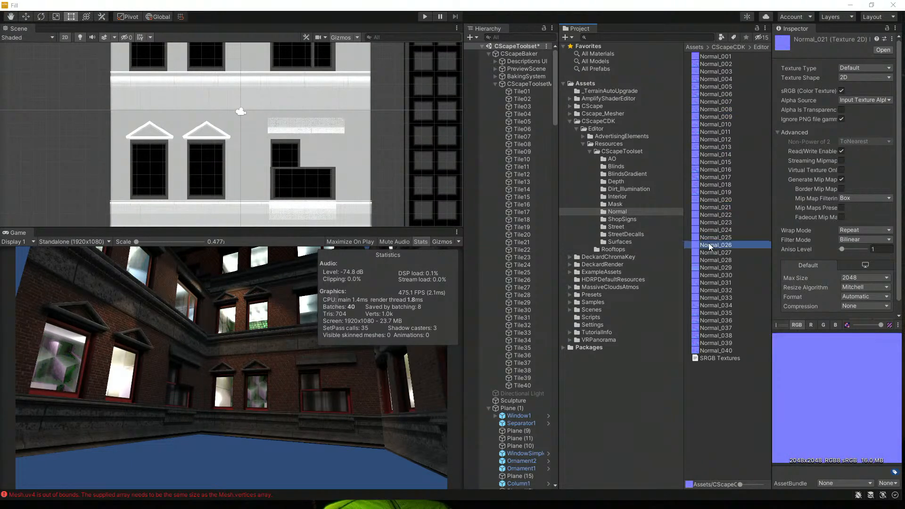
pyautogui.click(714, 110)
pyautogui.click(717, 95)
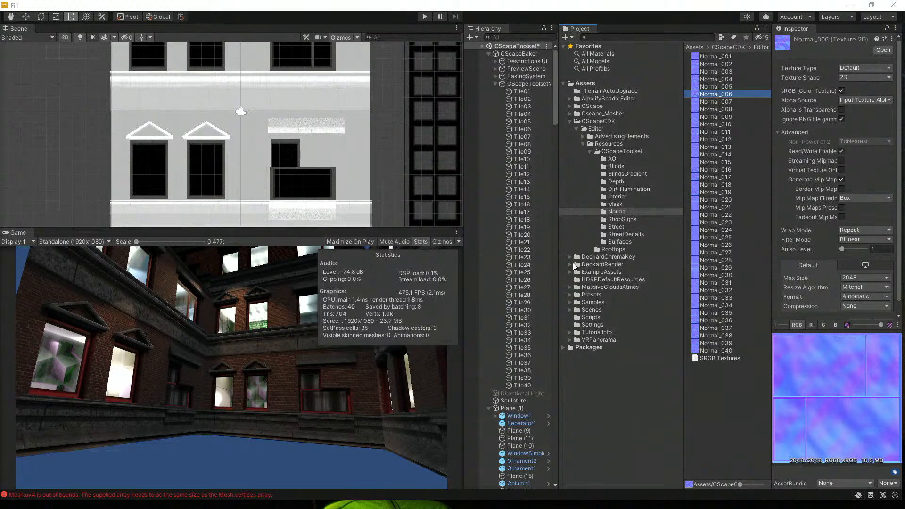
pyautogui.click(611, 394)
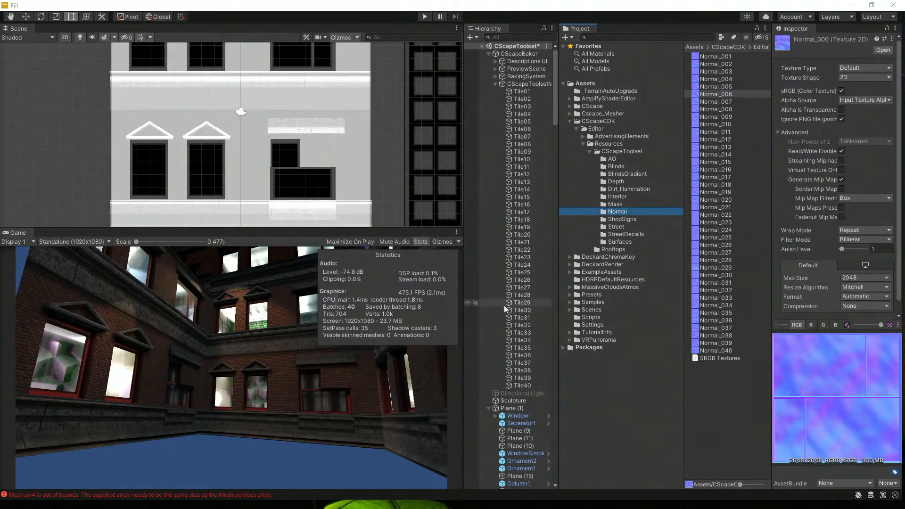
# Step: Collapse the tile list under CScapeBaker's toolset manager and the CScapeCDK asset folder
pyautogui.click(502, 87)
pyautogui.click(495, 84)
pyautogui.click(6, 13)
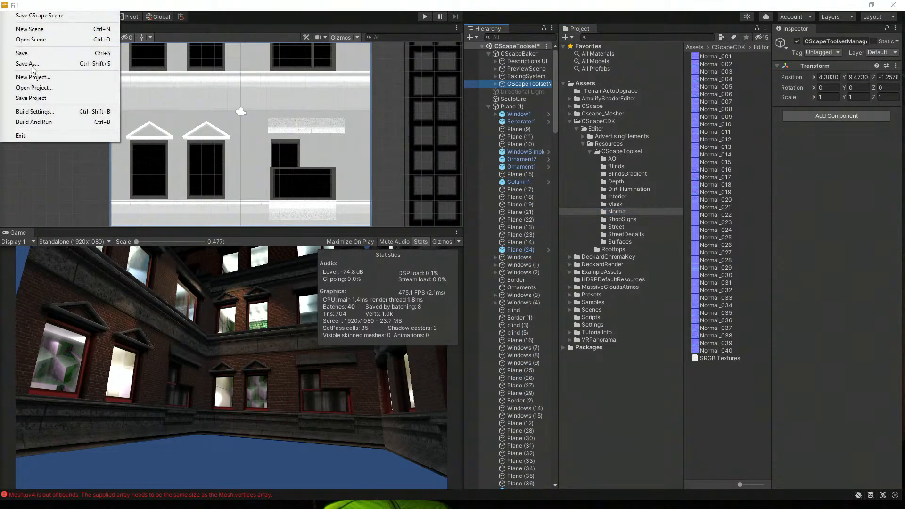
pyautogui.click(617, 390)
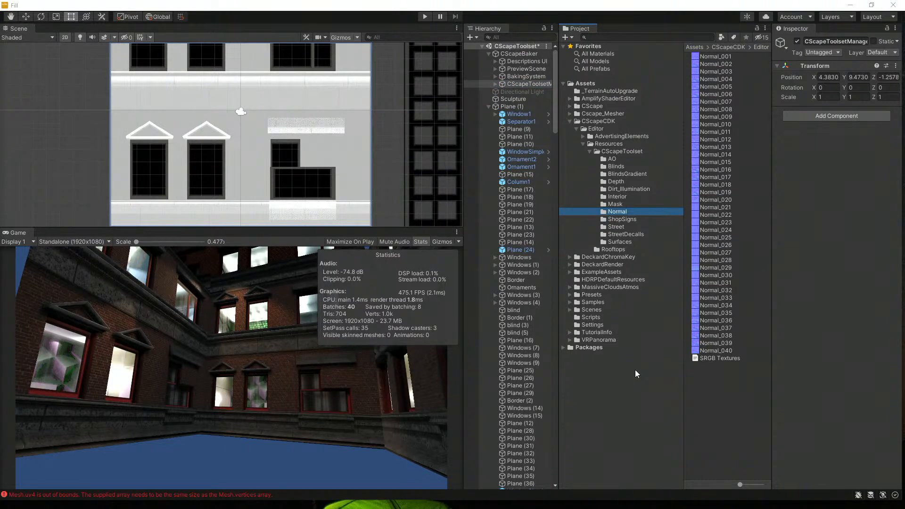
pyautogui.click(573, 122)
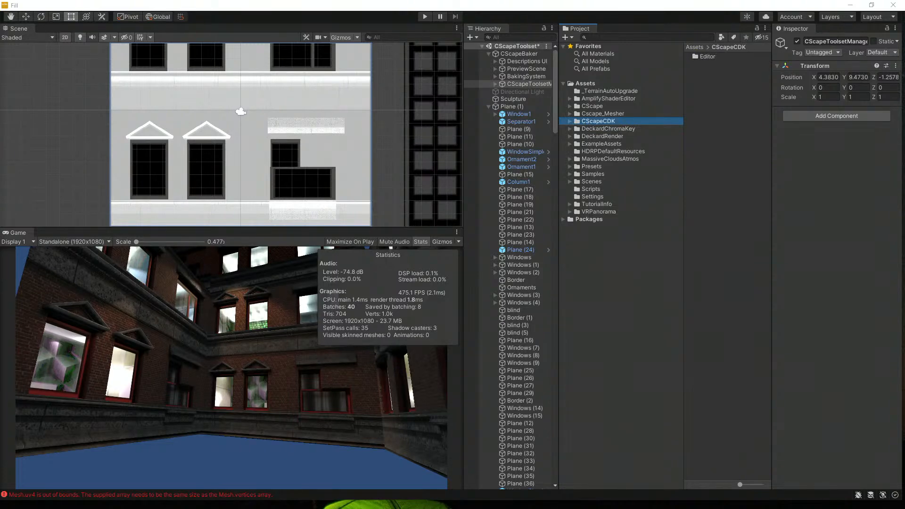
# Step: Open the CscapeHDRP.unity scene from the Assets/CScape folder, discarding the CScapeToolset scene's unsaved changes
pyautogui.click(6, 6)
pyautogui.click(44, 41)
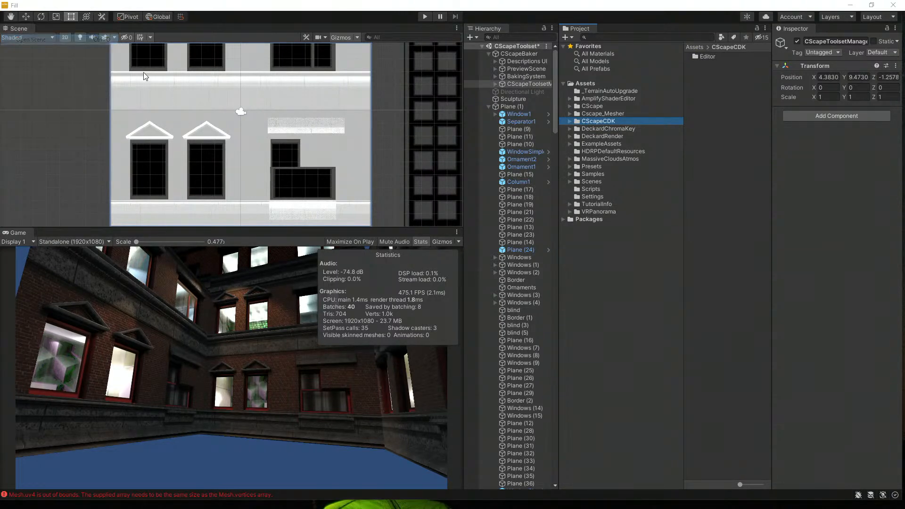
pyautogui.doubleClick(111, 95)
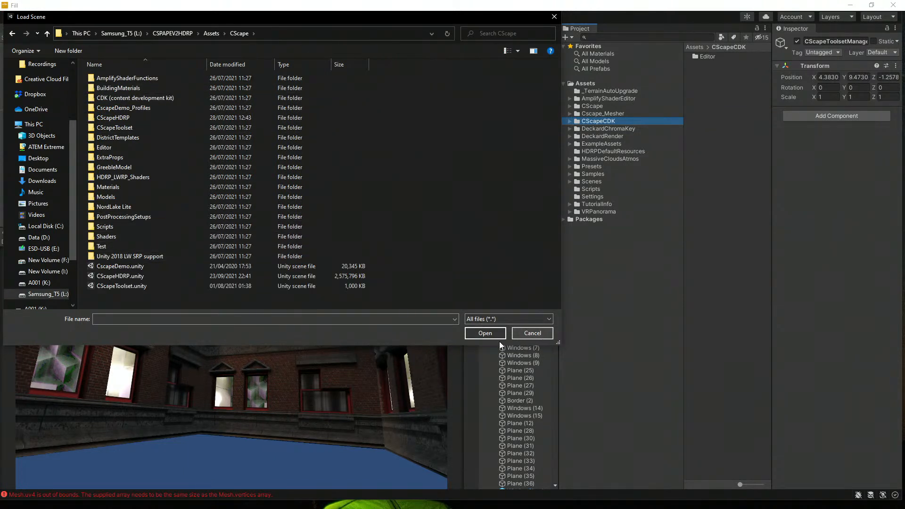
pyautogui.doubleClick(125, 276)
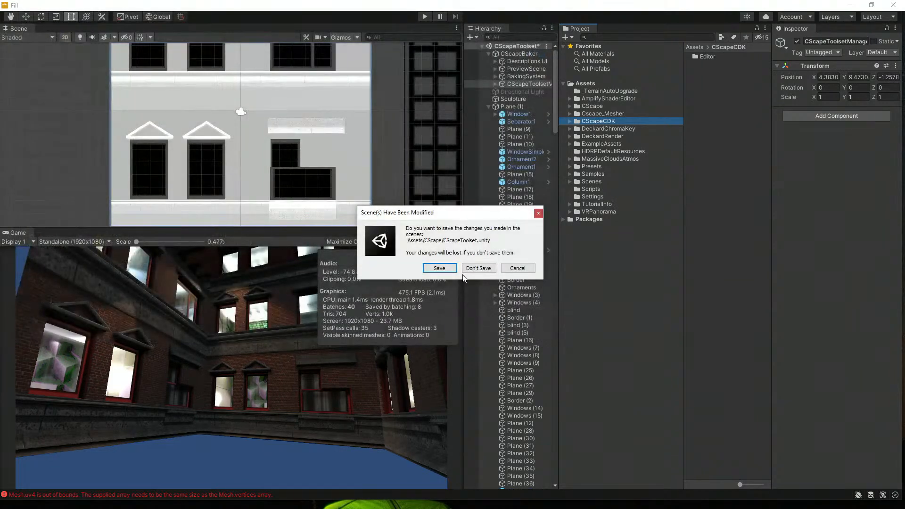
pyautogui.click(489, 271)
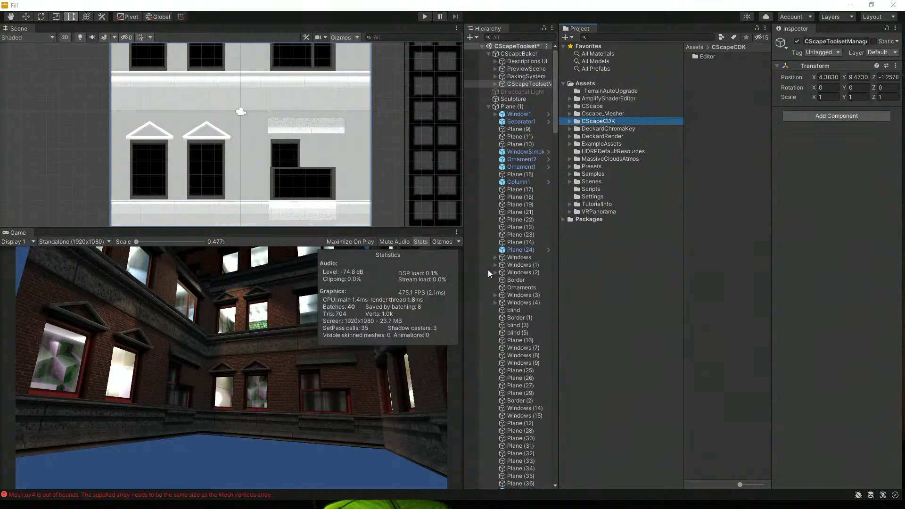
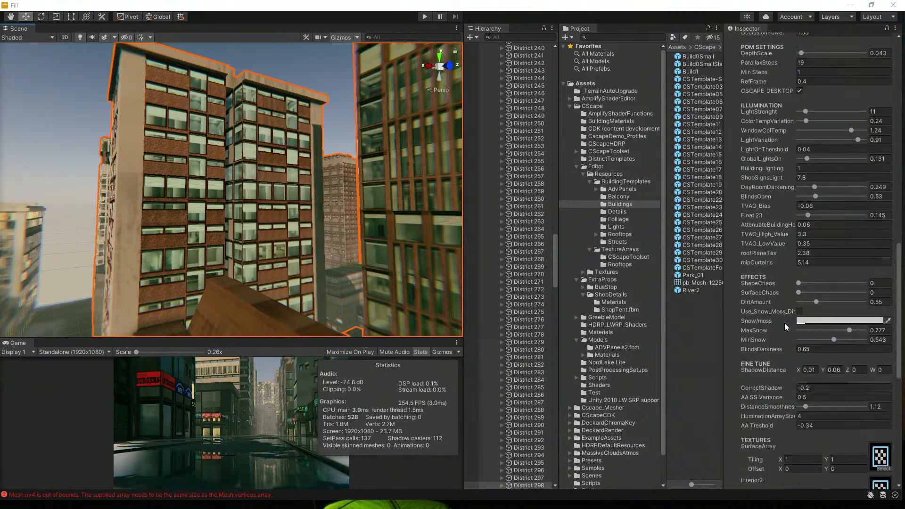
# Step: Try SurfaceChaos at 0.38 in the Mega City 1 material's effects and view the varied facade surfaces
pyautogui.scroll(9, 784, 323)
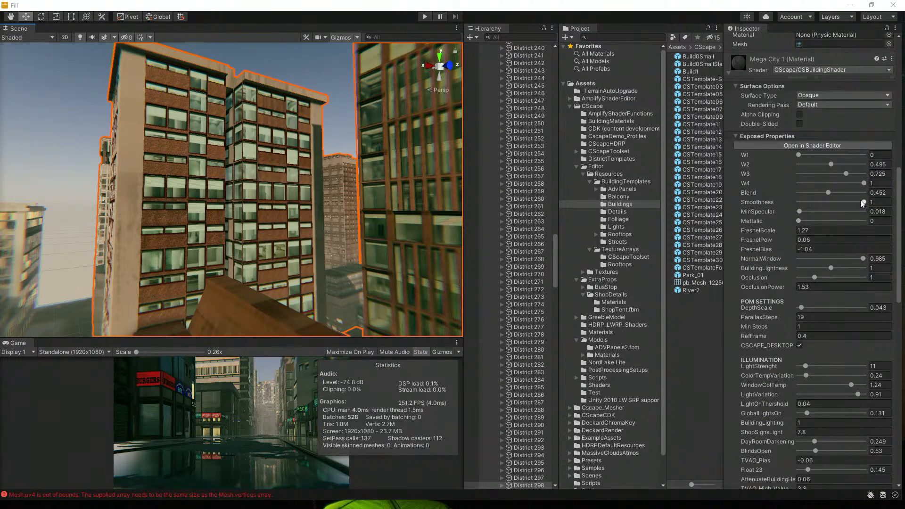
pyautogui.scroll(-15, 770, 327)
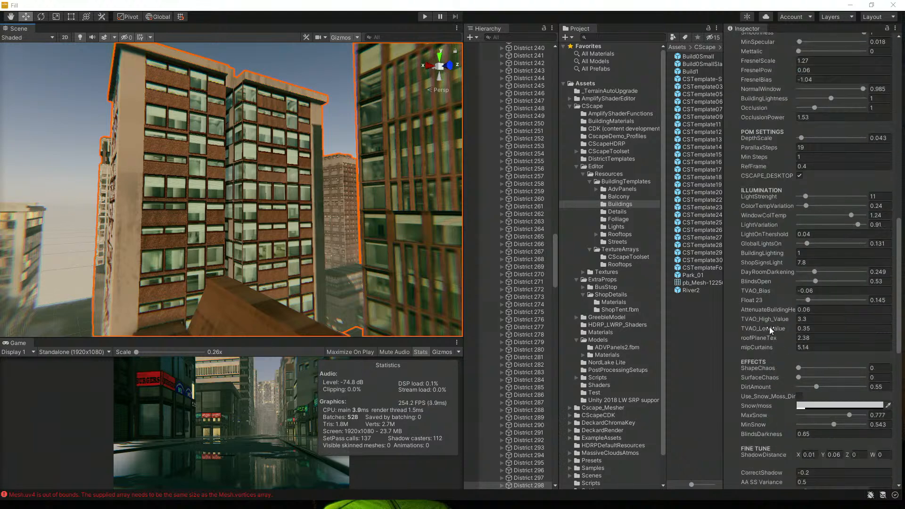
pyautogui.scroll(3, 776, 300)
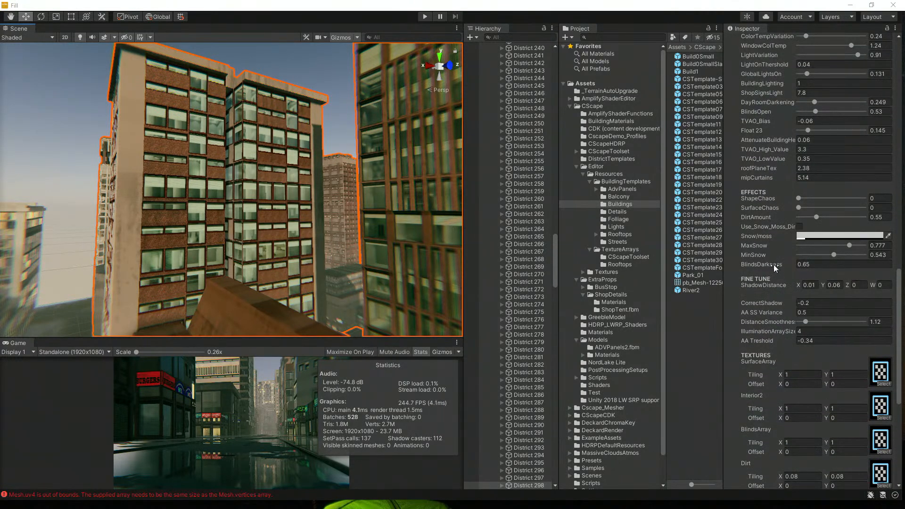
pyautogui.moveTo(798, 207); pyautogui.dragTo(822, 208)
pyautogui.moveTo(268, 203); pyautogui.dragTo(257, 277, button='right')
pyautogui.moveTo(257, 277); pyautogui.dragTo(262, 232, button='middle')
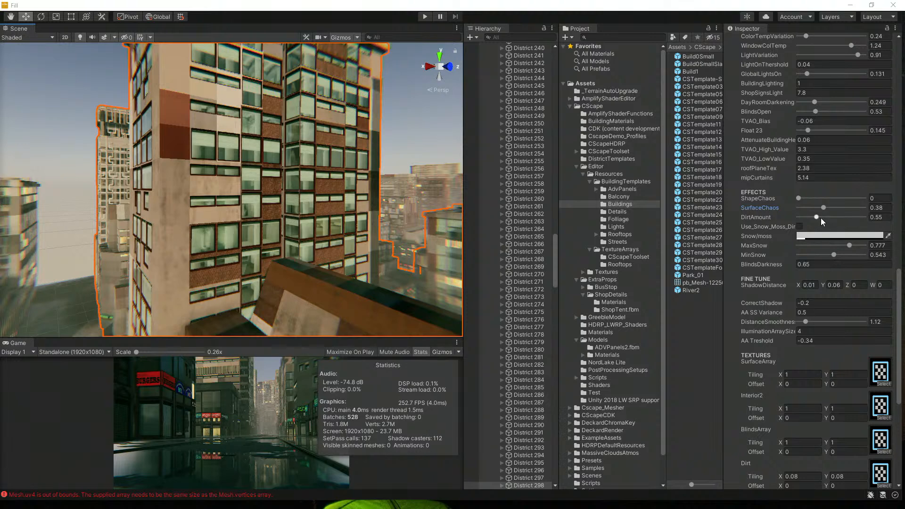
# Step: Raise the Mega City 1 material's SurfaceChaos to 0.782, inspect the buildings, and reset it to 0
pyautogui.moveTo(824, 208); pyautogui.dragTo(850, 208)
pyautogui.moveTo(300, 227); pyautogui.dragTo(309, 250, button='right')
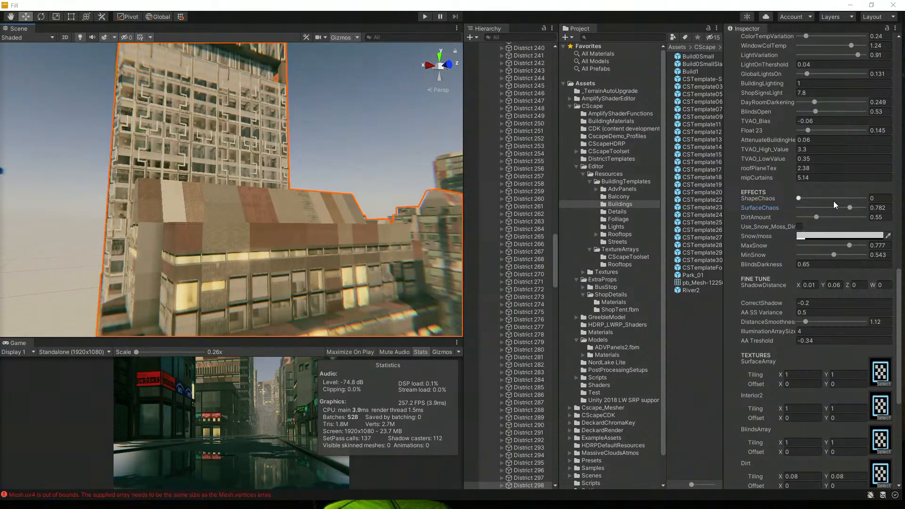
pyautogui.moveTo(849, 207); pyautogui.dragTo(766, 221)
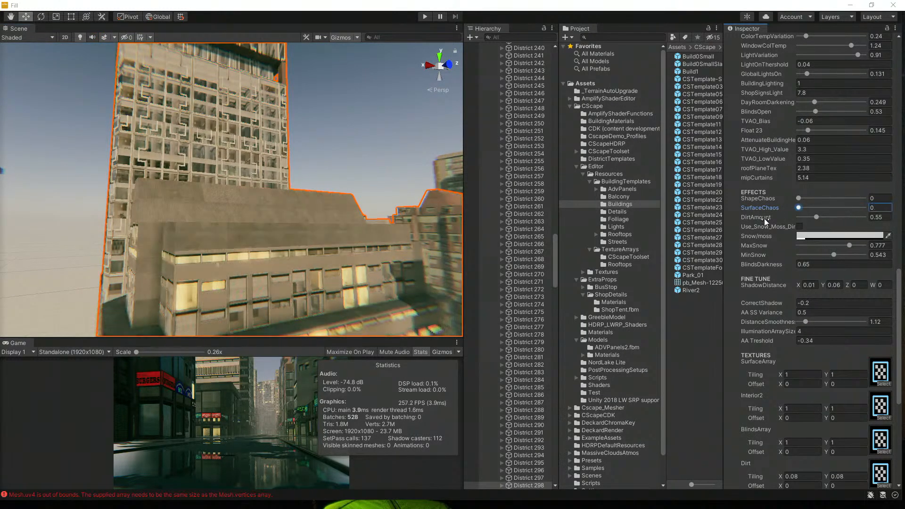
# Step: Try ShapeChaos at 0.347 and 0.698 on the Mega City 1 material while inspecting the tall building's facade up close
pyautogui.click(805, 198)
pyautogui.moveTo(805, 198); pyautogui.dragTo(821, 198)
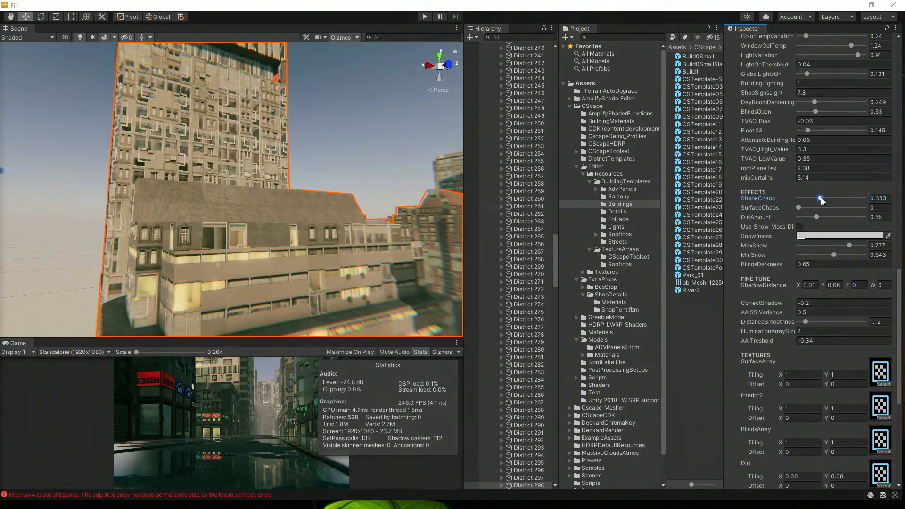
pyautogui.moveTo(204, 146); pyautogui.dragTo(238, 192, button='middle')
pyautogui.press('w')
pyautogui.moveTo(238, 192); pyautogui.dragTo(272, 234, button='right')
pyautogui.keyDown('alt'); pyautogui.moveTo(278, 226); pyautogui.dragTo(379, 223); pyautogui.keyUp('alt')
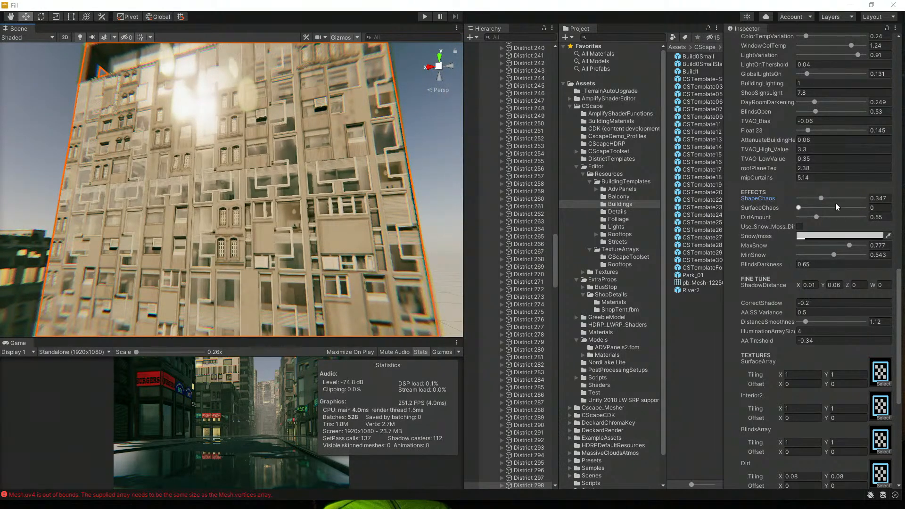
pyautogui.moveTo(822, 198); pyautogui.dragTo(844, 198)
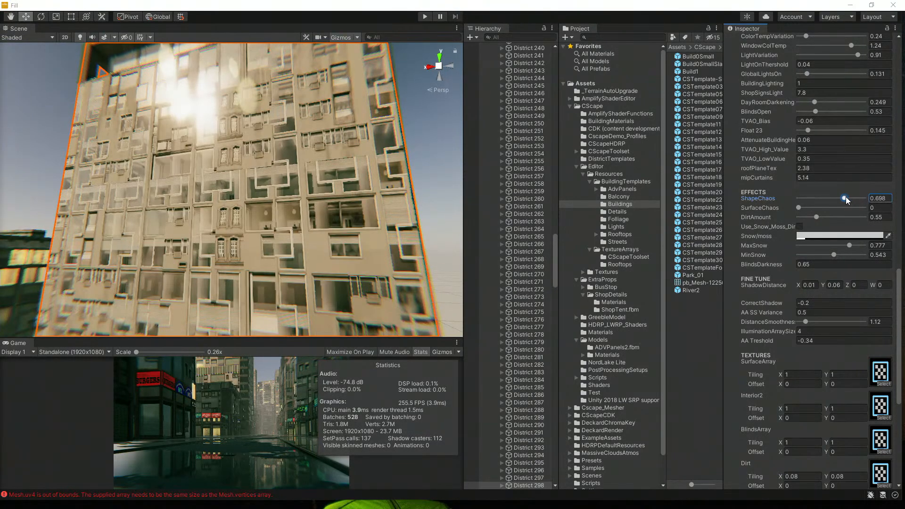
pyautogui.moveTo(171, 187); pyautogui.dragTo(354, 235, button='right')
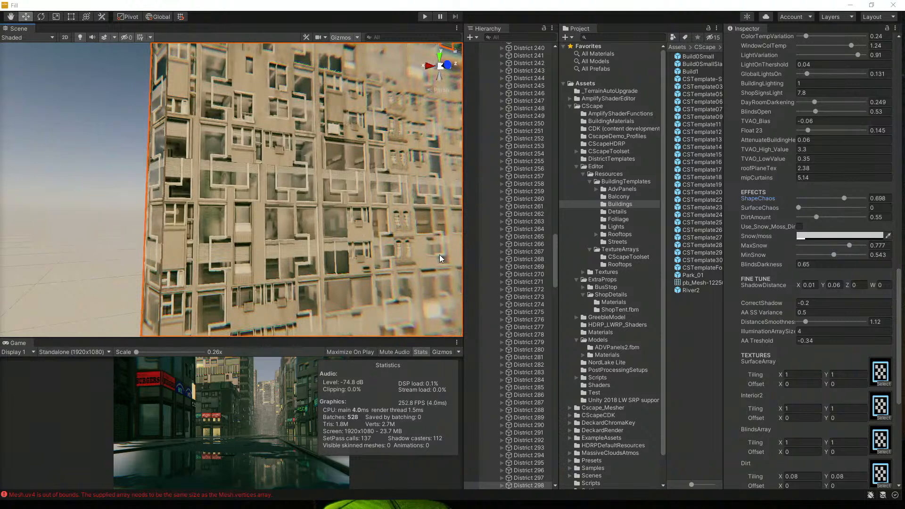
# Step: Reset ShapeChaos to 0, preview SurfaceChaos at 0.359 across the skyline, and return SurfaceChaos to 0
pyautogui.moveTo(843, 197); pyautogui.dragTo(822, 207)
pyautogui.scroll(-10, 301, 193)
pyautogui.moveTo(301, 193); pyautogui.dragTo(292, 202, button='middle')
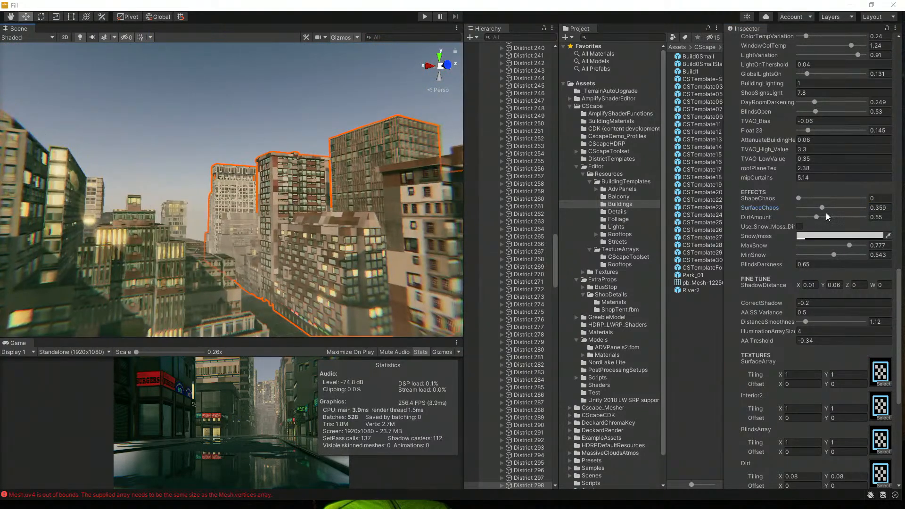
pyautogui.moveTo(822, 208); pyautogui.dragTo(778, 207)
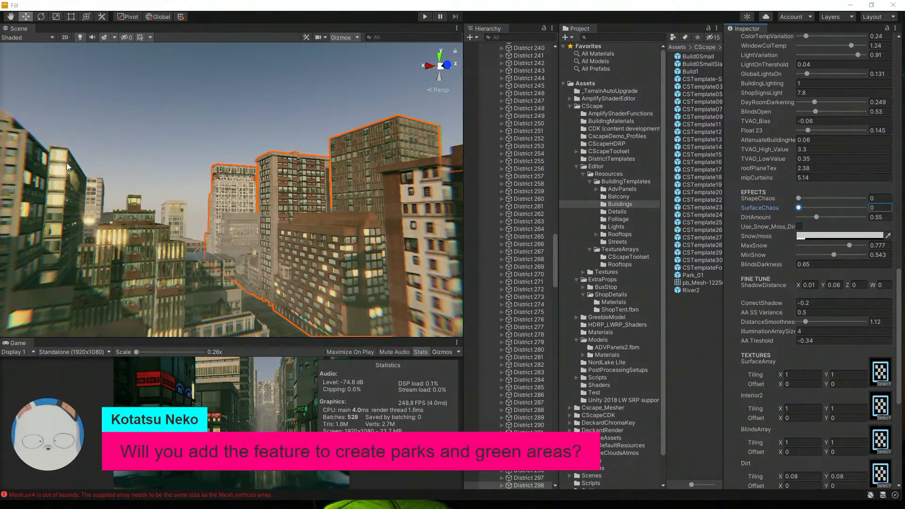
# Step: Delete the unified building district District 299 that stands around the large city block
pyautogui.moveTo(159, 166); pyautogui.dragTo(260, 285, button='right')
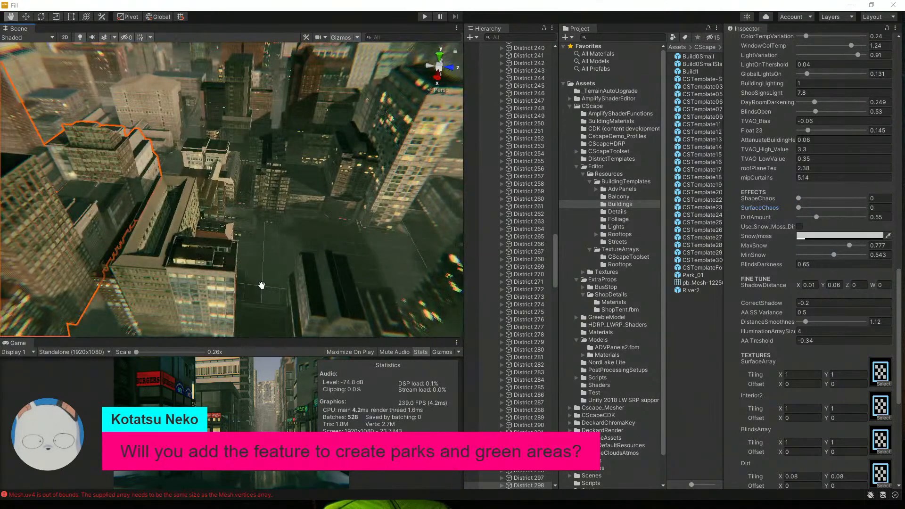
pyautogui.moveTo(260, 285); pyautogui.dragTo(267, 298, button='middle')
pyautogui.click(273, 282)
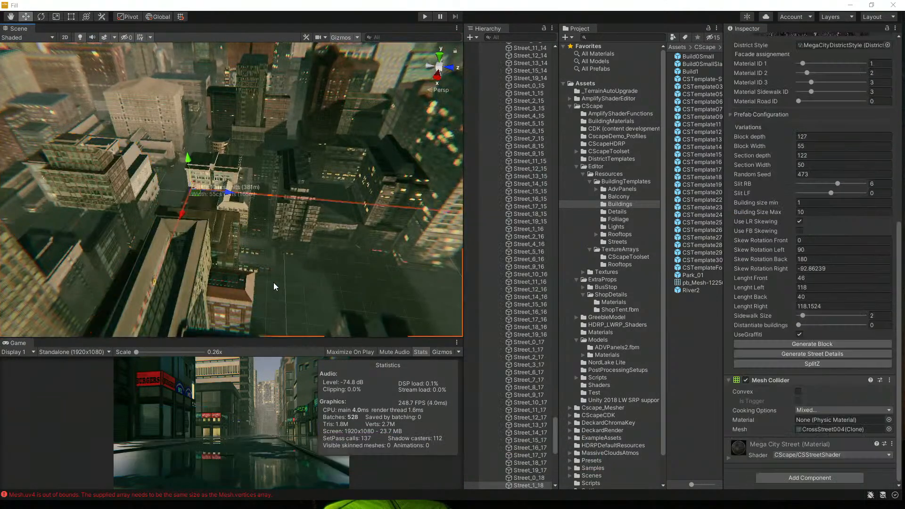
pyautogui.moveTo(283, 285); pyautogui.dragTo(344, 276, button='right')
pyautogui.click(363, 197)
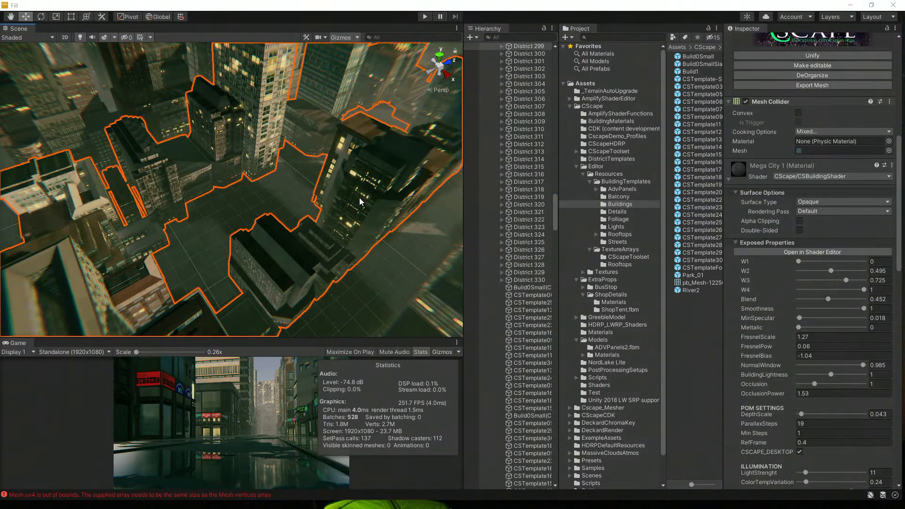
pyautogui.press('Delete')
# Step: Delete the street block Street_1_18 from the cleared area
pyautogui.click(316, 210)
pyautogui.moveTo(288, 254); pyautogui.dragTo(298, 203, button='right')
pyautogui.moveTo(299, 203); pyautogui.dragTo(346, 194, button='middle')
pyautogui.moveTo(238, 231); pyautogui.dragTo(372, 246, button='right')
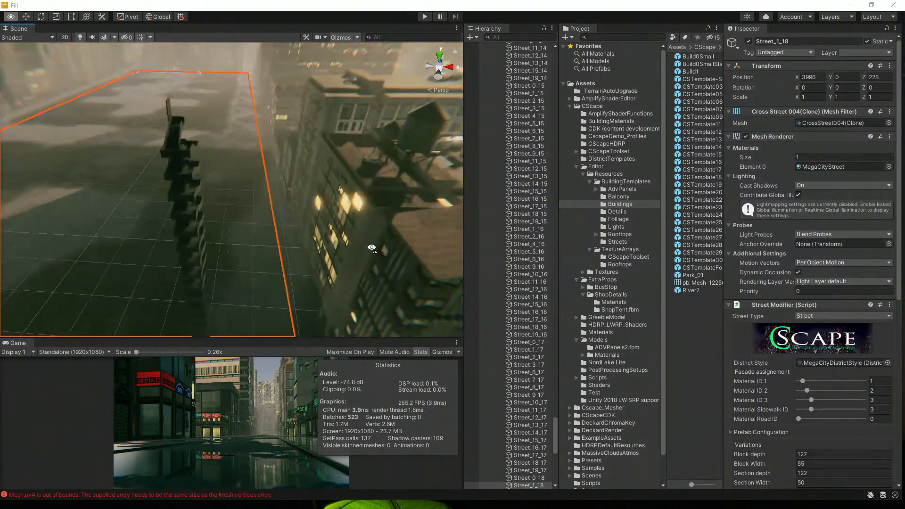
pyautogui.moveTo(155, 226); pyautogui.dragTo(227, 267, button='middle')
pyautogui.moveTo(67, 271); pyautogui.dragTo(202, 271, button='right')
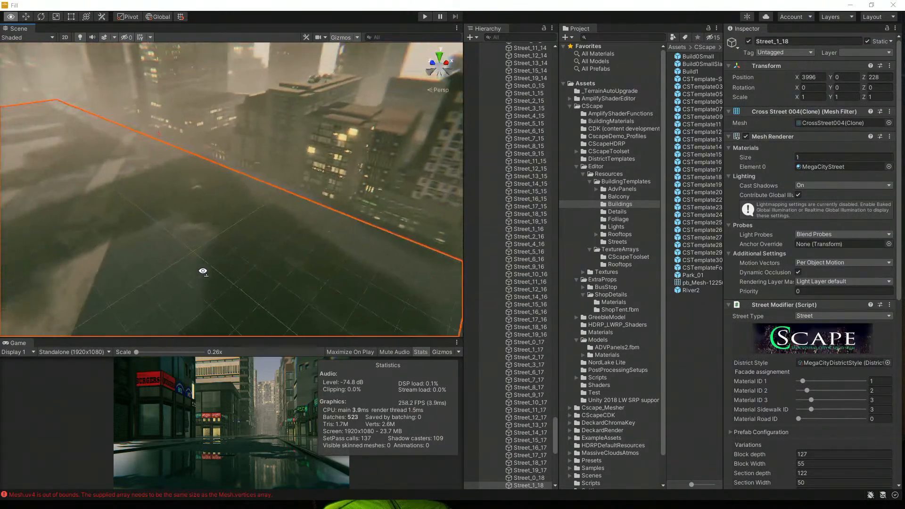
pyautogui.press('Delete')
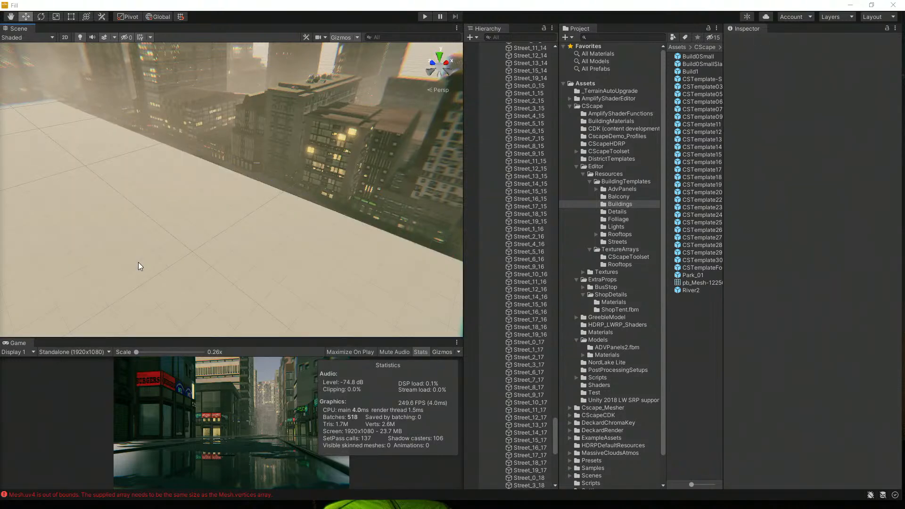
# Step: DeOrganize District 281, the building district facing the emptied lot, into individual buildings
pyautogui.moveTo(138, 262); pyautogui.dragTo(159, 221, button='right')
pyautogui.moveTo(235, 252); pyautogui.dragTo(56, 227, button='right')
pyautogui.moveTo(200, 211); pyautogui.dragTo(139, 275, button='middle')
pyautogui.scroll(-3, 140, 276)
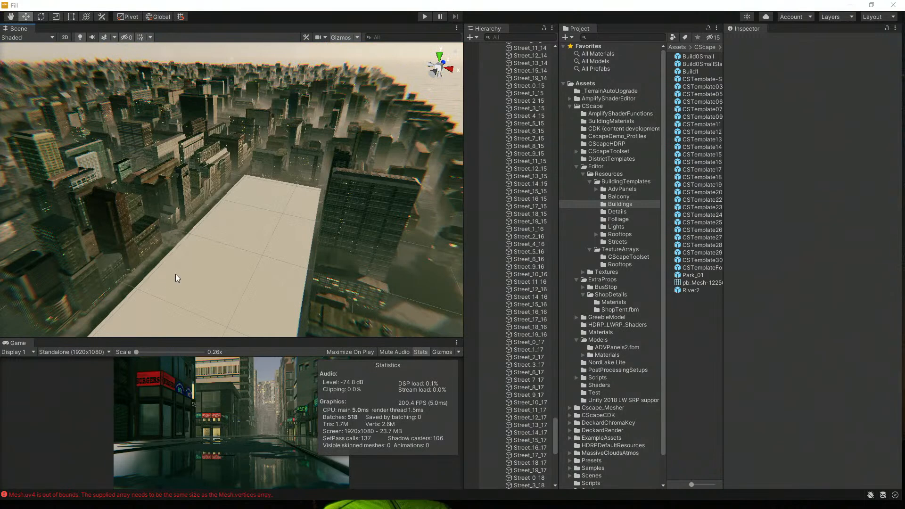
pyautogui.moveTo(229, 236); pyautogui.dragTo(202, 230, button='right')
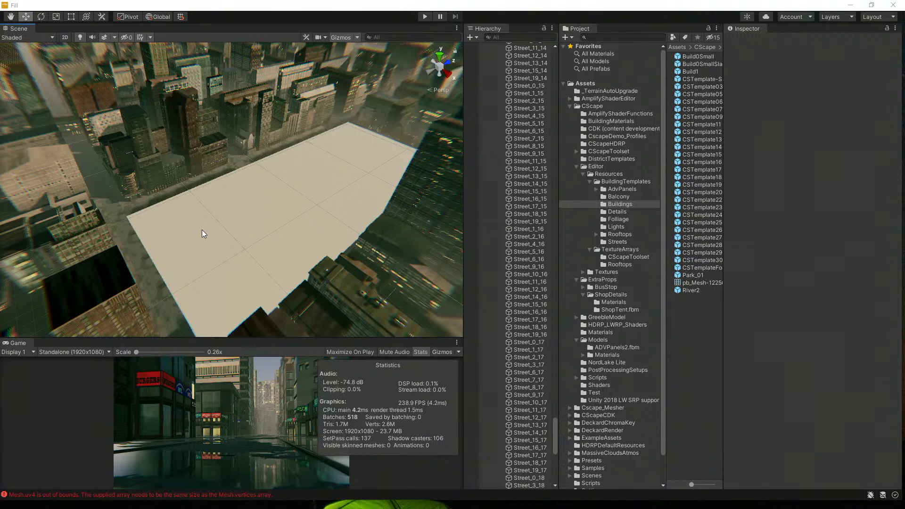
pyautogui.scroll(8, 232, 203)
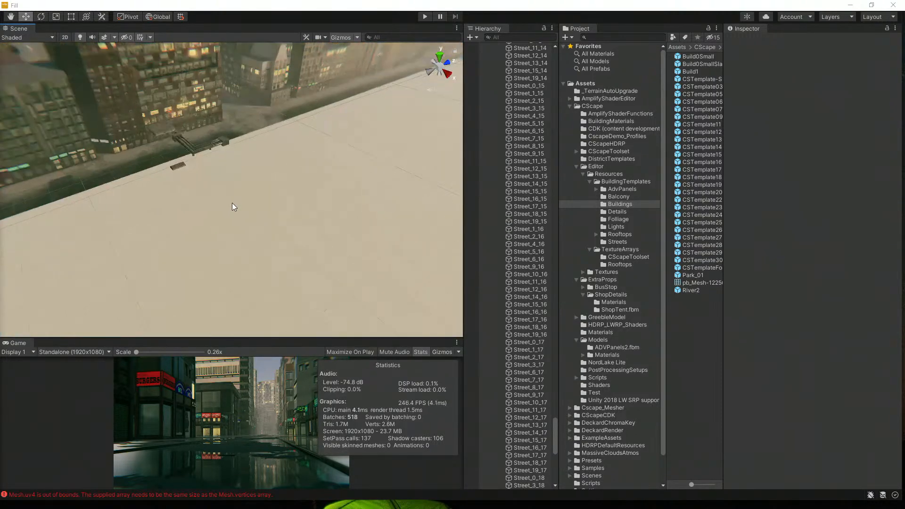
pyautogui.moveTo(231, 203); pyautogui.dragTo(210, 178, button='right')
pyautogui.moveTo(298, 130); pyautogui.dragTo(178, 208, button='middle')
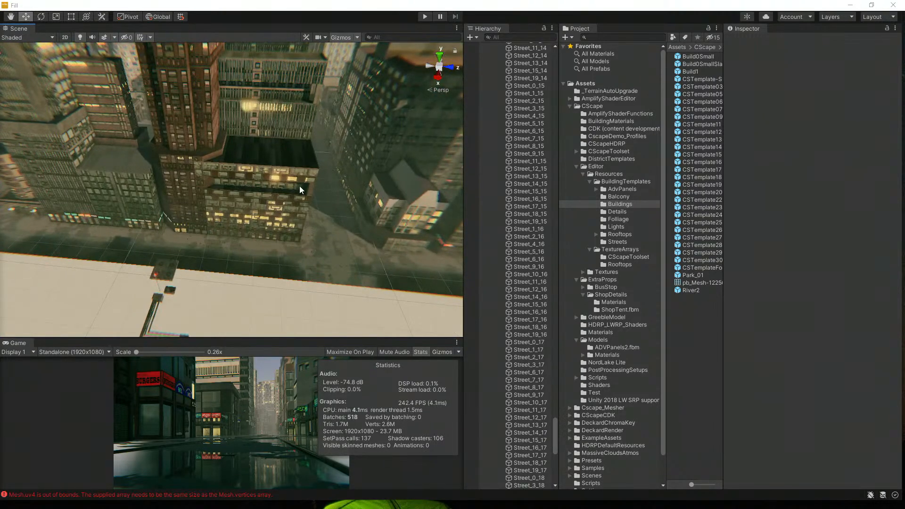
pyautogui.click(256, 214)
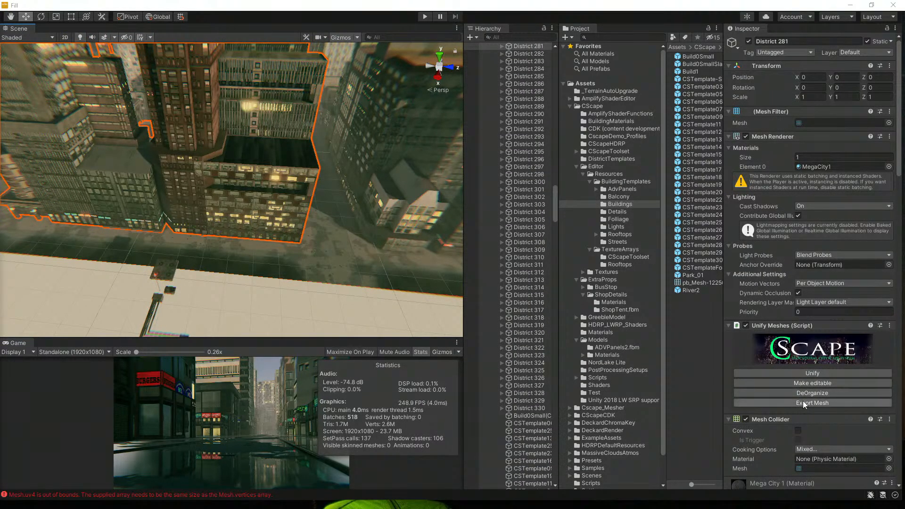
pyautogui.click(777, 393)
# Step: Delete the low building facing the empty lot and the tall brick corner building beside it
pyautogui.click(241, 220)
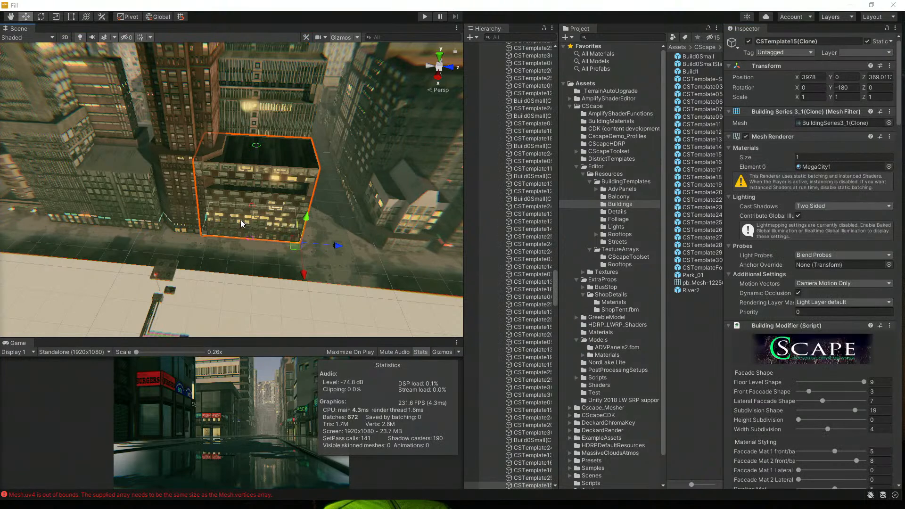
pyautogui.press('Delete')
pyautogui.scroll(5, 255, 210)
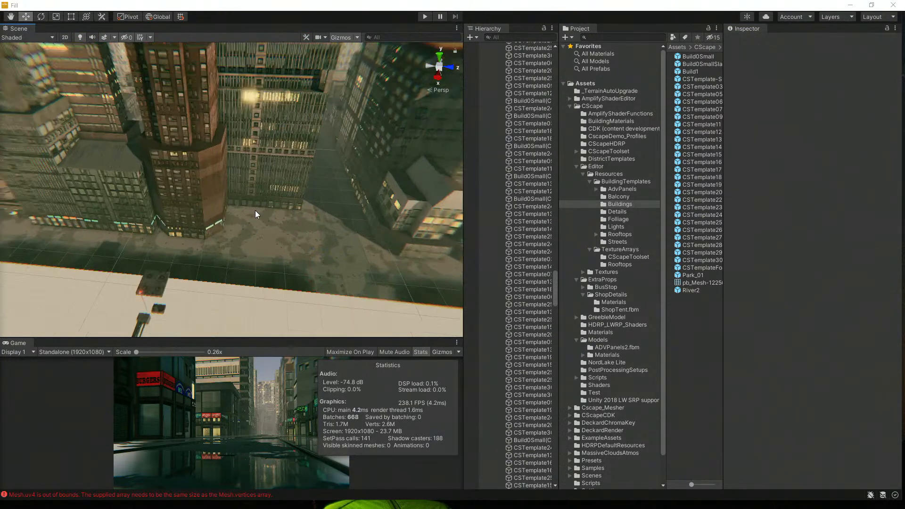
pyautogui.scroll(5, 256, 215)
pyautogui.click(107, 171)
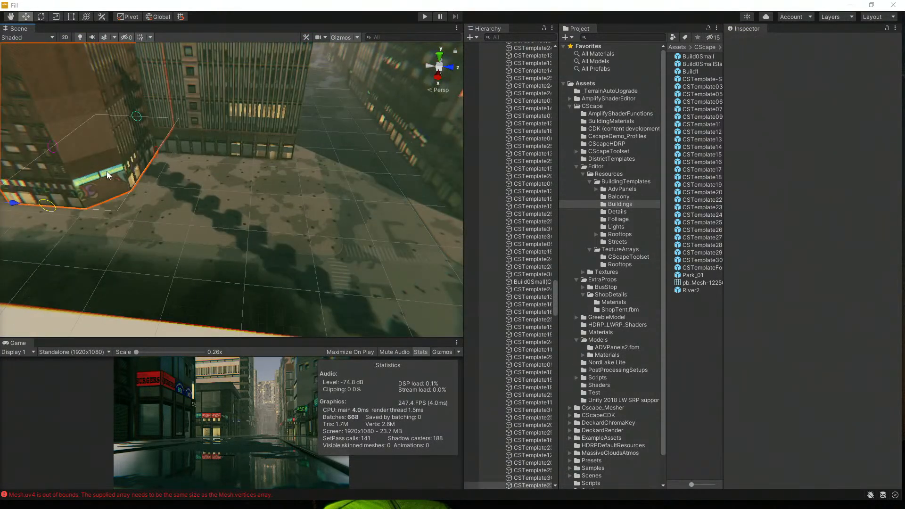
pyautogui.press('Delete')
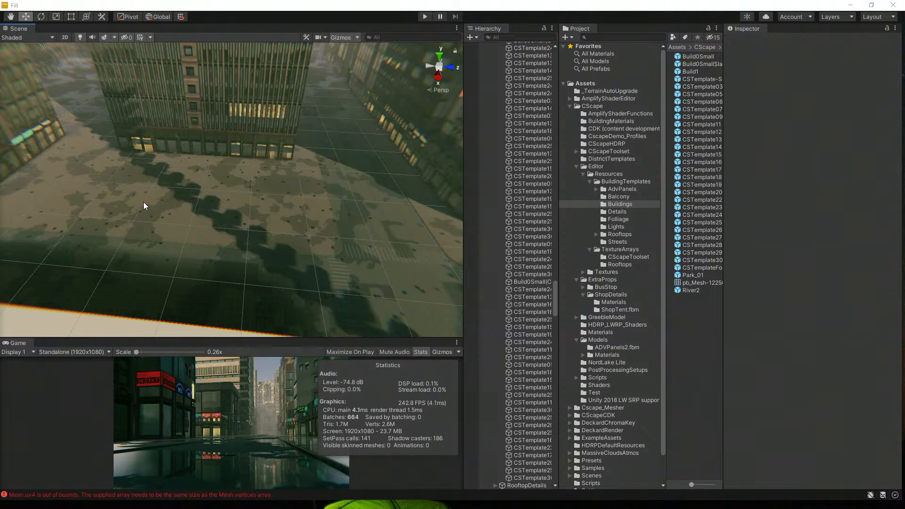
# Step: Delete the leftover rooftop frame standing on the emptied lot
pyautogui.moveTo(232, 205); pyautogui.dragTo(108, 130, button='right')
pyautogui.moveTo(215, 222); pyautogui.dragTo(36, 239, button='right')
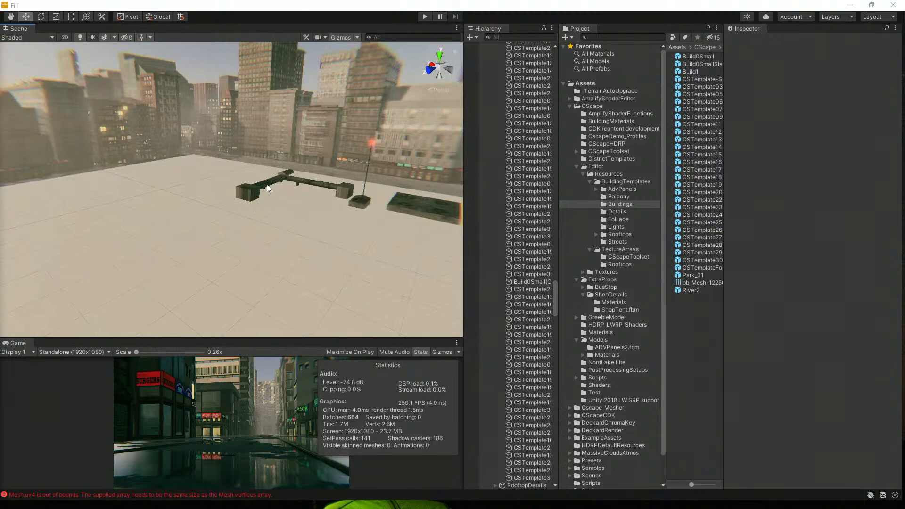
pyautogui.click(264, 190)
pyautogui.press('Delete')
# Step: Examine the cleared city block and its surrounding buildings from several angles
pyautogui.moveTo(289, 186); pyautogui.dragTo(192, 195, button='right')
pyautogui.scroll(-4, 192, 195)
pyautogui.scroll(-3, 191, 194)
pyautogui.moveTo(194, 196); pyautogui.dragTo(146, 204, button='middle')
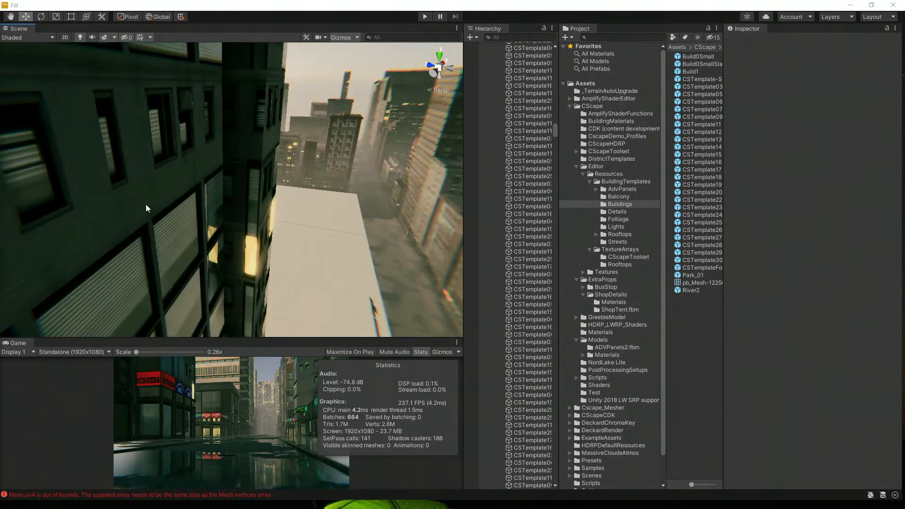
pyautogui.moveTo(276, 196); pyautogui.dragTo(114, 240, button='right')
pyautogui.moveTo(323, 142); pyautogui.dragTo(288, 162, button='middle')
pyautogui.moveTo(287, 161); pyautogui.dragTo(184, 201, button='right')
pyautogui.moveTo(291, 173); pyautogui.dragTo(166, 224, button='middle')
pyautogui.scroll(-3, 166, 224)
pyautogui.moveTo(310, 194); pyautogui.dragTo(240, 205, button='right')
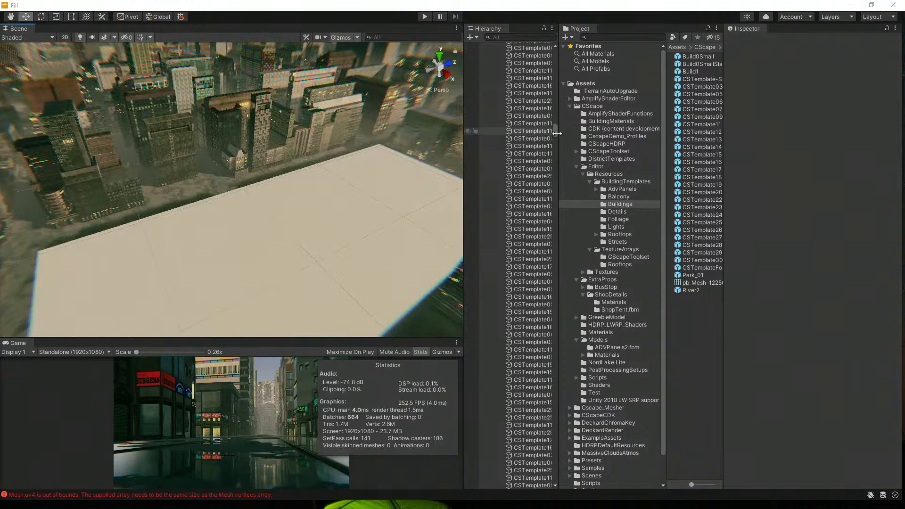
# Step: Collapse the CScape City group in the hierarchy and create a new Terrain object in the scene
pyautogui.moveTo(555, 132); pyautogui.dragTo(547, 29)
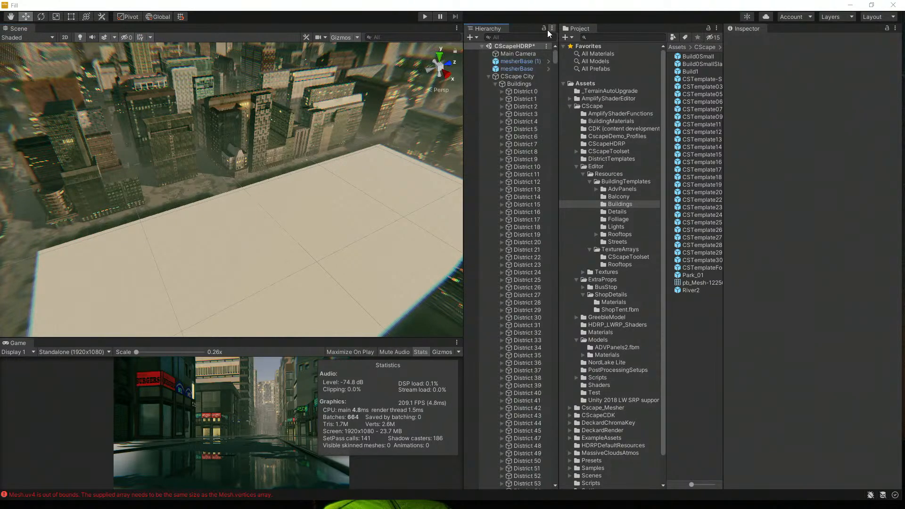
pyautogui.click(489, 77)
pyautogui.rightClick(513, 261)
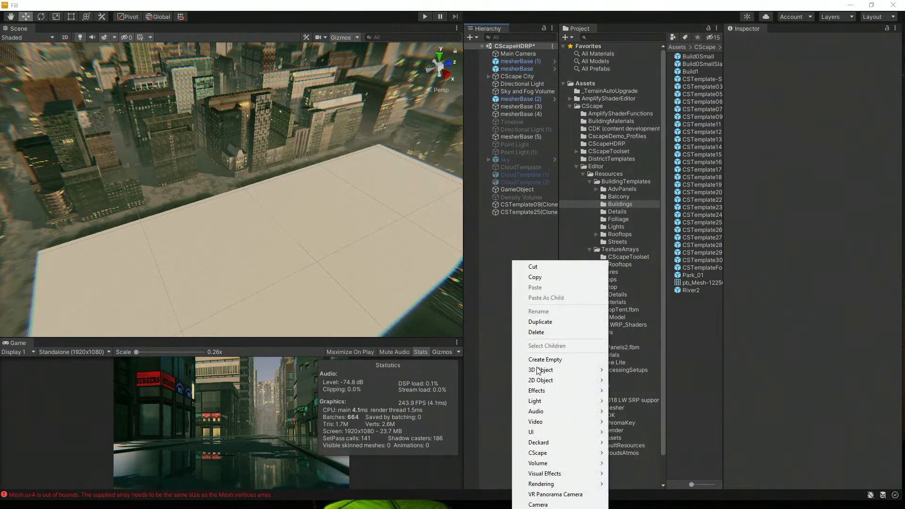
pyautogui.moveTo(581, 369)
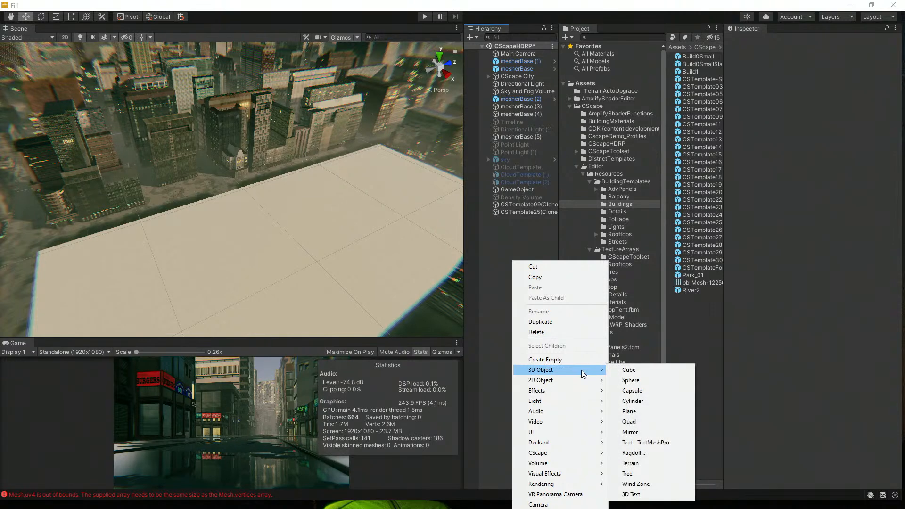
pyautogui.click(630, 463)
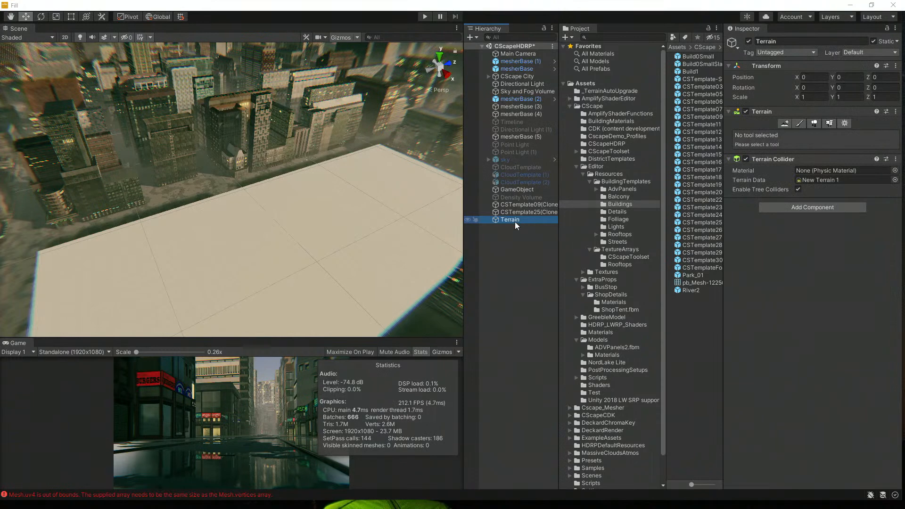
# Step: Move the terrain to the city corner with the cleared block, at about X 3584 and Z -87
pyautogui.doubleClick(514, 220)
pyautogui.scroll(-6, 242, 191)
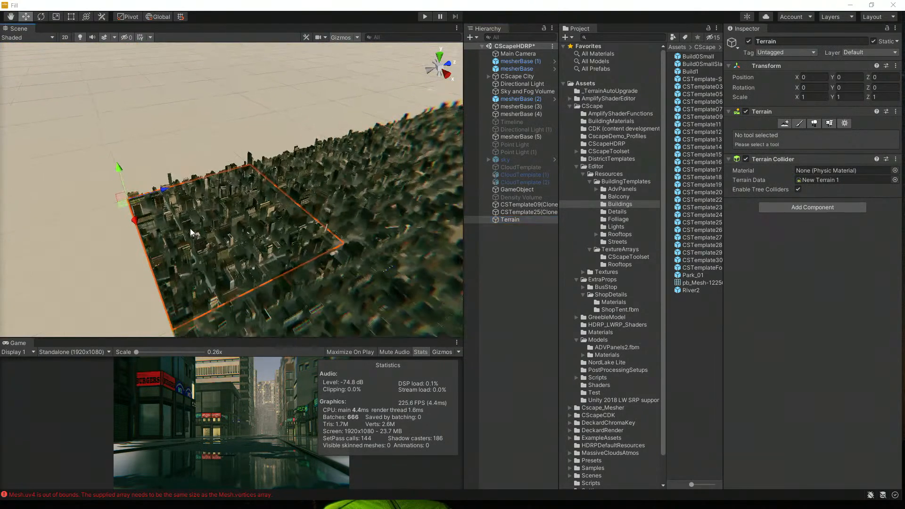
pyautogui.scroll(-3, 192, 227)
pyautogui.moveTo(257, 194); pyautogui.dragTo(238, 217, button='middle')
pyautogui.scroll(4, 236, 210)
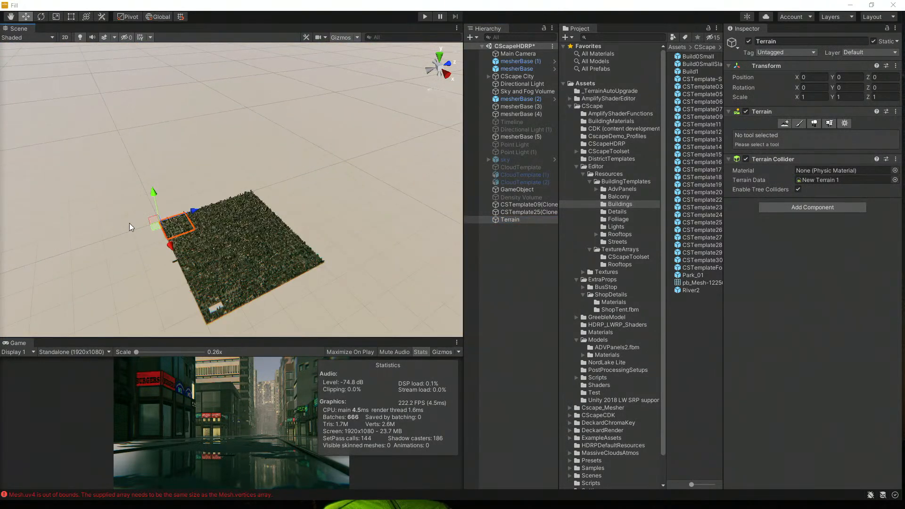
pyautogui.moveTo(157, 233); pyautogui.dragTo(188, 315)
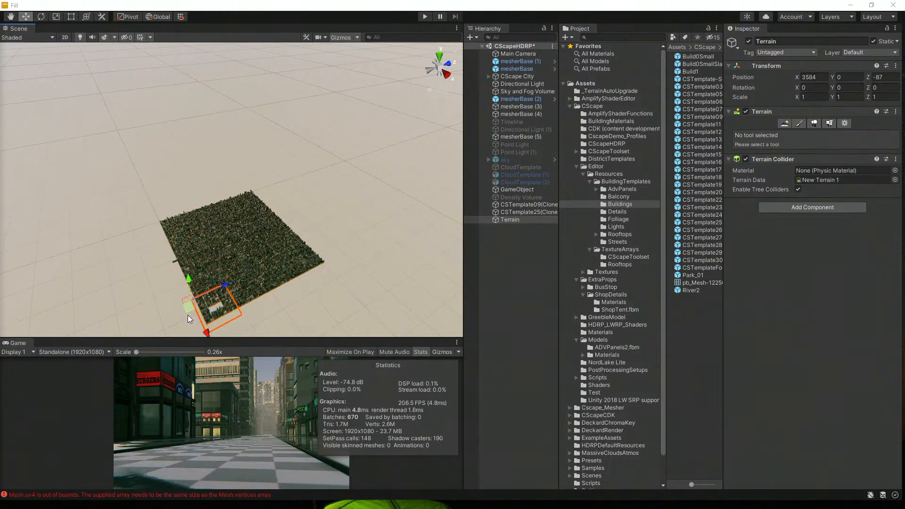
# Step: Lower the terrain slightly to a Y position of -2 so it lies beneath the city streets
pyautogui.doubleClick(504, 219)
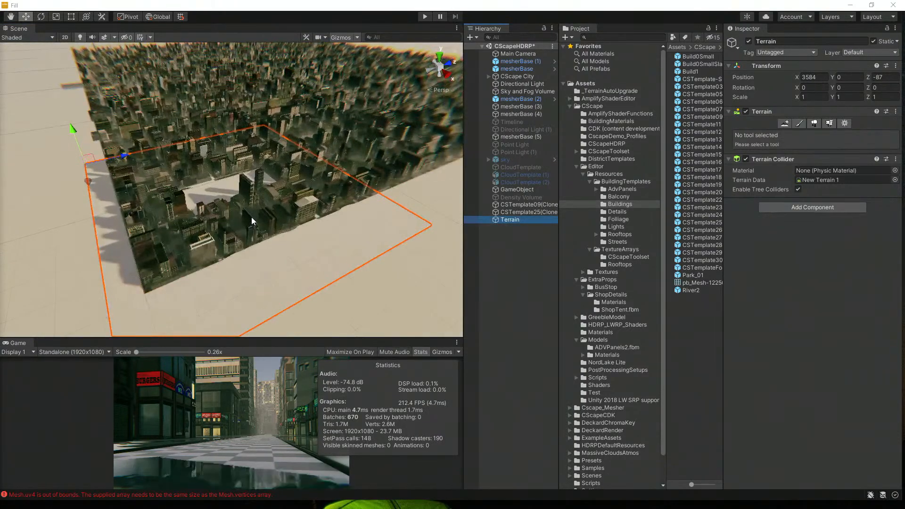
pyautogui.scroll(7, 252, 215)
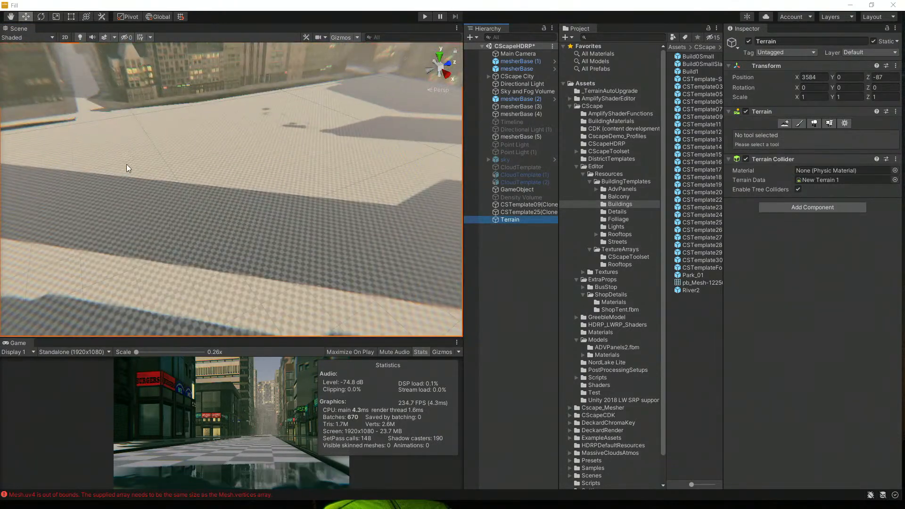
pyautogui.moveTo(127, 164); pyautogui.dragTo(369, 149, button='middle')
pyautogui.scroll(-10, 338, 163)
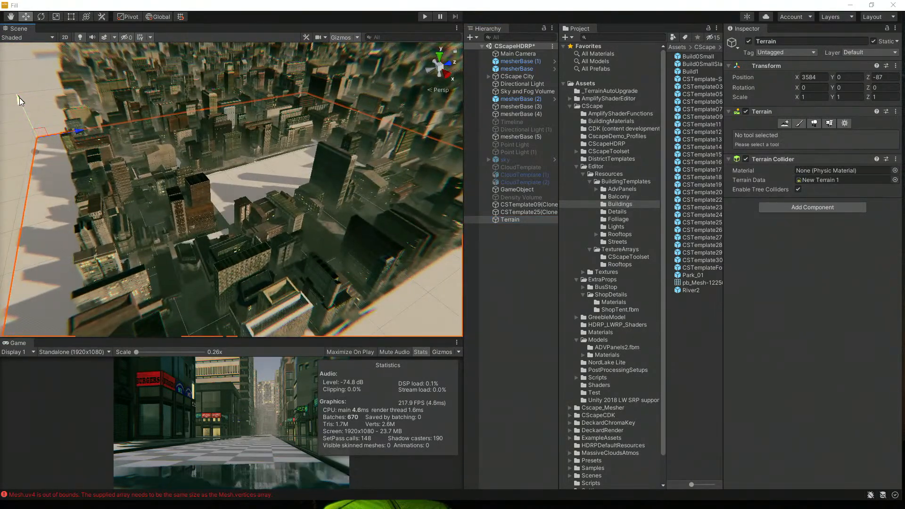
pyautogui.moveTo(19, 97); pyautogui.dragTo(20, 99)
# Step: Set up the Raise or Lower Terrain tool for the cleared block with brush size 69 and opacity 5.5
pyautogui.moveTo(176, 157); pyautogui.dragTo(216, 173, button='middle')
pyautogui.scroll(6, 218, 171)
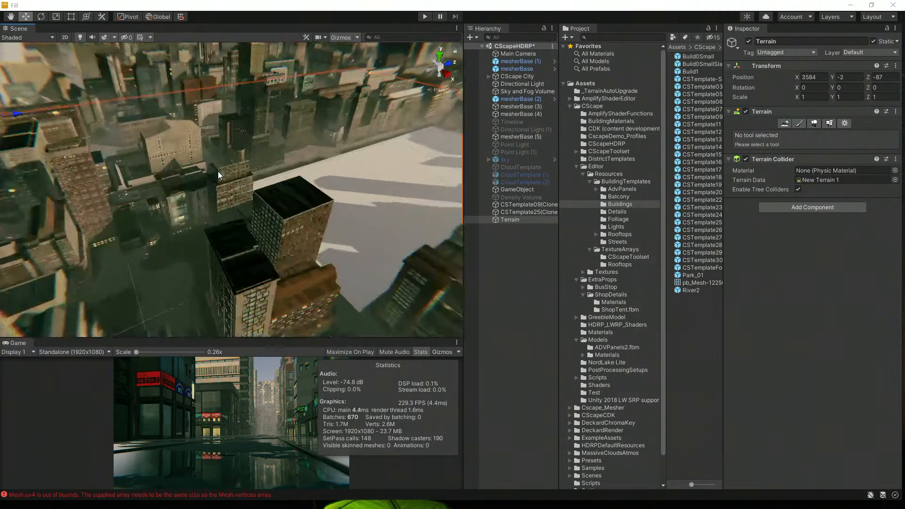
pyautogui.moveTo(219, 171); pyautogui.dragTo(188, 191, button='right')
pyautogui.moveTo(149, 190); pyautogui.dragTo(332, 184, button='right')
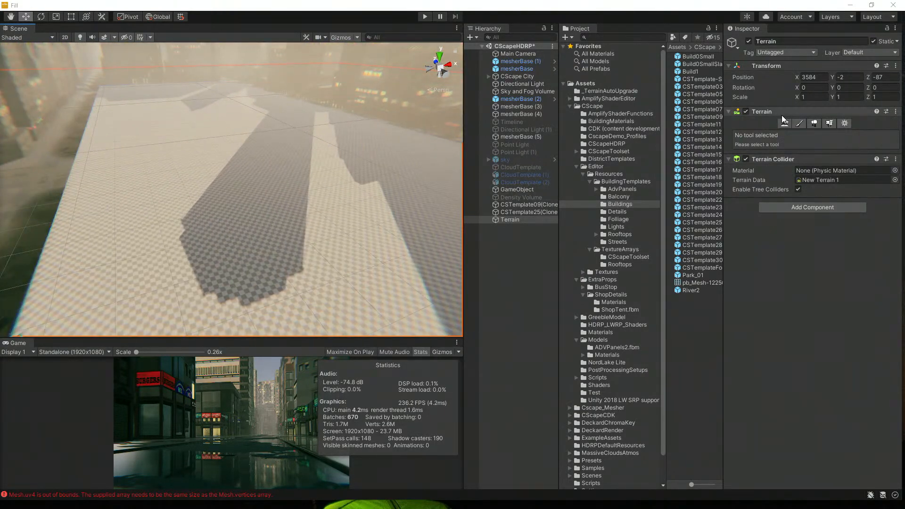
pyautogui.click(795, 125)
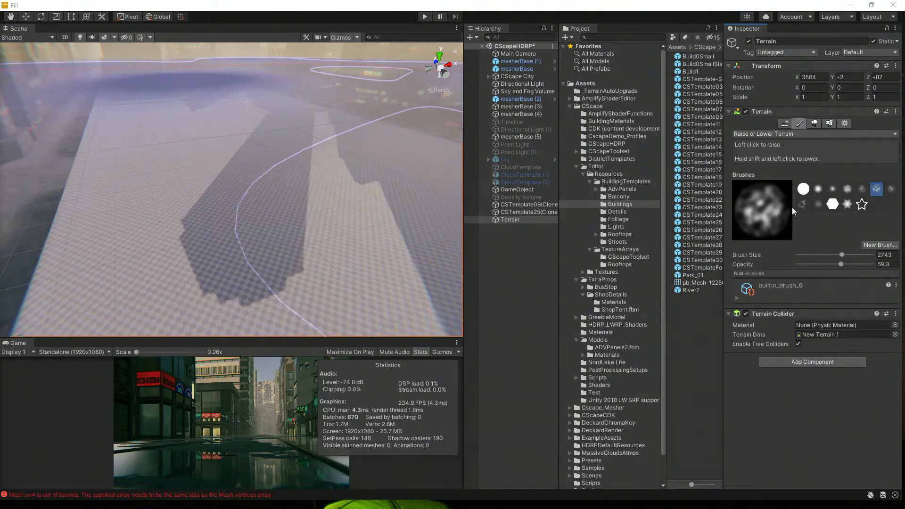
pyautogui.moveTo(842, 255); pyautogui.dragTo(805, 259)
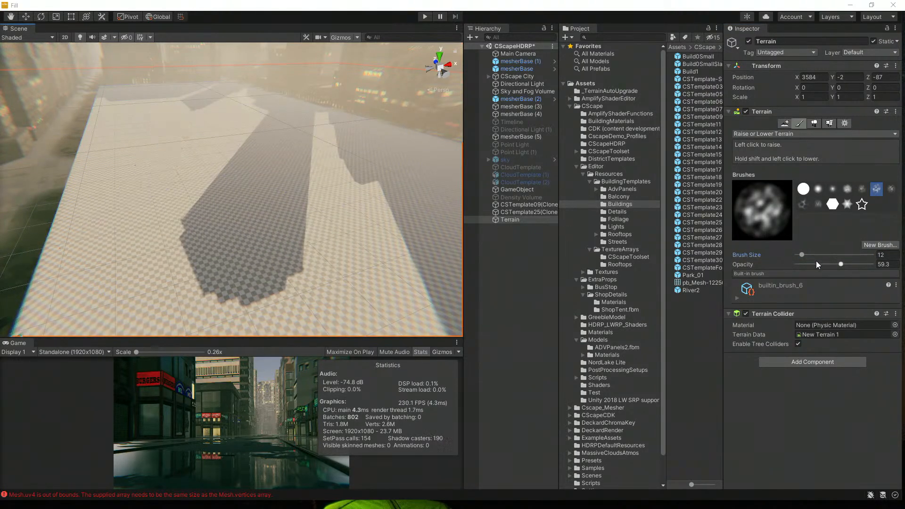
pyautogui.moveTo(837, 264)
pyautogui.mouseDown()
pyautogui.moveTo(800, 258)
pyautogui.moveTo(809, 254)
pyautogui.mouseUp()
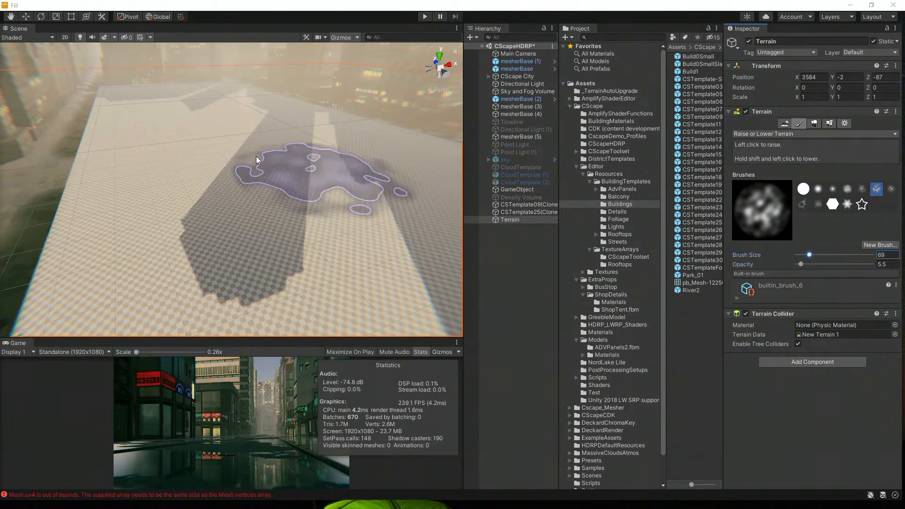
# Step: Sculpt uneven hills and ridges into the terrain across the cleared block using the noise-shaped brush
pyautogui.moveTo(219, 130)
pyautogui.mouseDown()
pyautogui.moveTo(209, 173)
pyautogui.moveTo(351, 220)
pyautogui.moveTo(278, 115)
pyautogui.mouseUp()
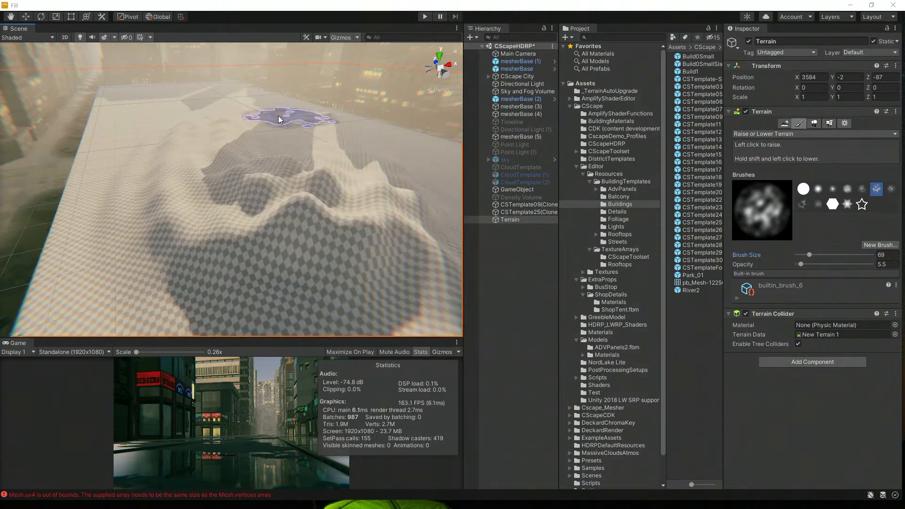
pyautogui.moveTo(163, 102)
pyautogui.mouseDown()
pyautogui.moveTo(159, 177)
pyautogui.moveTo(290, 174)
pyautogui.moveTo(239, 181)
pyautogui.moveTo(248, 171)
pyautogui.mouseUp()
pyautogui.moveTo(248, 170); pyautogui.dragTo(28, 160, button='middle')
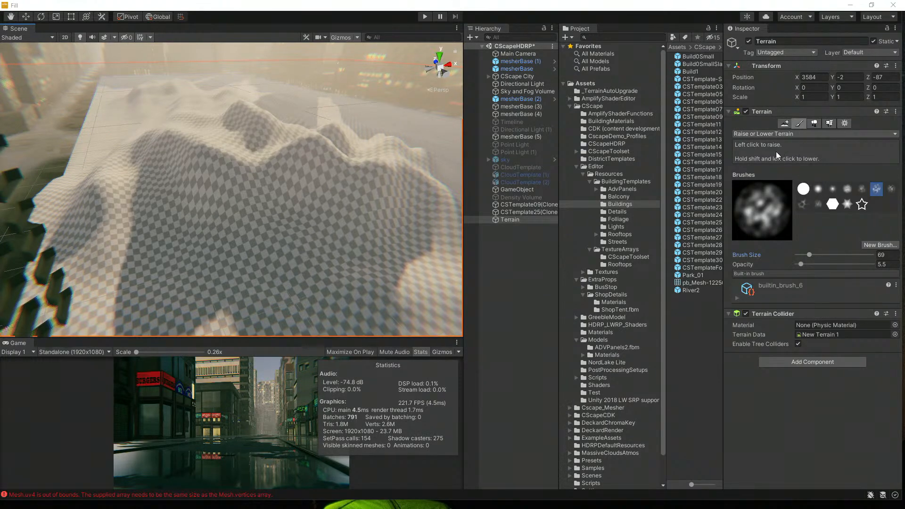
pyautogui.moveTo(4, 186); pyautogui.dragTo(13, 194, button='middle')
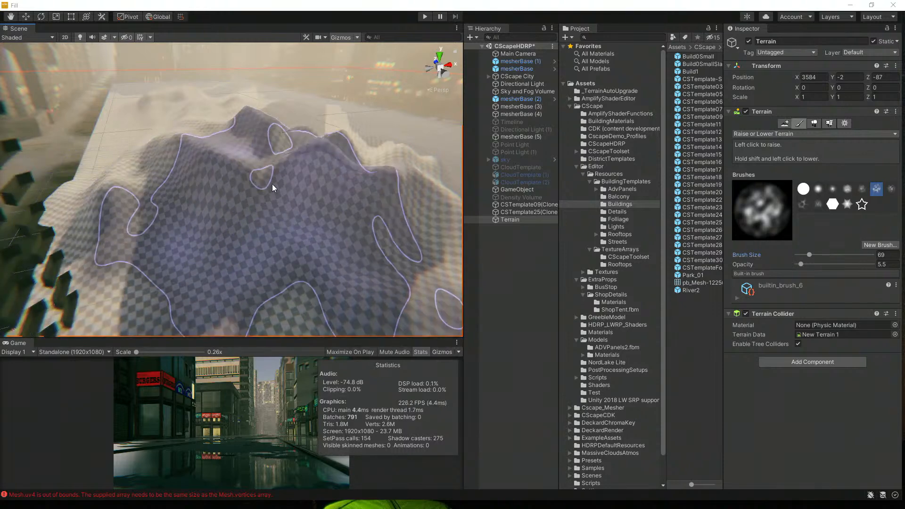
pyautogui.moveTo(269, 182); pyautogui.dragTo(281, 186, button='middle')
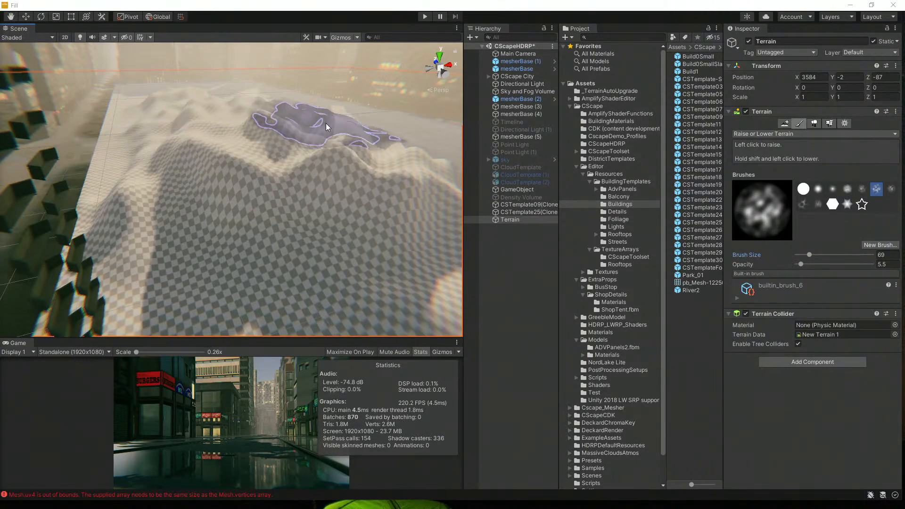
pyautogui.moveTo(327, 123)
pyautogui.keyDown('alt'); pyautogui.mouseDown()
pyautogui.moveTo(178, 168)
pyautogui.moveTo(303, 170)
pyautogui.mouseUp(); pyautogui.keyUp('alt')
pyautogui.moveTo(303, 170); pyautogui.dragTo(349, 188, button='right')
pyautogui.moveTo(268, 159)
pyautogui.mouseDown()
pyautogui.moveTo(245, 143)
pyautogui.moveTo(225, 191)
pyautogui.mouseUp()
pyautogui.moveTo(241, 206)
pyautogui.mouseDown(button='middle')
pyautogui.moveTo(289, 211)
pyautogui.moveTo(169, 208)
pyautogui.mouseUp(button='middle')
pyautogui.moveTo(175, 208)
pyautogui.keyDown('alt'); pyautogui.mouseDown()
pyautogui.moveTo(289, 190)
pyautogui.moveTo(343, 150)
pyautogui.moveTo(282, 176)
pyautogui.moveTo(250, 154)
pyautogui.mouseUp(); pyautogui.keyUp('alt')
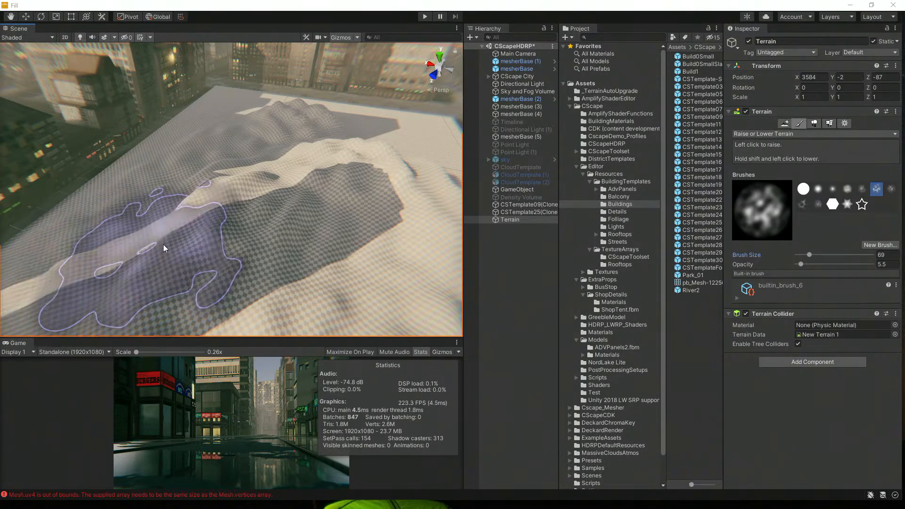
pyautogui.moveTo(397, 138); pyautogui.dragTo(318, 161)
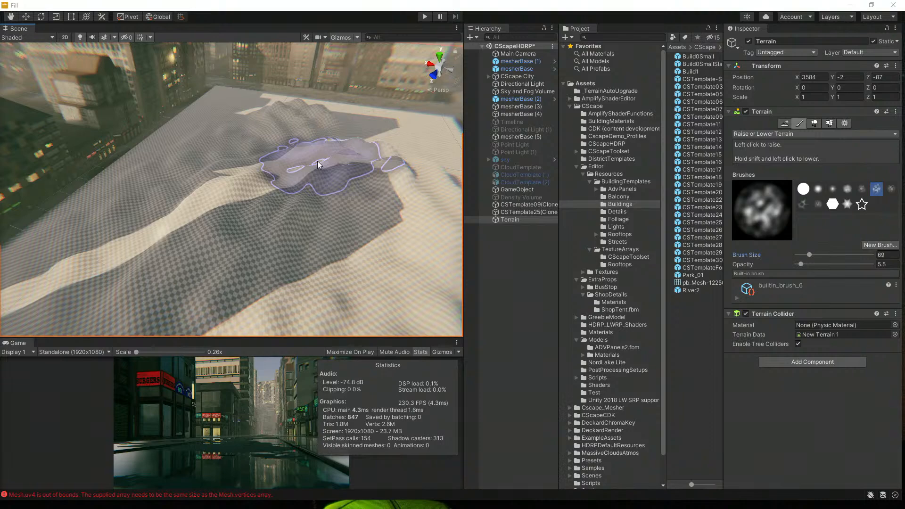
# Step: Examine the sculpted park hills against the surrounding skyline from low and close viewpoints
pyautogui.moveTo(237, 186); pyautogui.dragTo(289, 118, button='right')
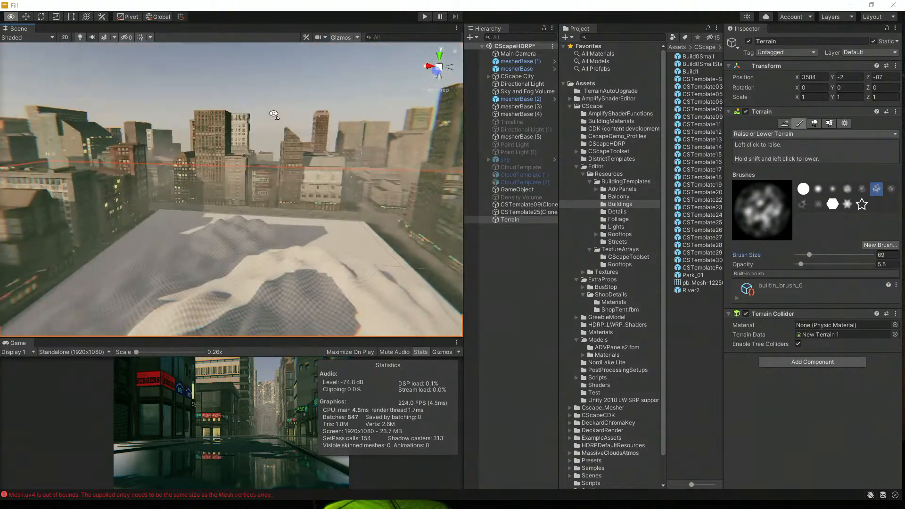
pyautogui.moveTo(306, 255); pyautogui.dragTo(325, 195, button='middle')
pyautogui.moveTo(263, 143)
pyautogui.mouseDown(button='right')
pyautogui.moveTo(352, 165)
pyautogui.moveTo(344, 168)
pyautogui.mouseUp(button='right')
pyautogui.moveTo(221, 223); pyautogui.dragTo(221, 223, button='middle')
pyautogui.scroll(10, 221, 223)
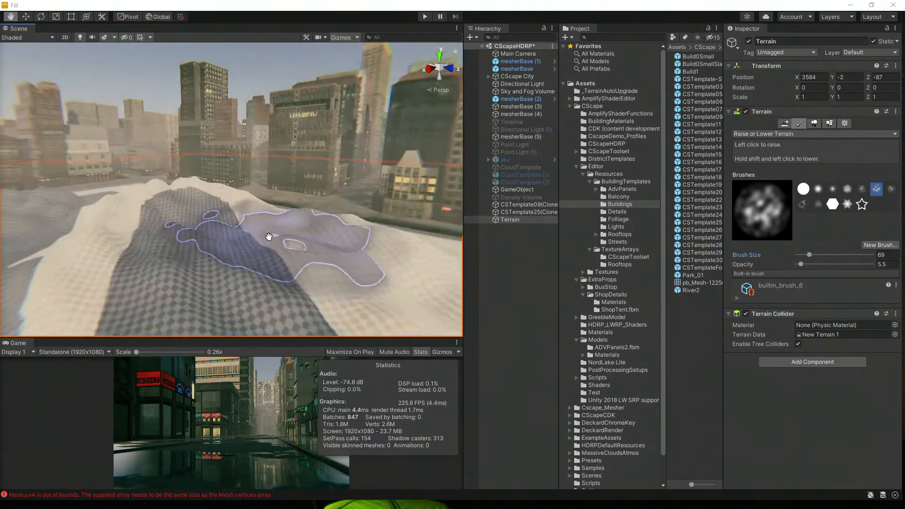
pyautogui.scroll(-10, 227, 221)
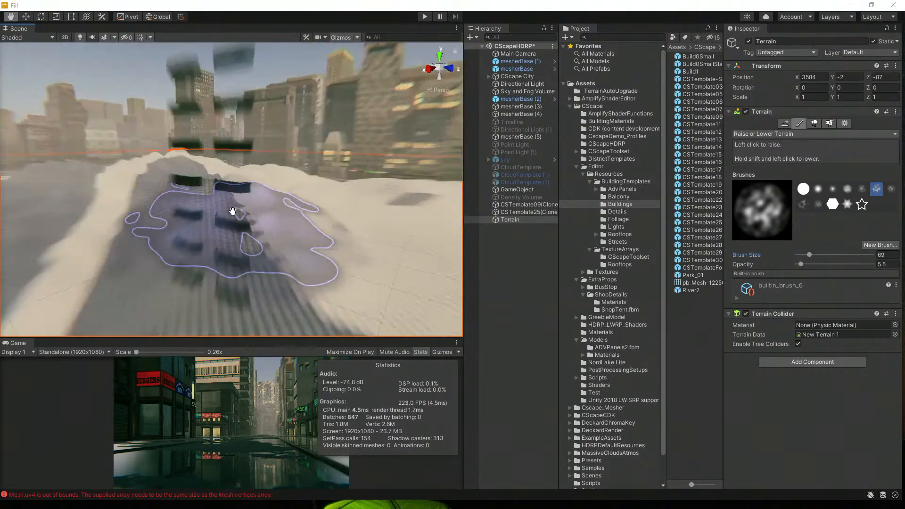
pyautogui.moveTo(284, 213); pyautogui.dragTo(222, 216, button='middle')
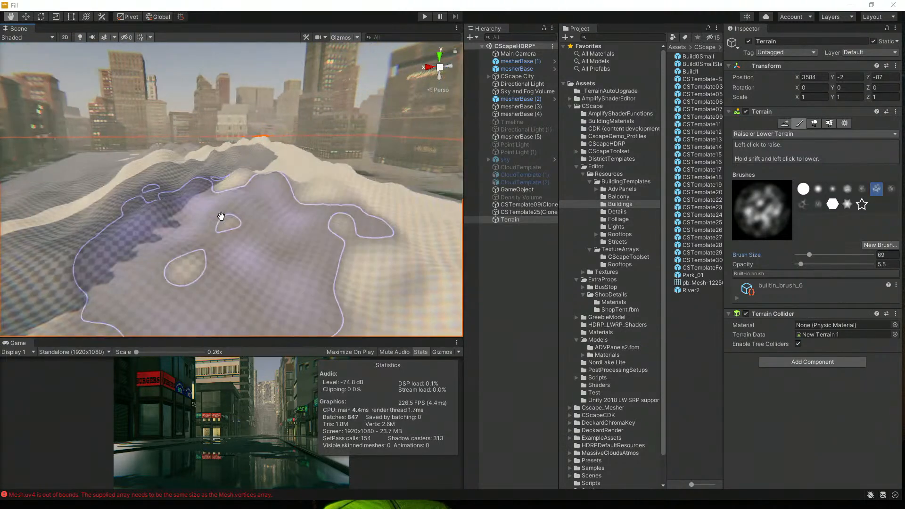